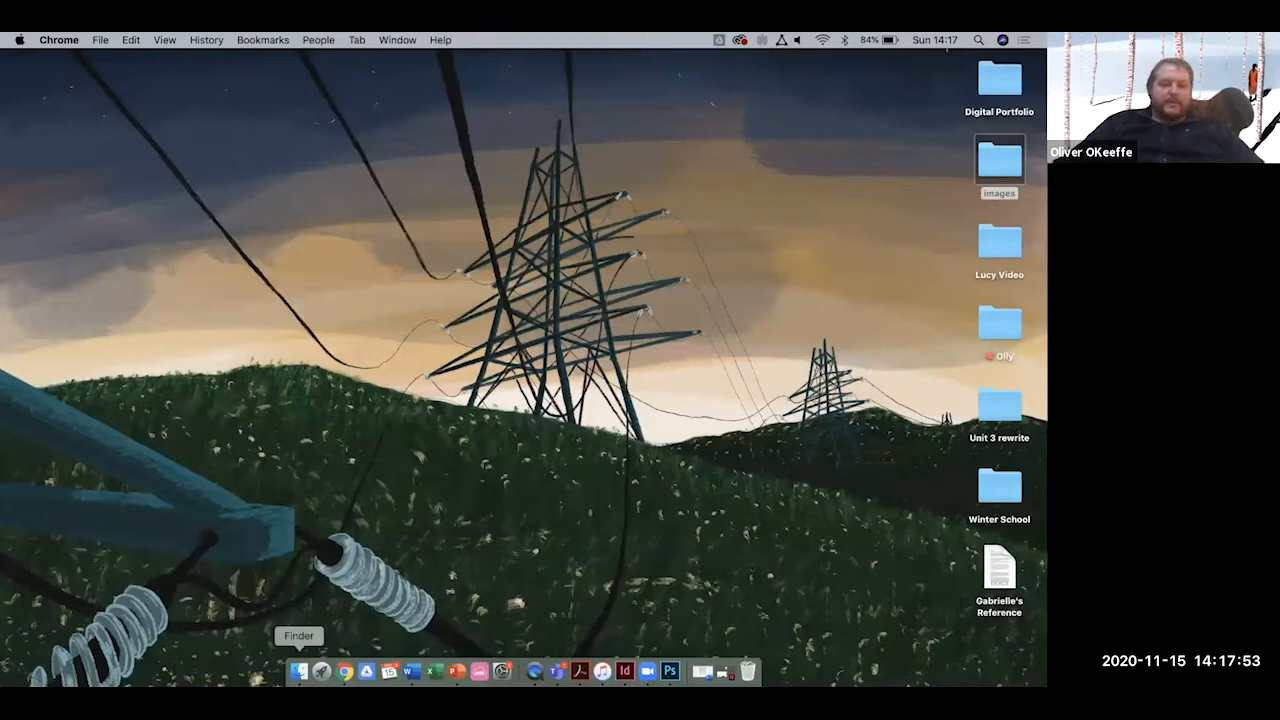
Switch to Adobe Photoshop CC 2018 by launching it from the Applications folder.
click(299, 672)
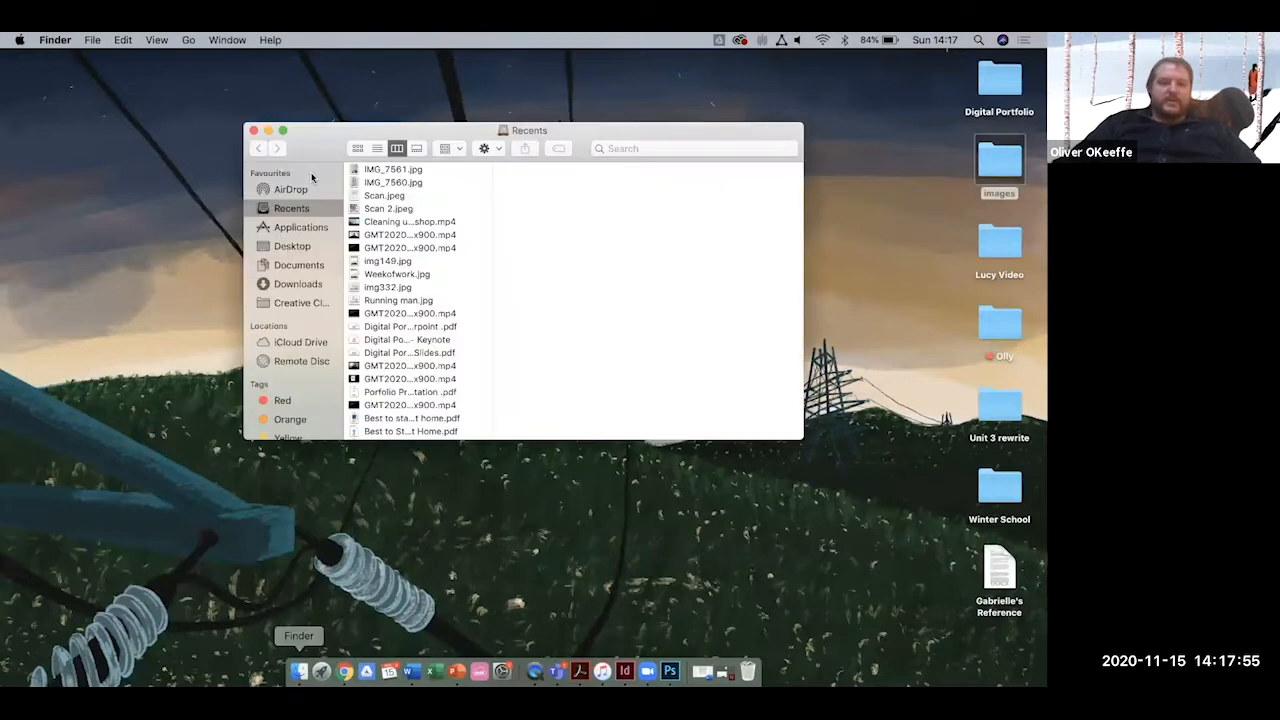
click(280, 229)
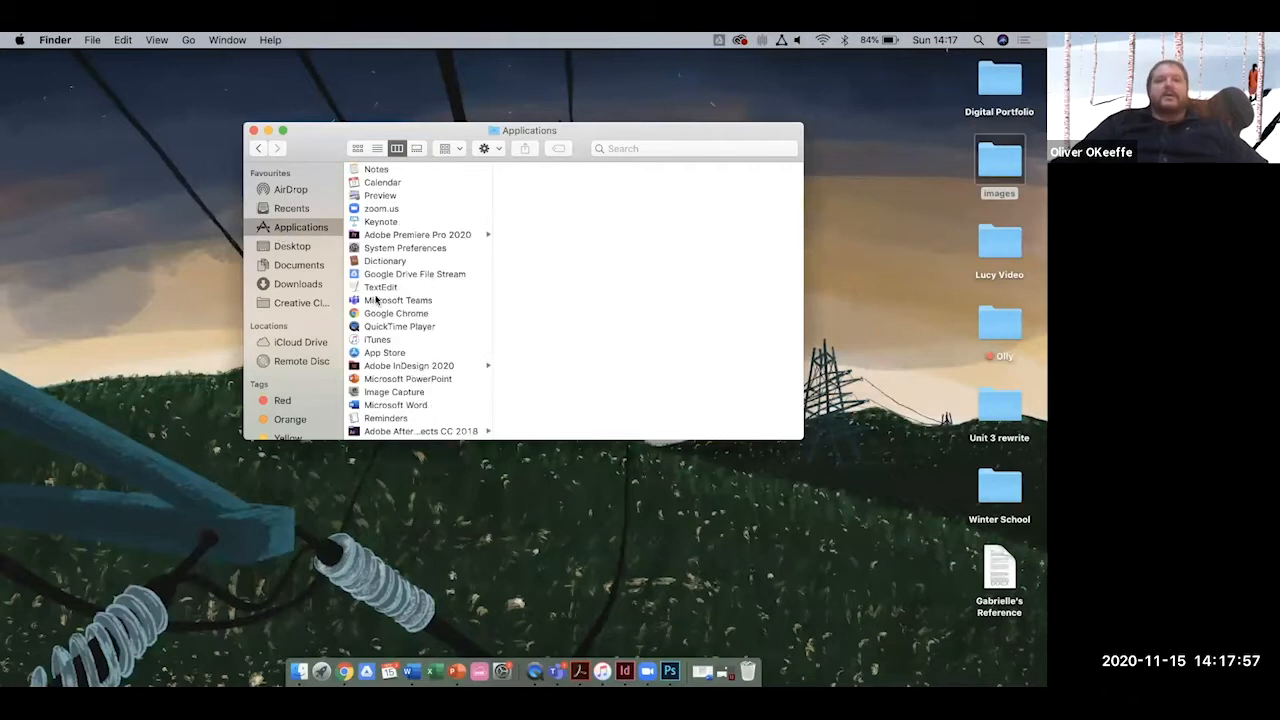
scroll(414, 294, down, 4)
scroll(376, 298, down, 10)
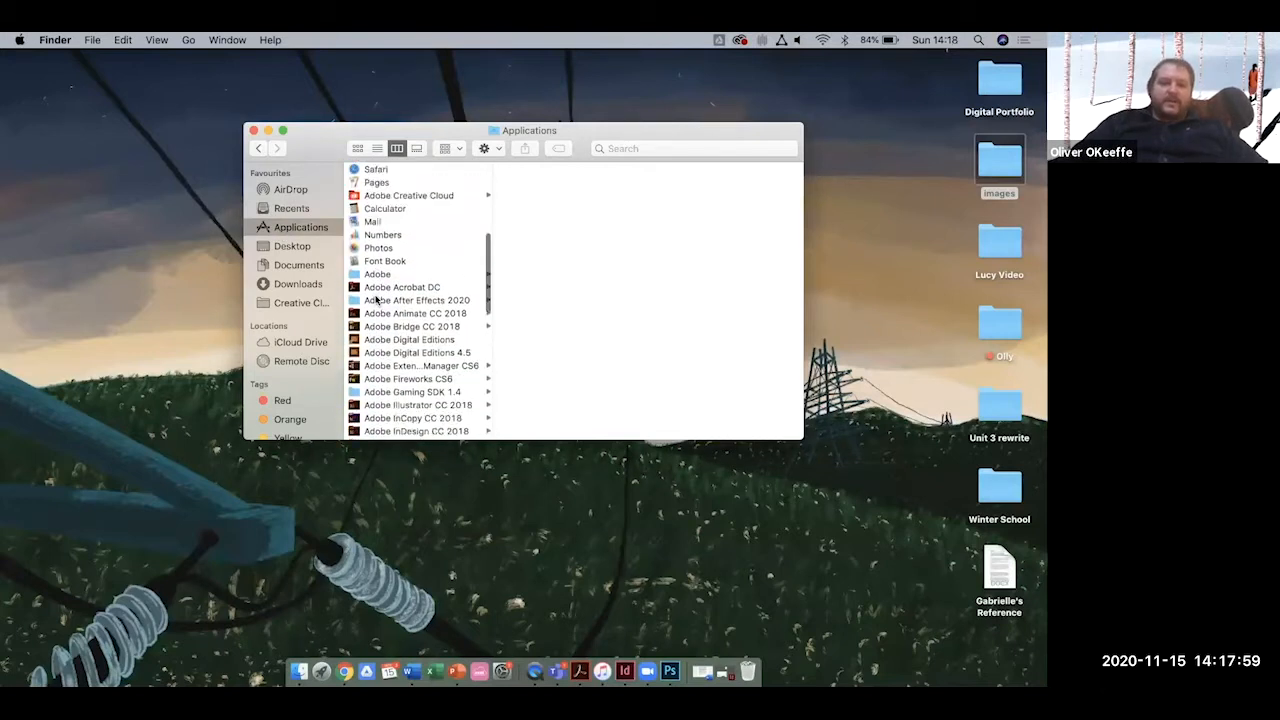
click(380, 378)
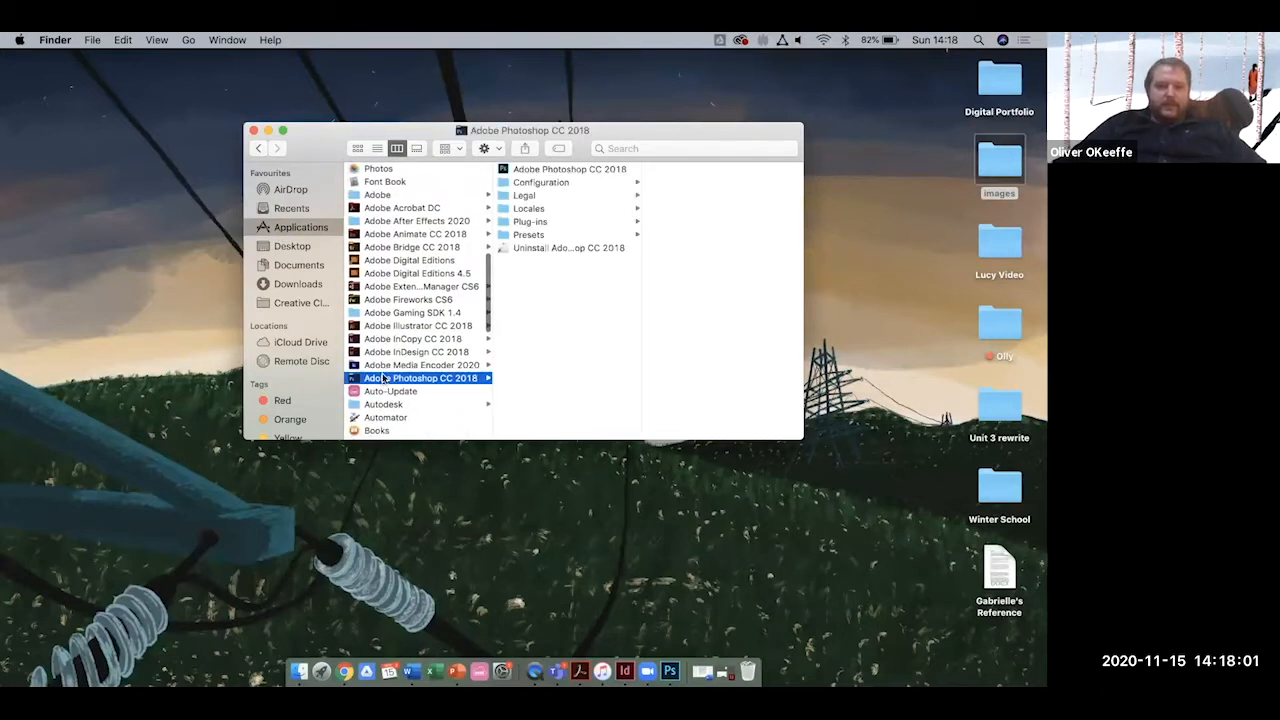
click(555, 170)
double_click(555, 170)
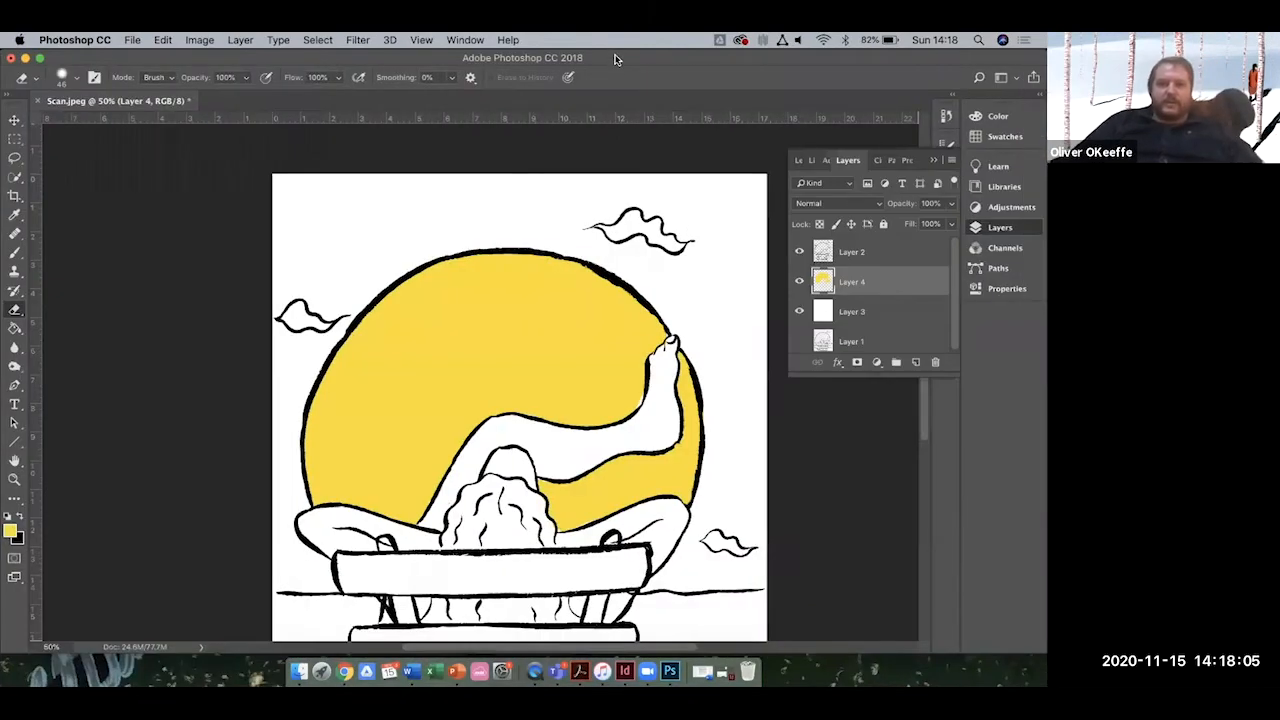
Leave the Scan.jpeg drawing for the start workspace with recent files and reposition the application window.
drag(615, 58, 809, 188)
click(229, 231)
click(466, 263)
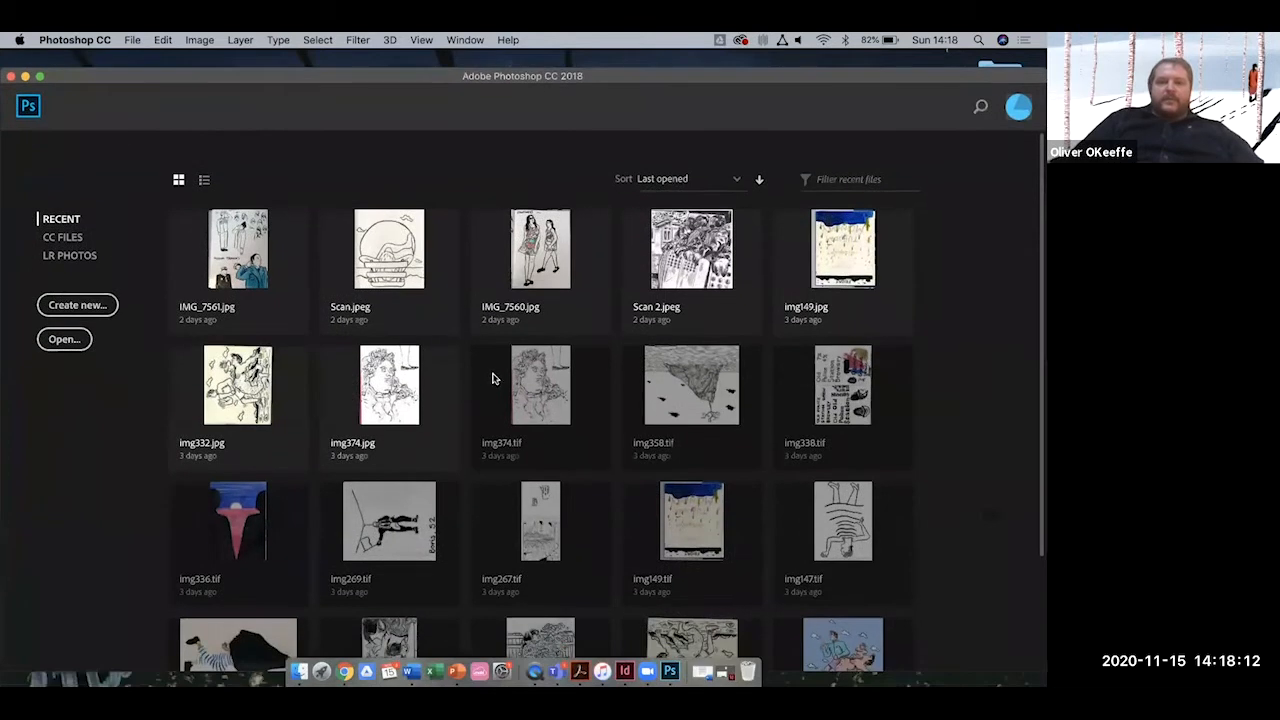
drag(816, 77, 755, 356)
drag(802, 107, 843, 58)
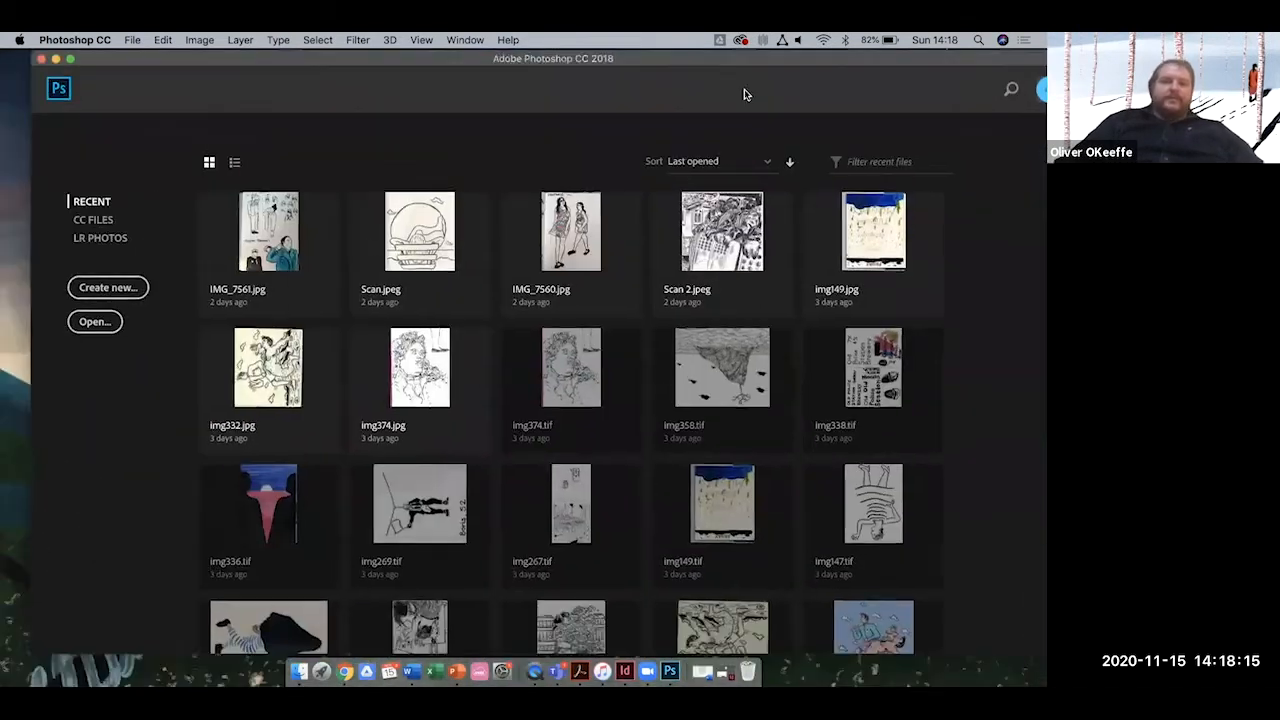
Open IMG_7561.jpg from the images folder on the Desktop.
click(84, 328)
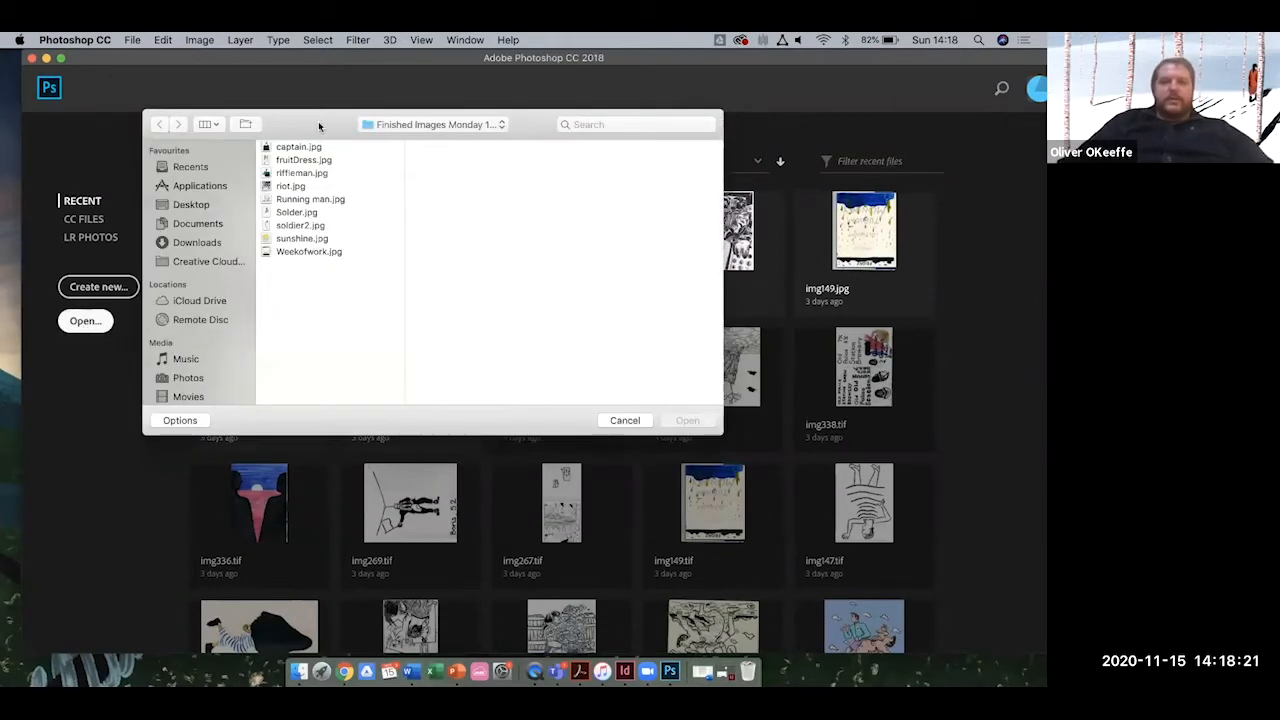
click(316, 193)
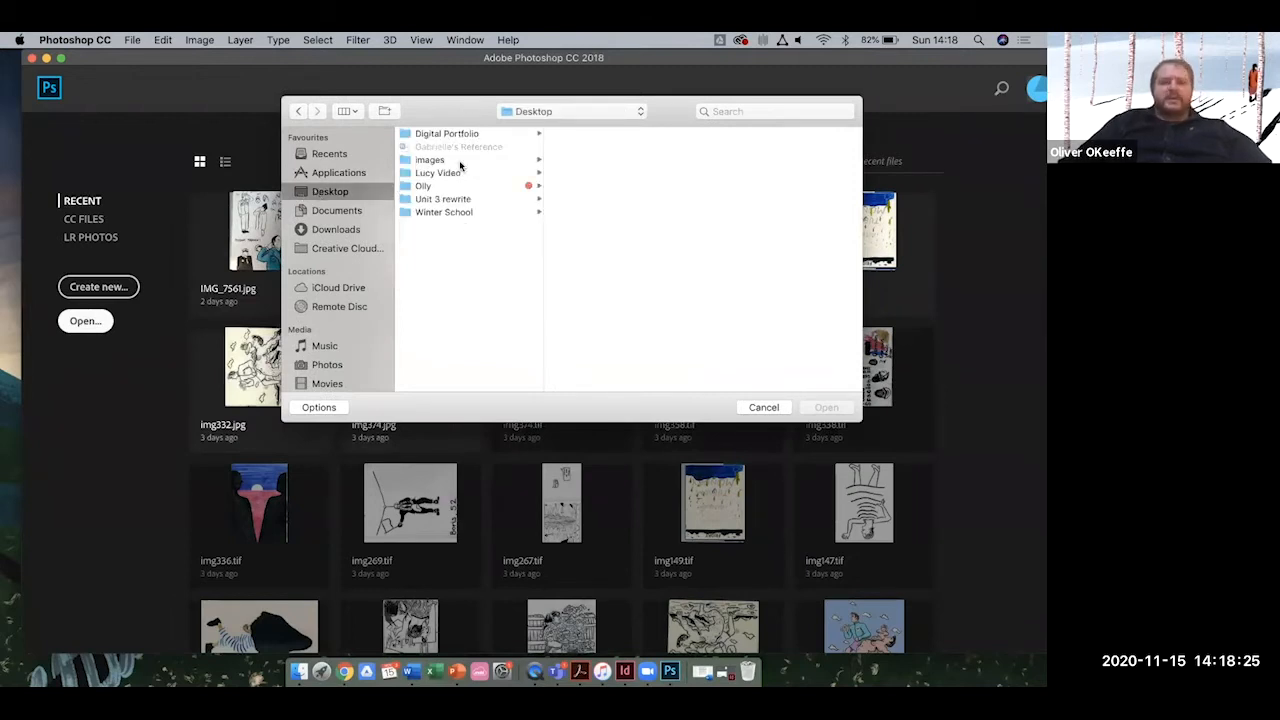
click(440, 162)
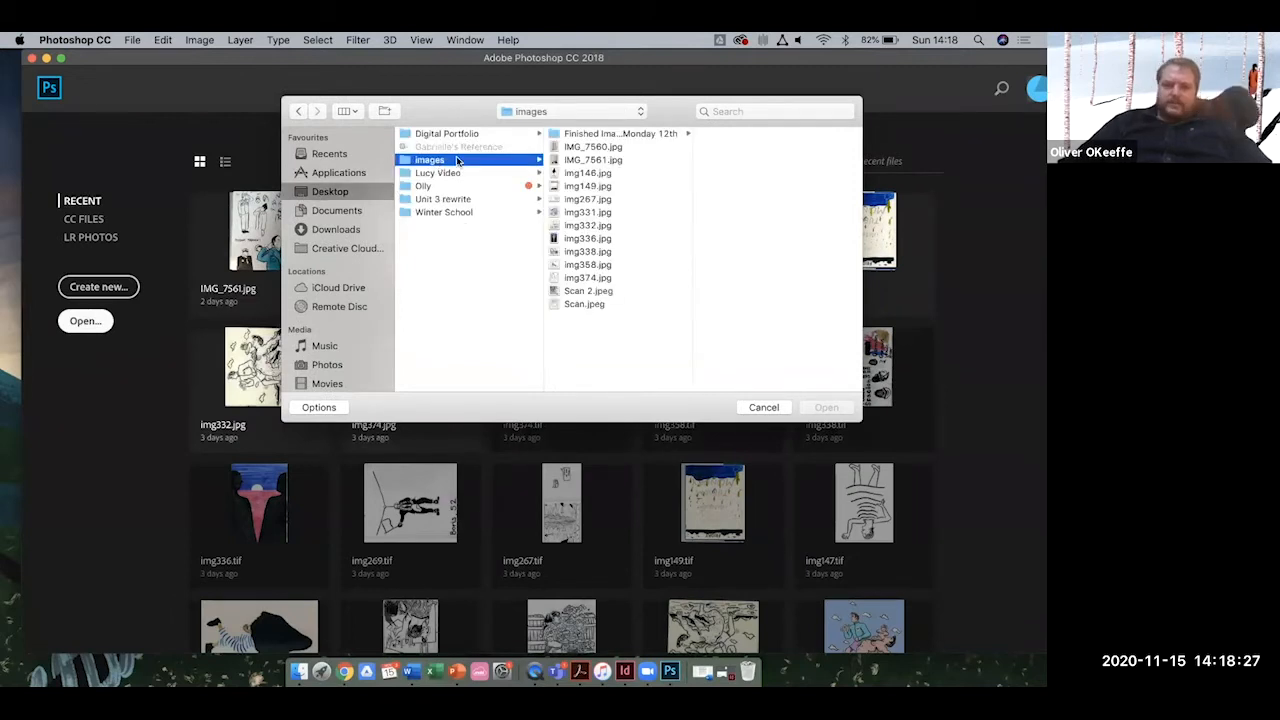
click(617, 147)
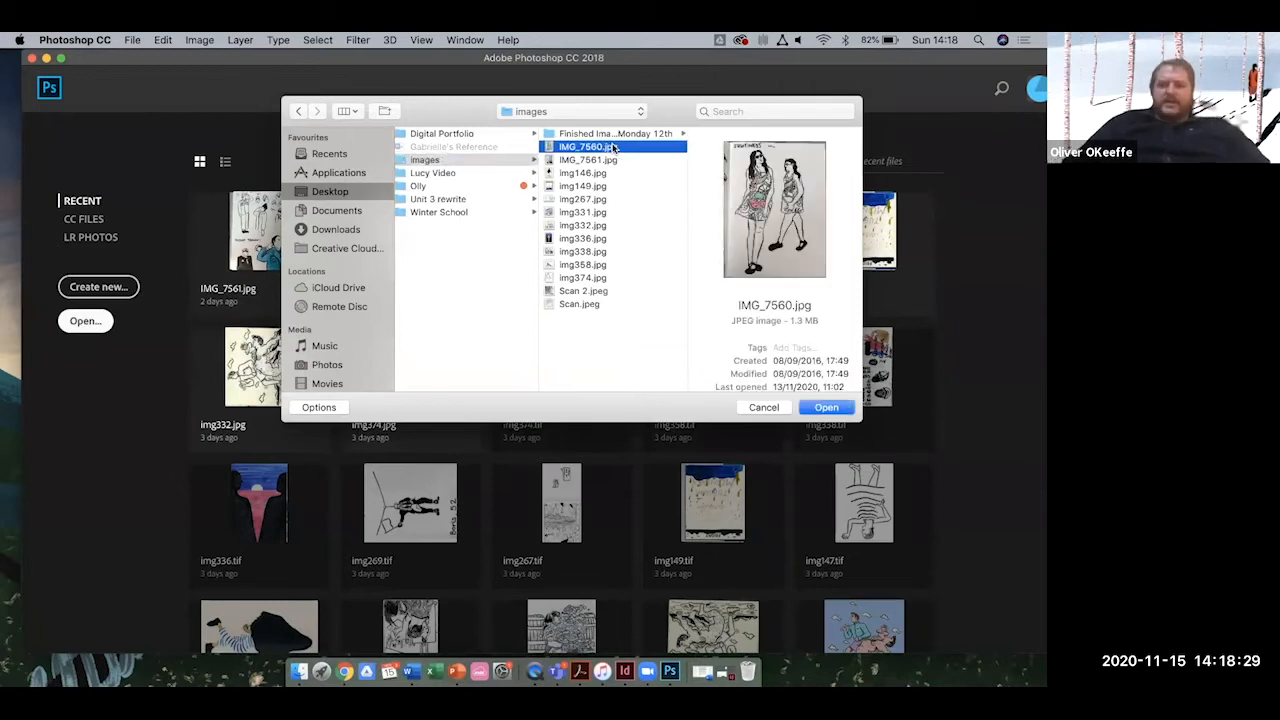
key(Down)
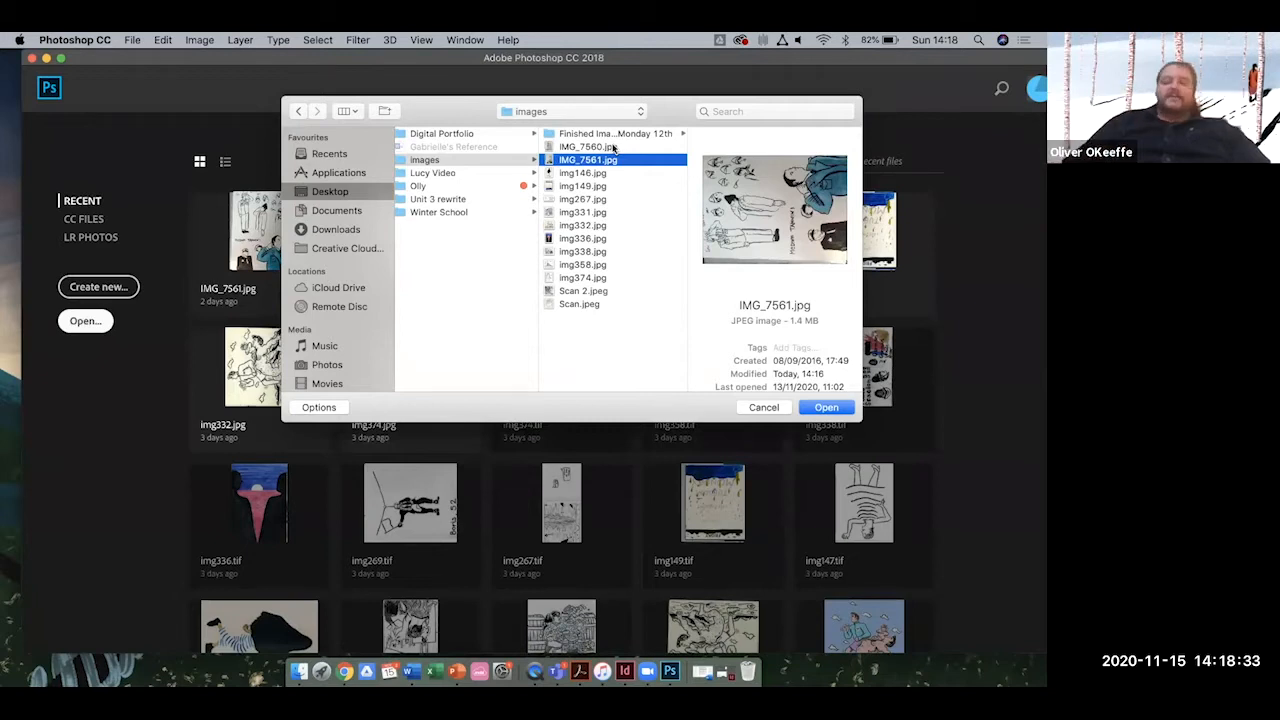
click(826, 412)
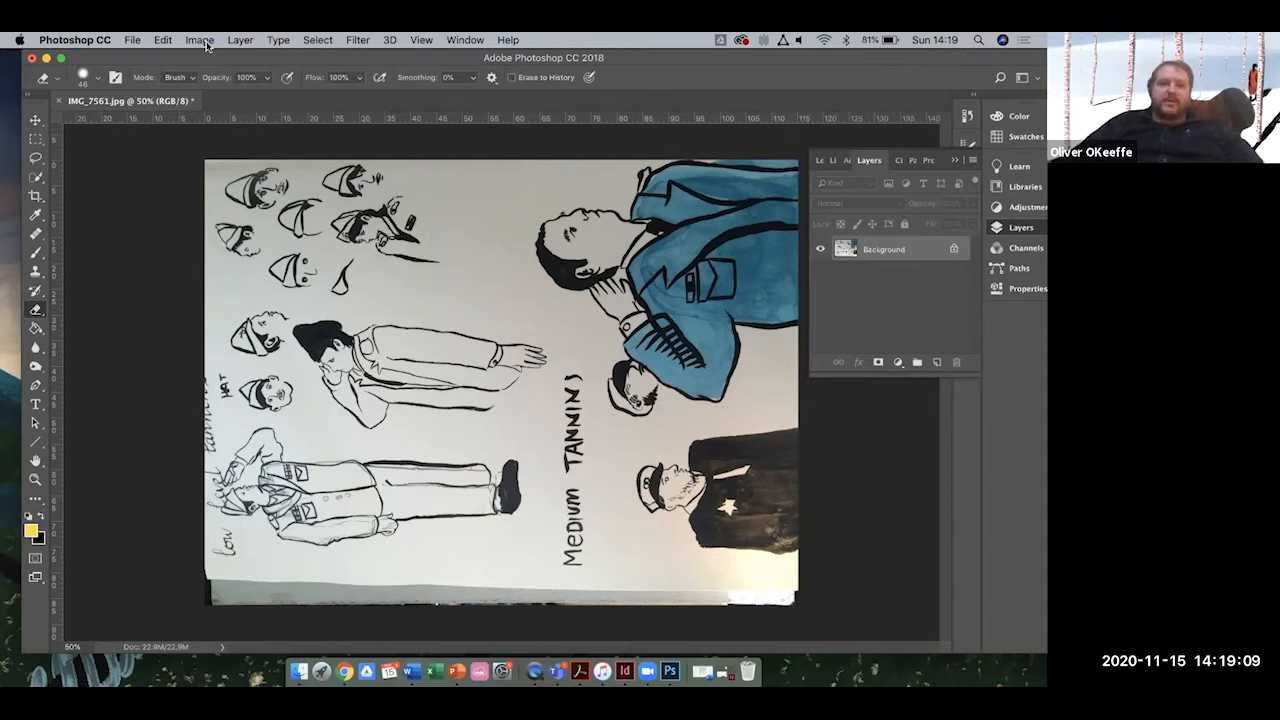
Rotate the whole image 90° clockwise so the sketchbook page stands upright.
click(201, 40)
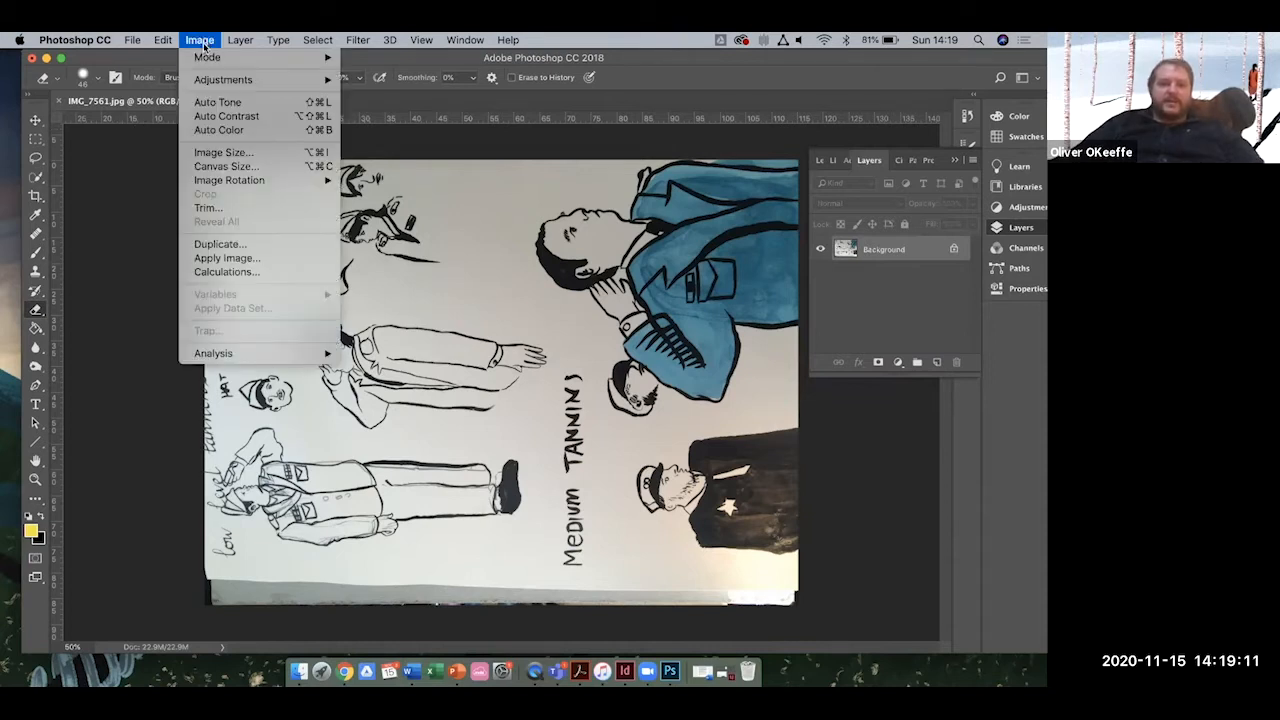
mouse_move(250, 180)
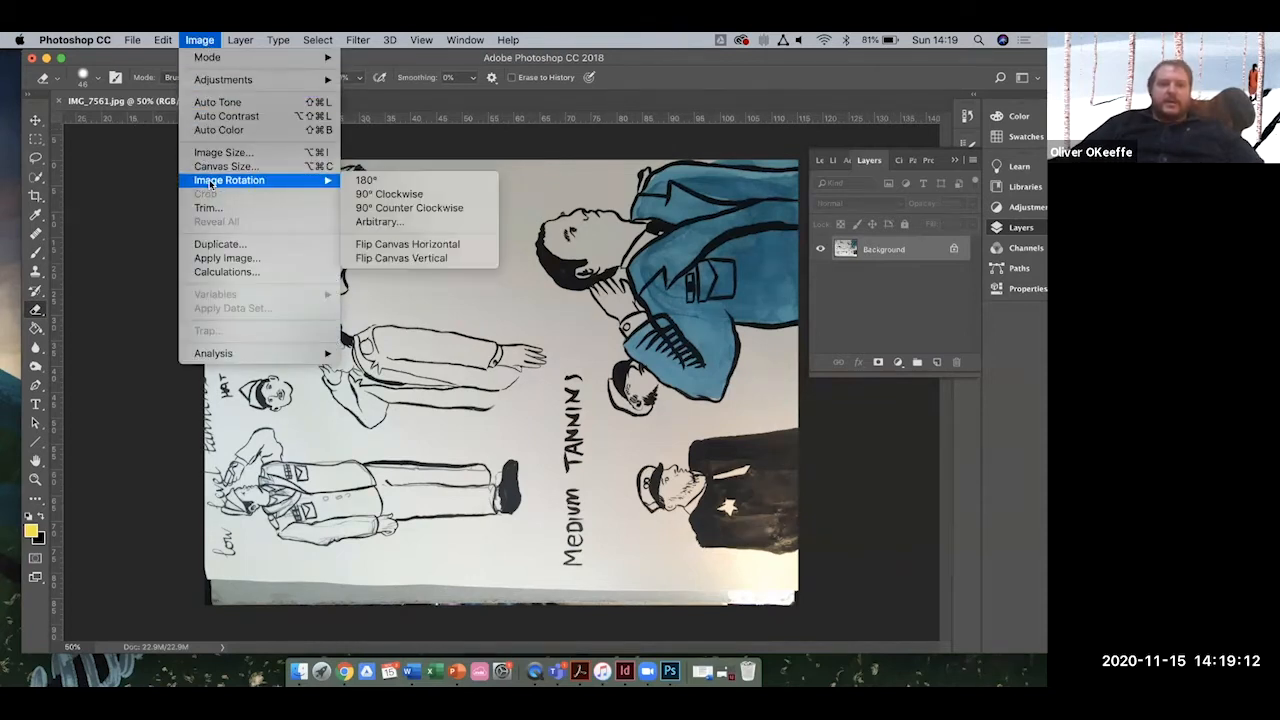
click(380, 196)
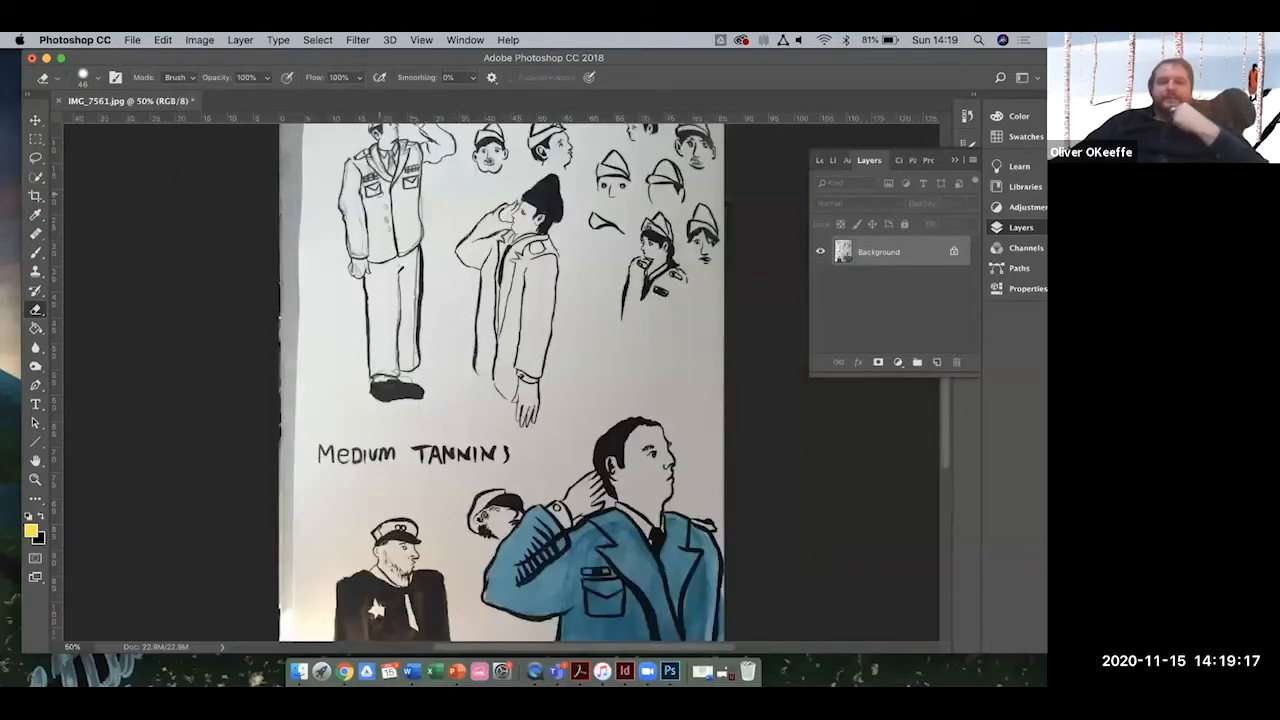
Unlock the Background layer to make it a regular editable layer.
scroll(596, 374, up, 4)
scroll(596, 374, right, 4)
scroll(596, 374, down, 2)
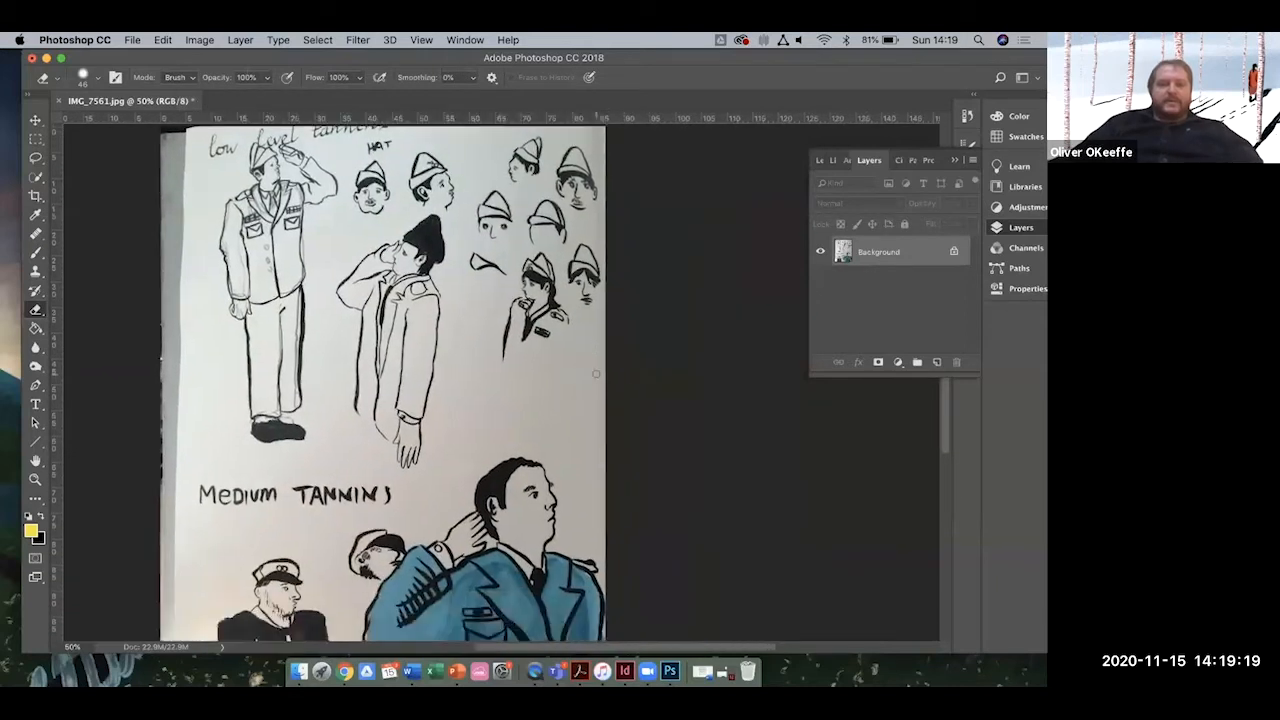
scroll(596, 374, down, 4)
scroll(596, 374, left, 2)
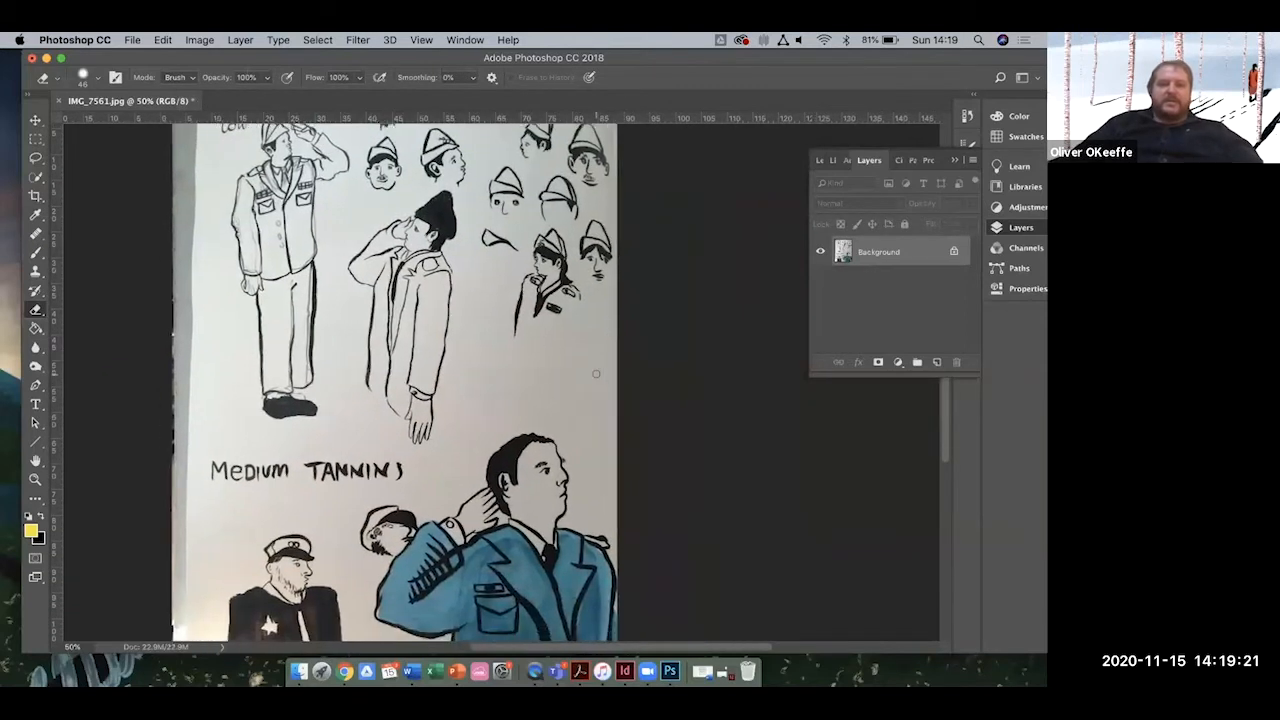
scroll(596, 374, down, 2)
key(super+minus)
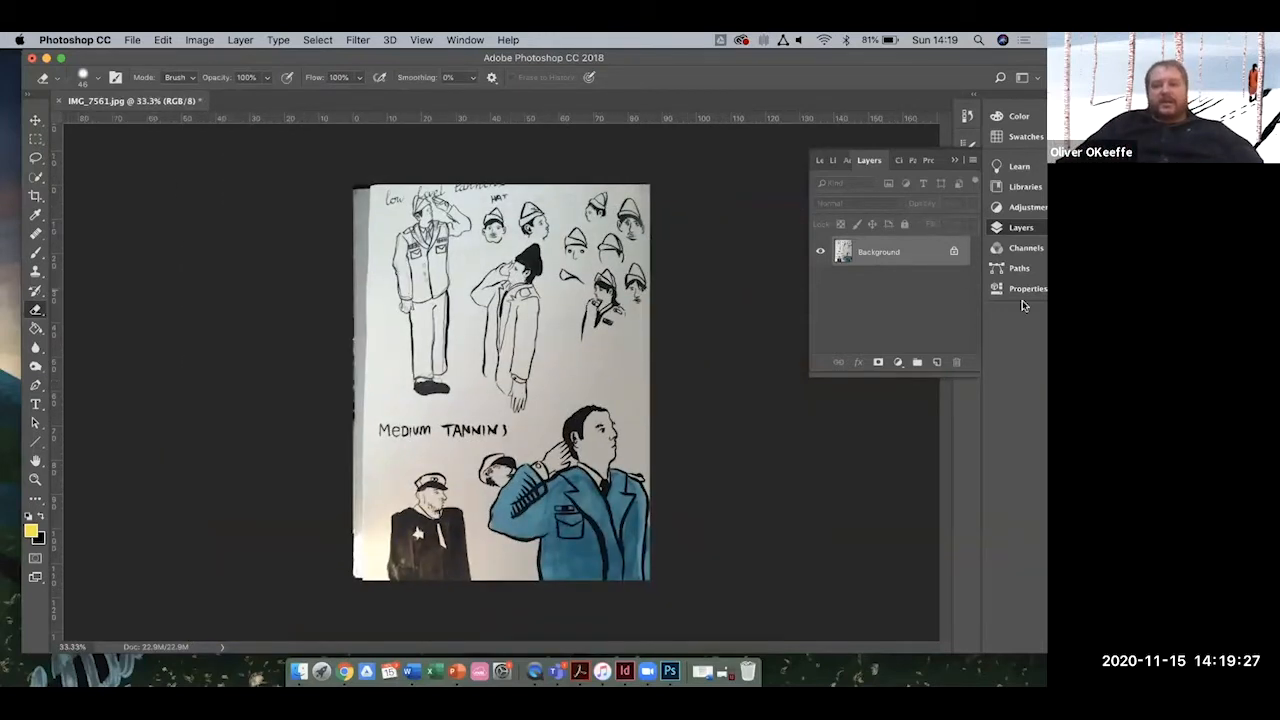
click(953, 251)
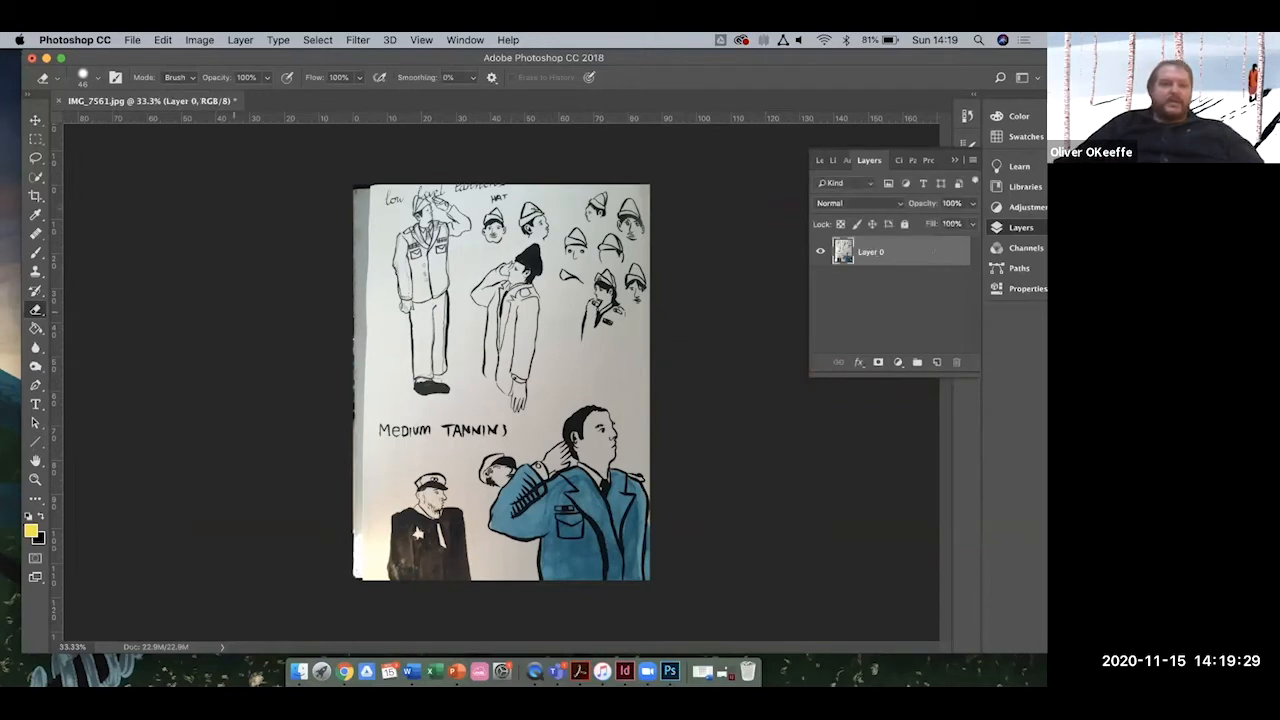
Try a freehand lasso selection around the man in the blue jacket, and clear the selection.
click(35, 160)
mouse_move(548, 436)
mouse_down()
mouse_move(570, 401)
mouse_move(621, 388)
mouse_move(660, 464)
mouse_move(677, 557)
mouse_move(633, 586)
mouse_move(527, 572)
mouse_move(479, 512)
mouse_move(543, 436)
mouse_up()
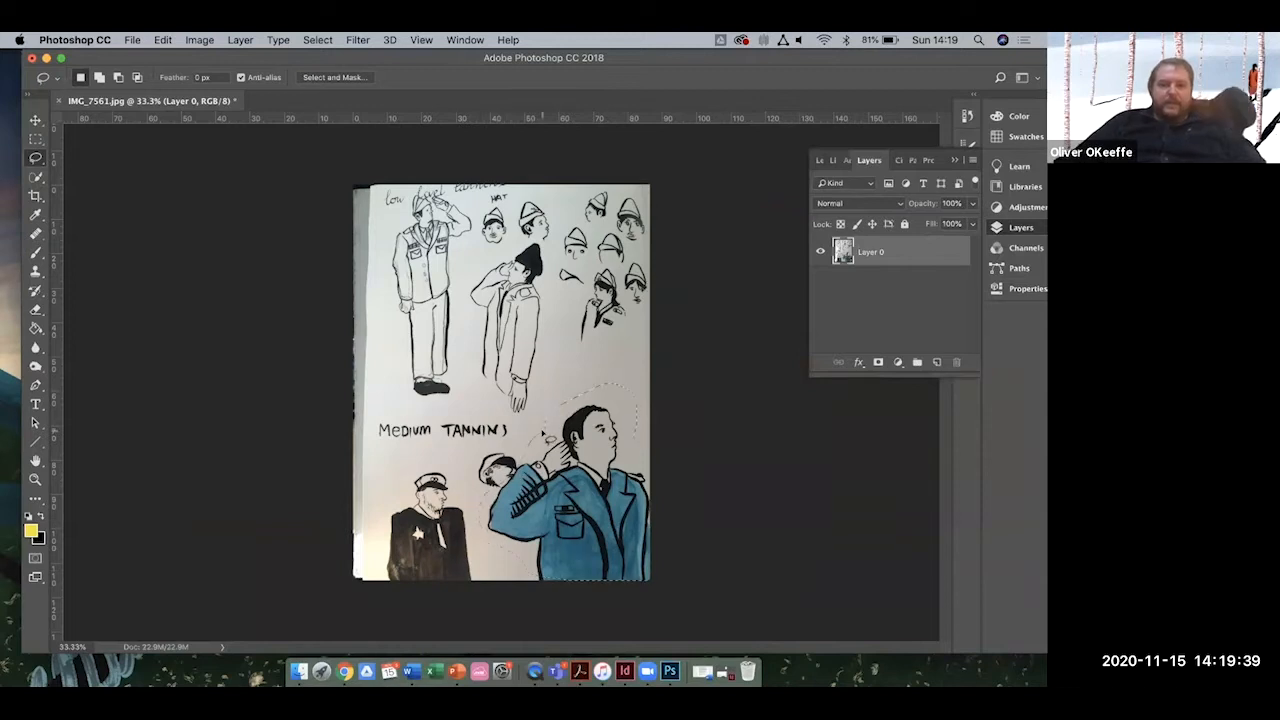
click(163, 40)
click(172, 144)
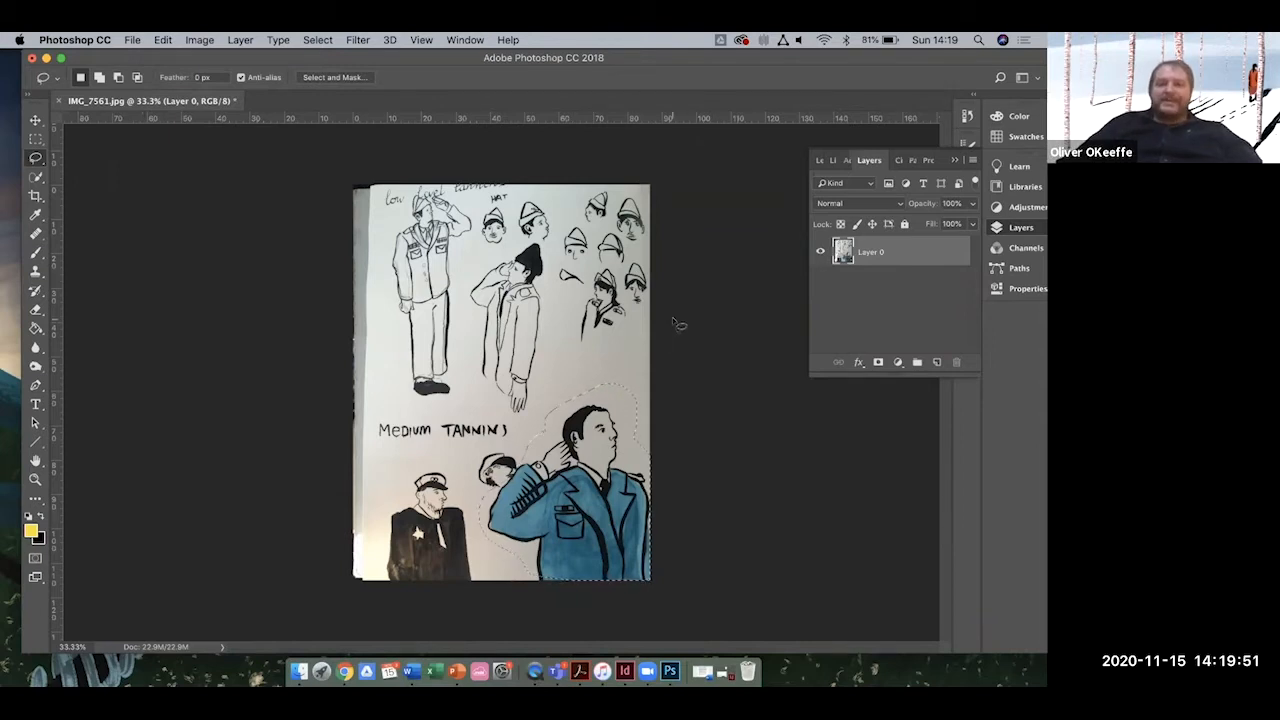
key(super+shift+s)
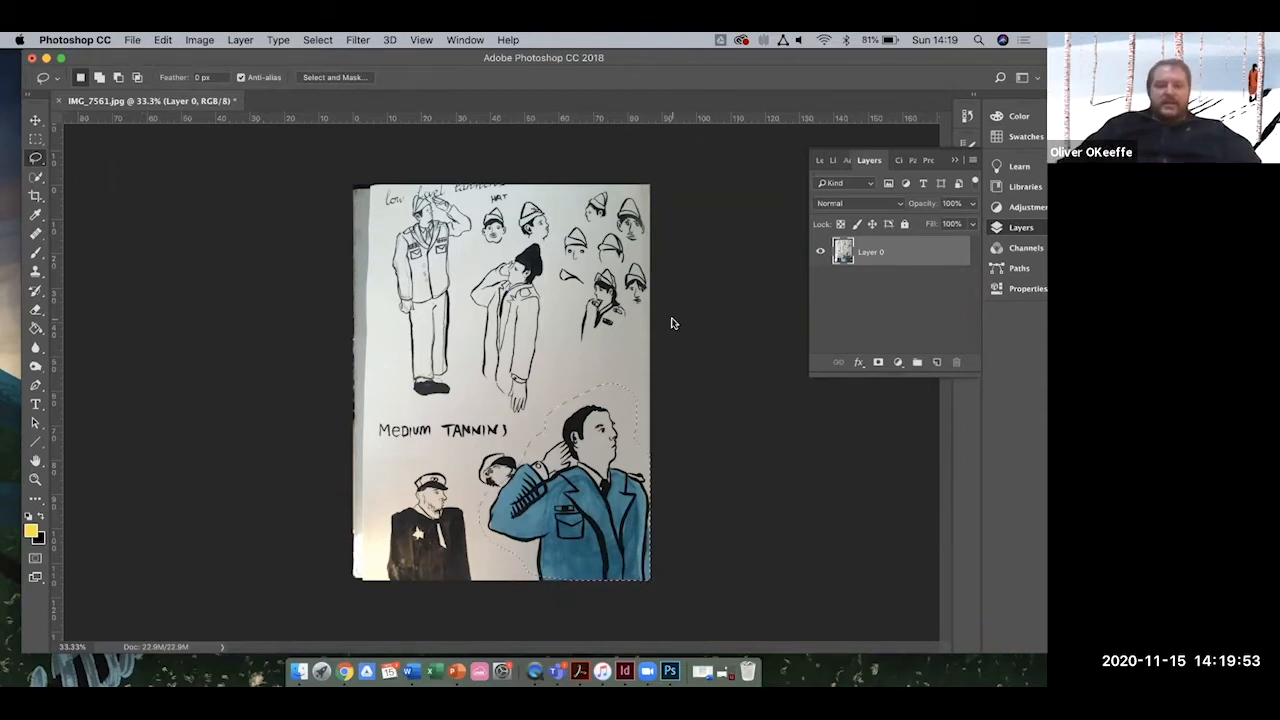
click(732, 596)
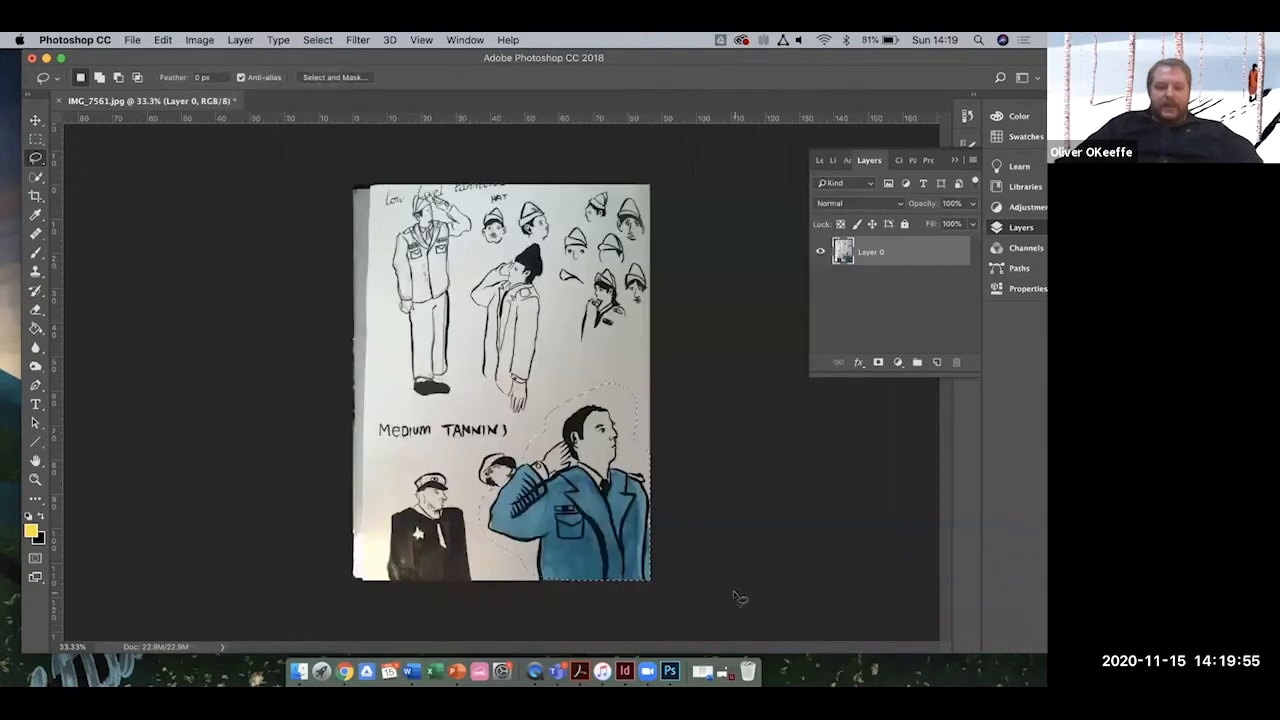
click(36, 120)
click(36, 160)
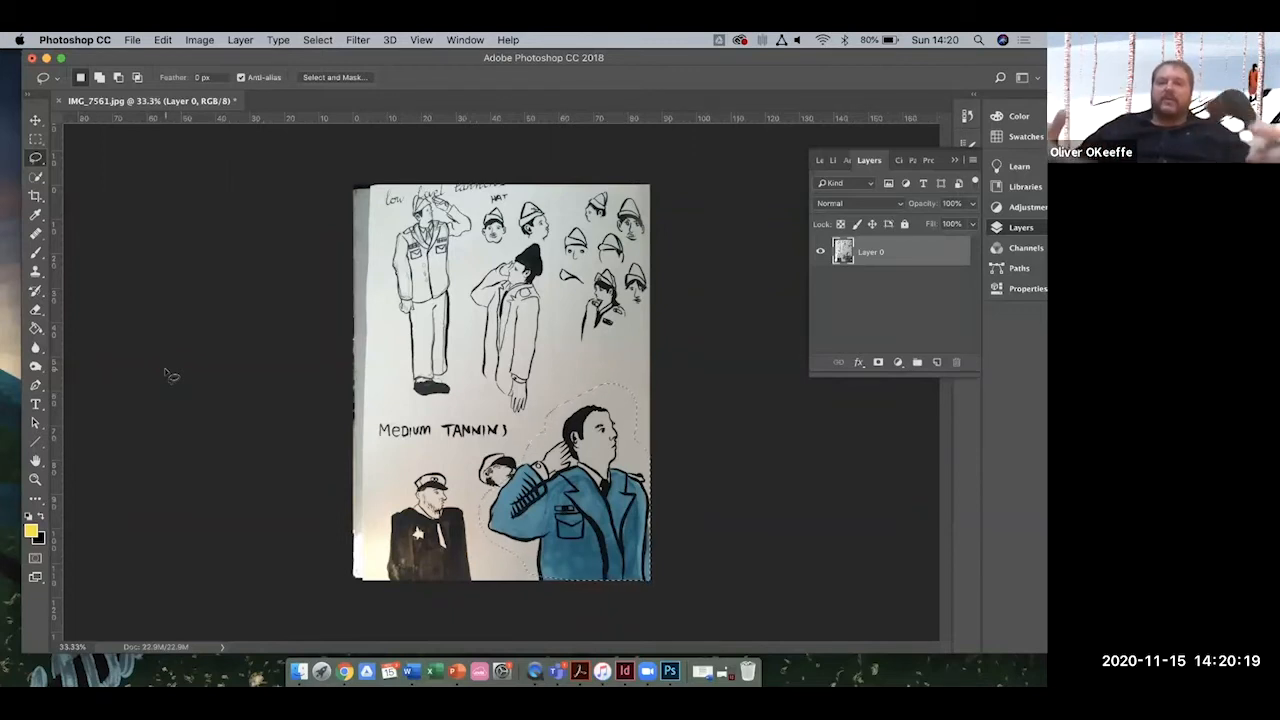
key(super+d)
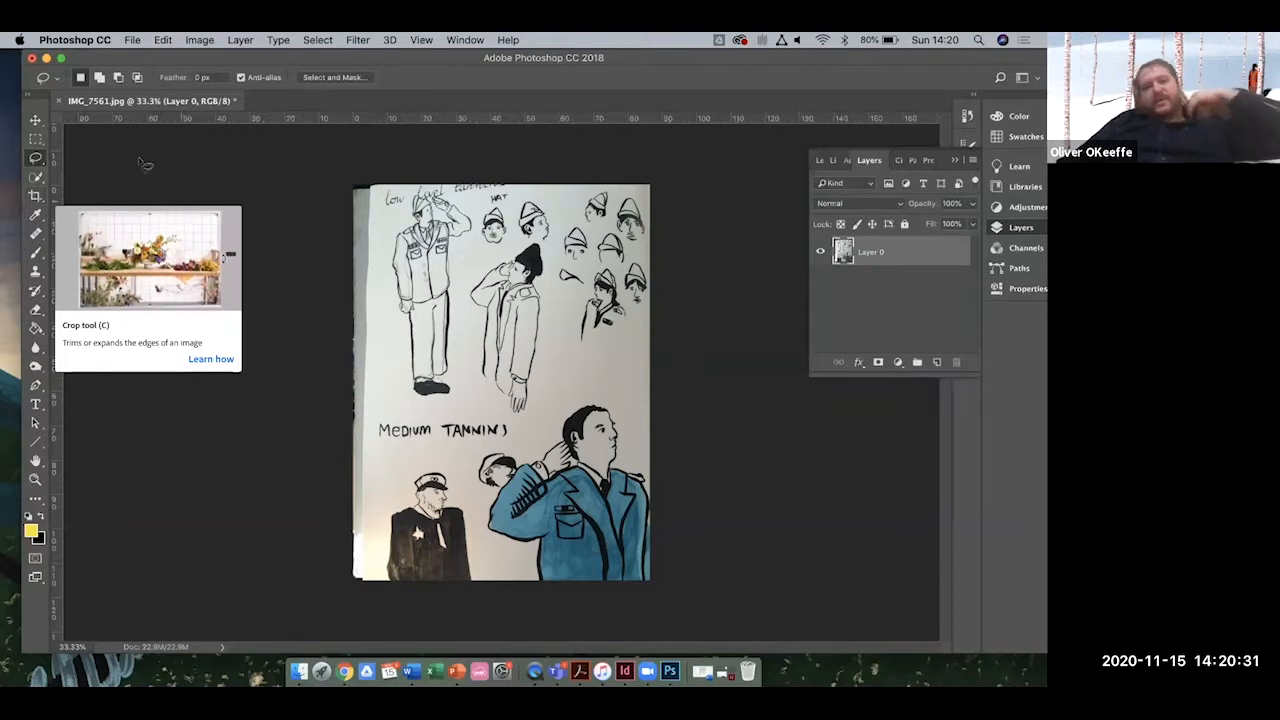
Crop the sketchbook page close to its paper edges, rotating it slightly counter-clockwise, and apply the crop.
click(35, 196)
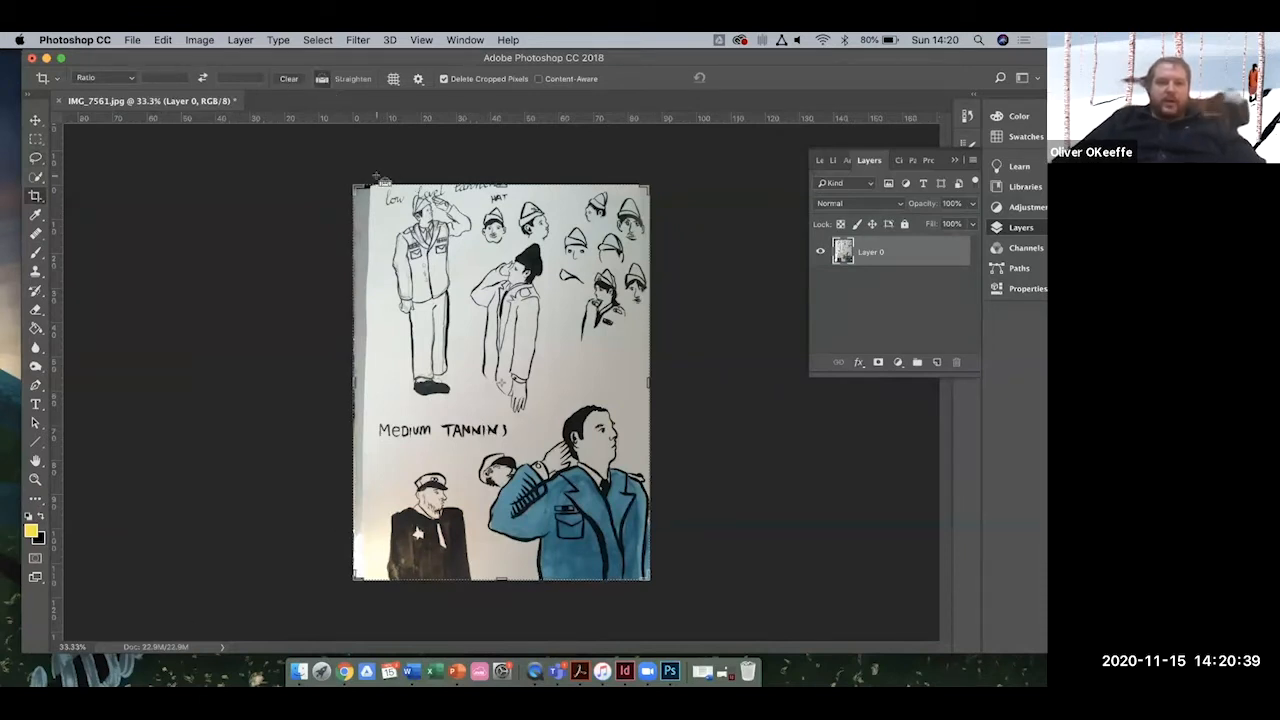
drag(377, 178, 363, 592)
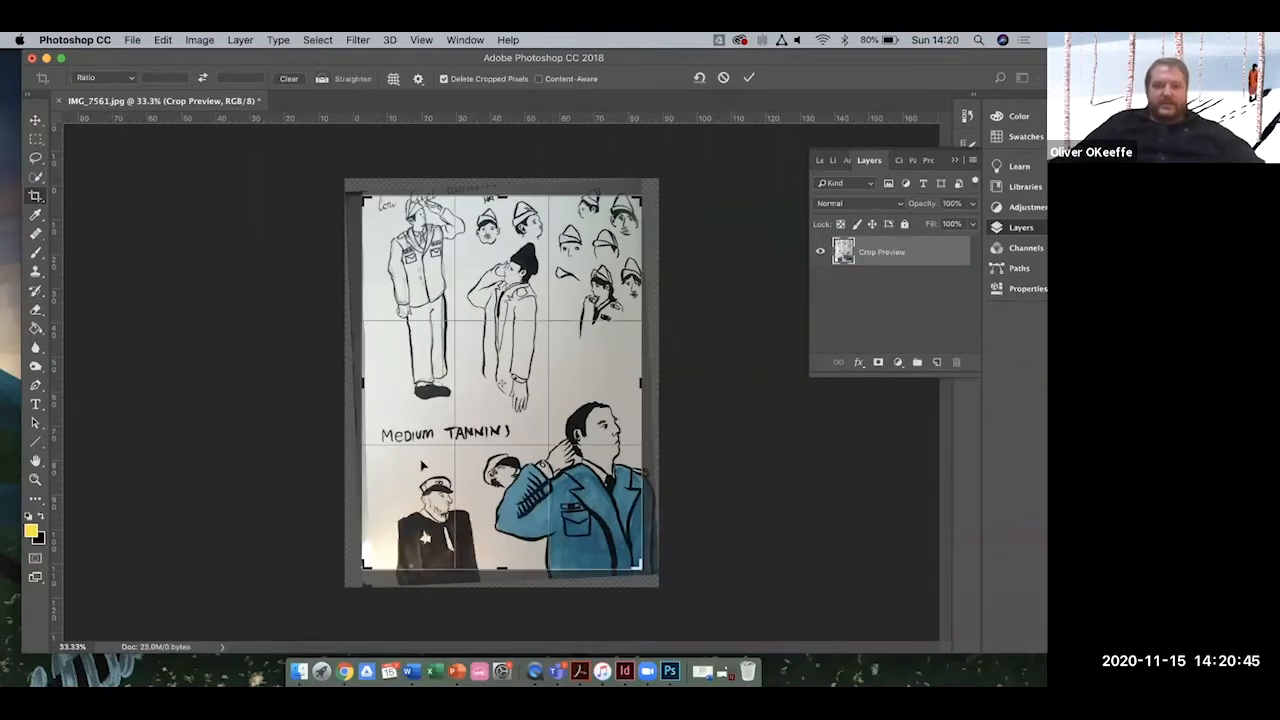
drag(366, 568, 365, 576)
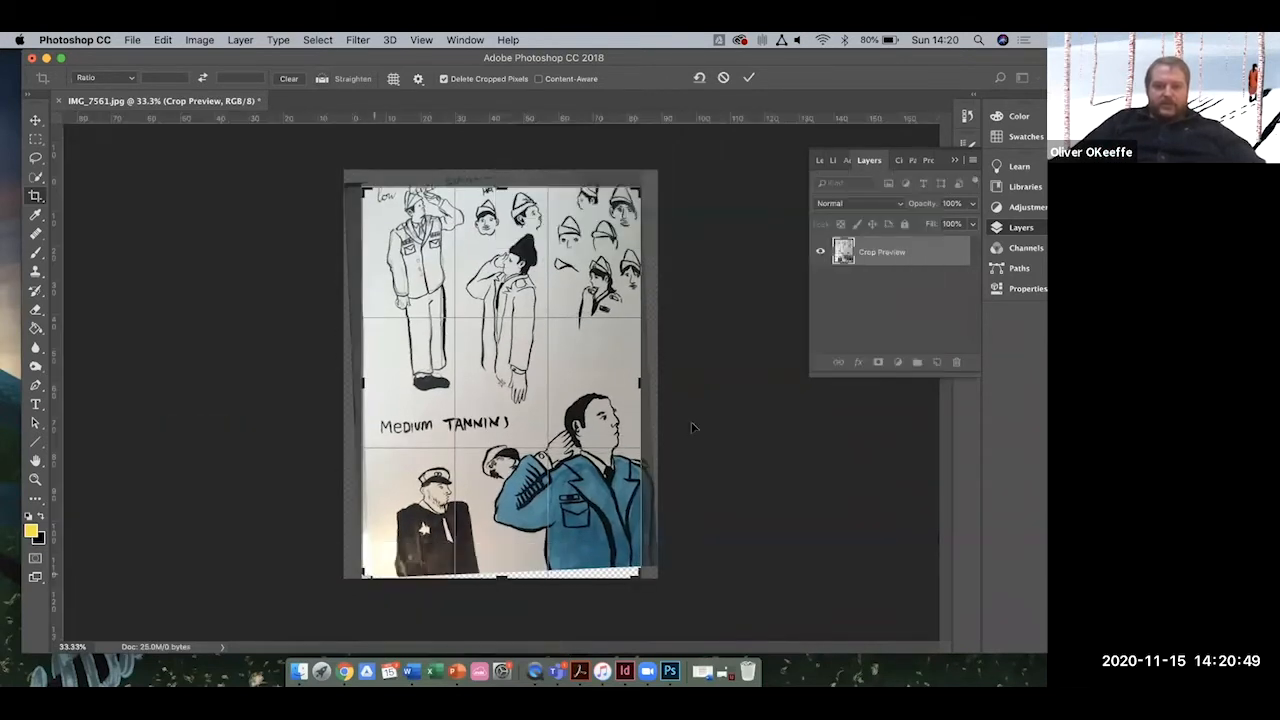
drag(645, 383, 652, 383)
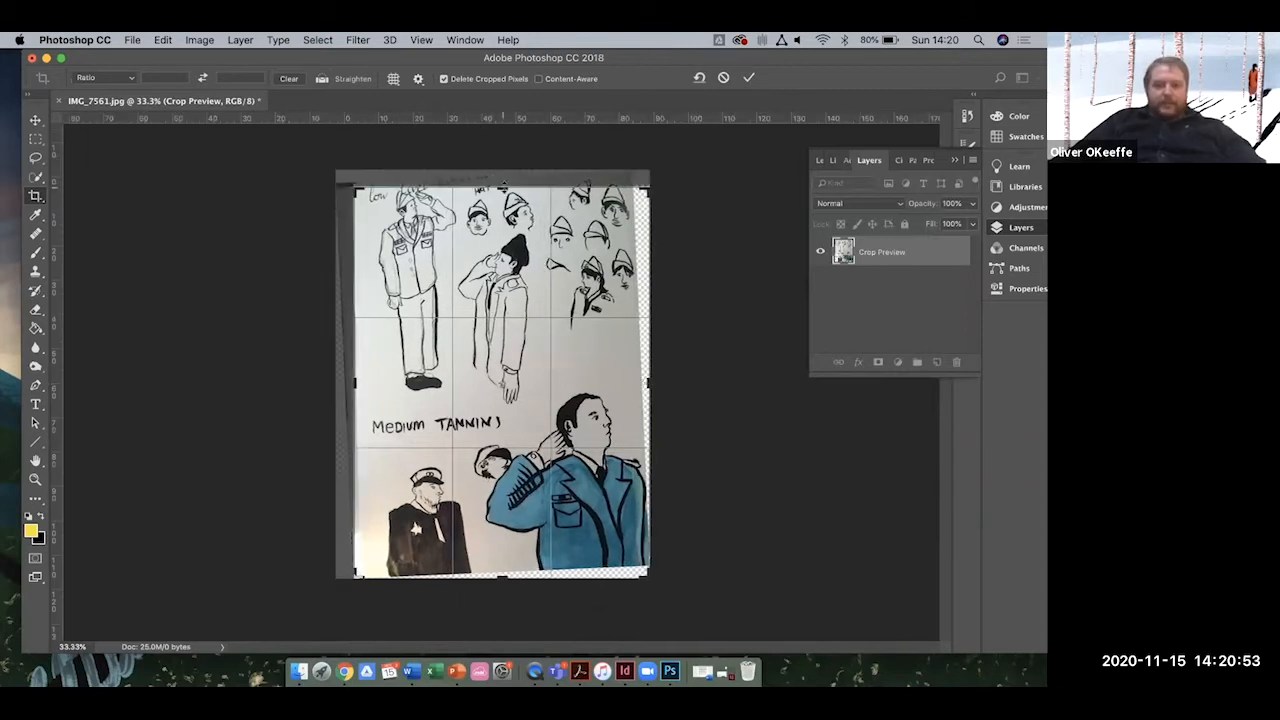
drag(502, 183, 502, 180)
click(748, 78)
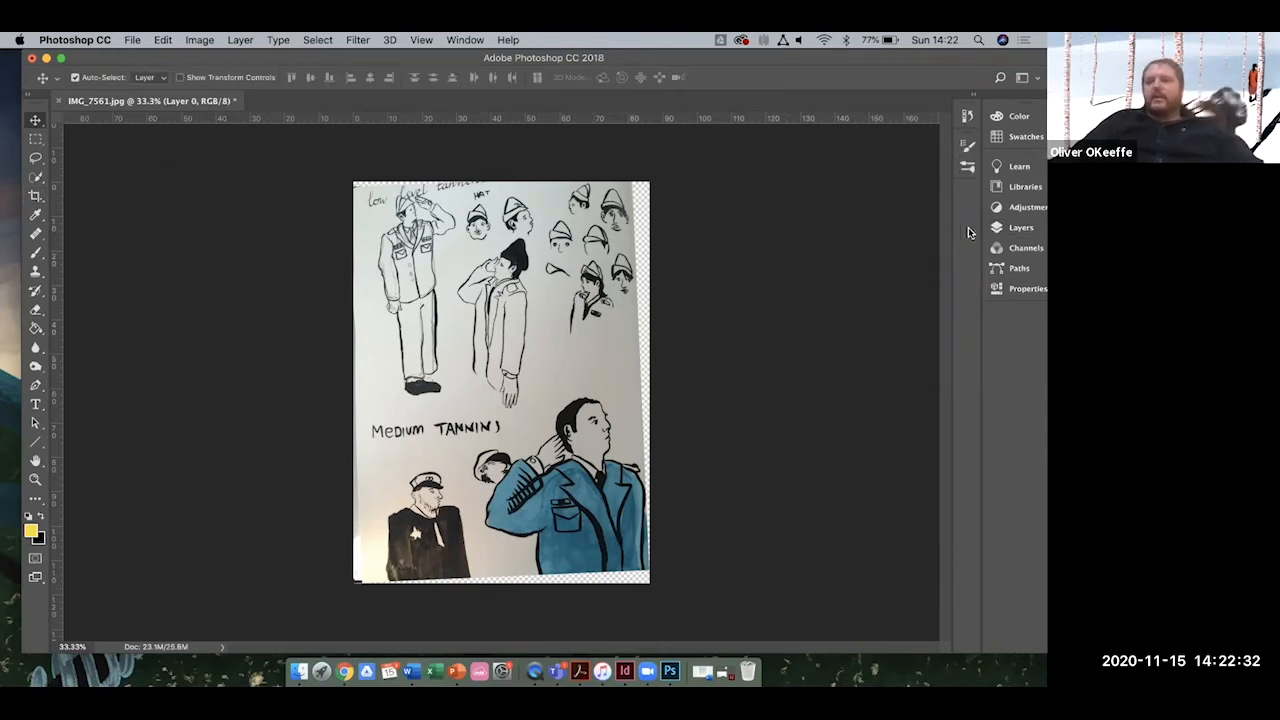
Add a new empty layer beneath the drawing on Layer 0, and hide Layer 0.
click(1019, 228)
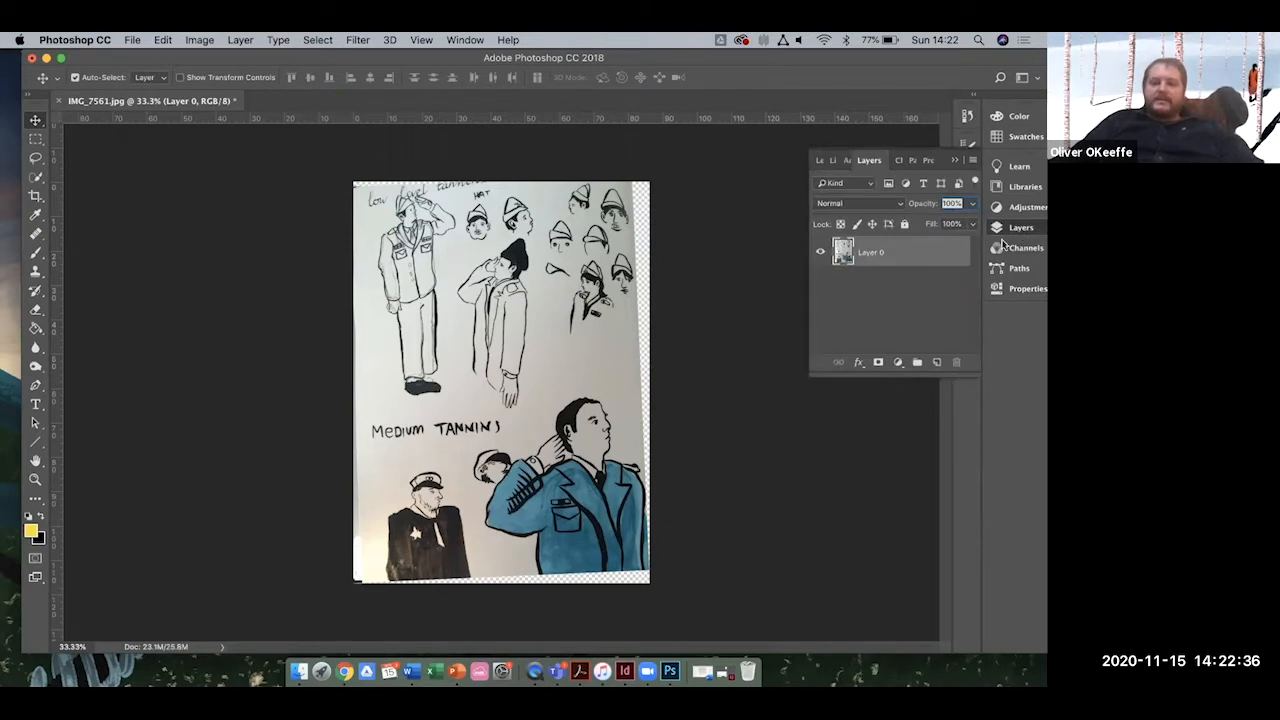
click(936, 363)
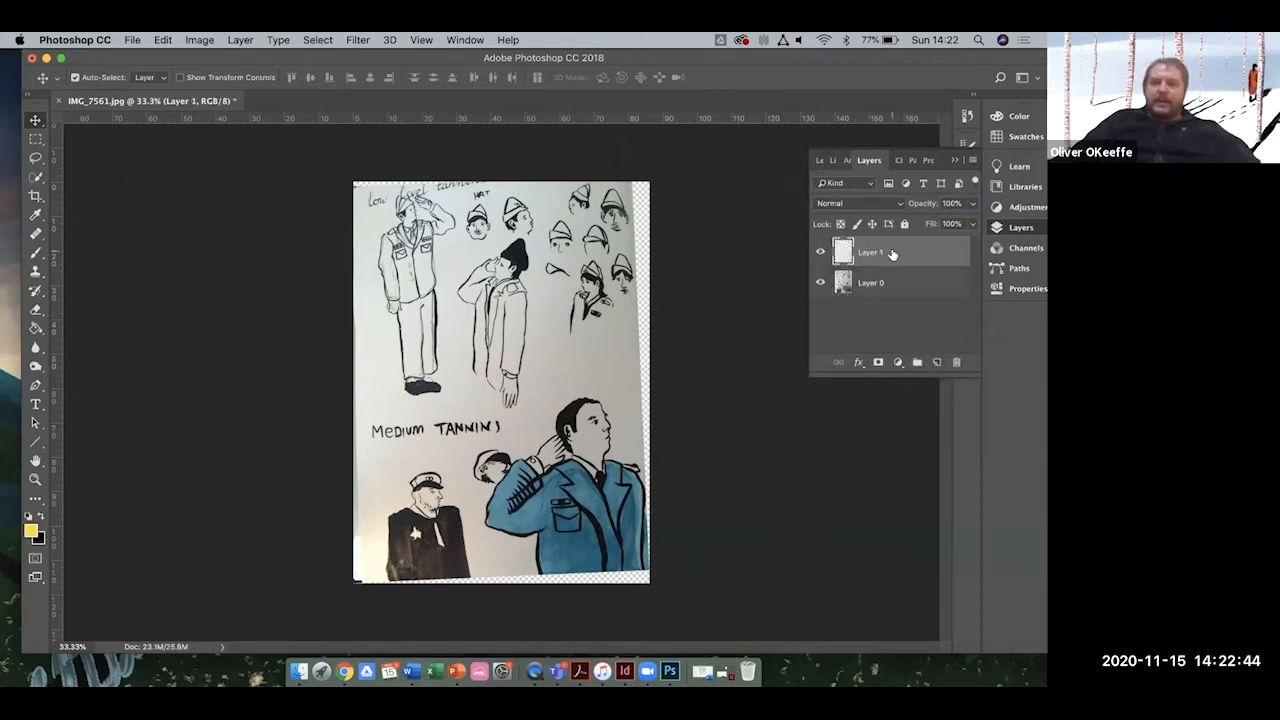
drag(892, 254, 880, 296)
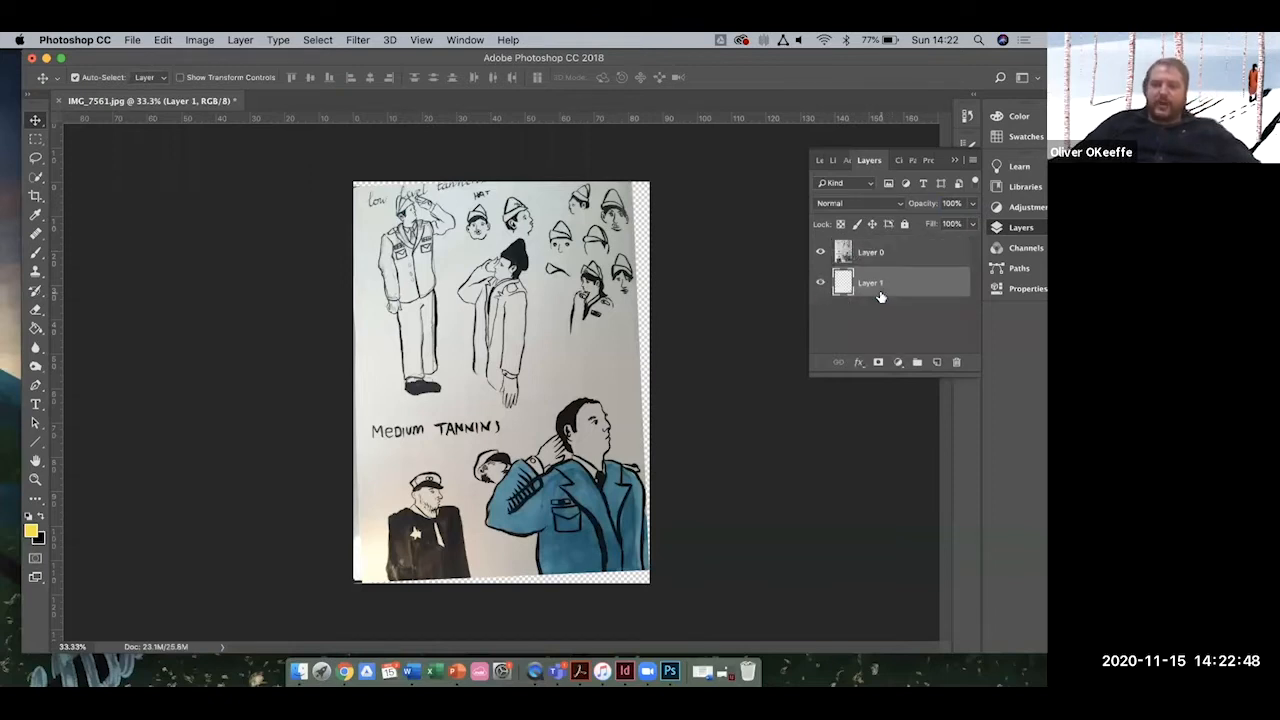
click(821, 254)
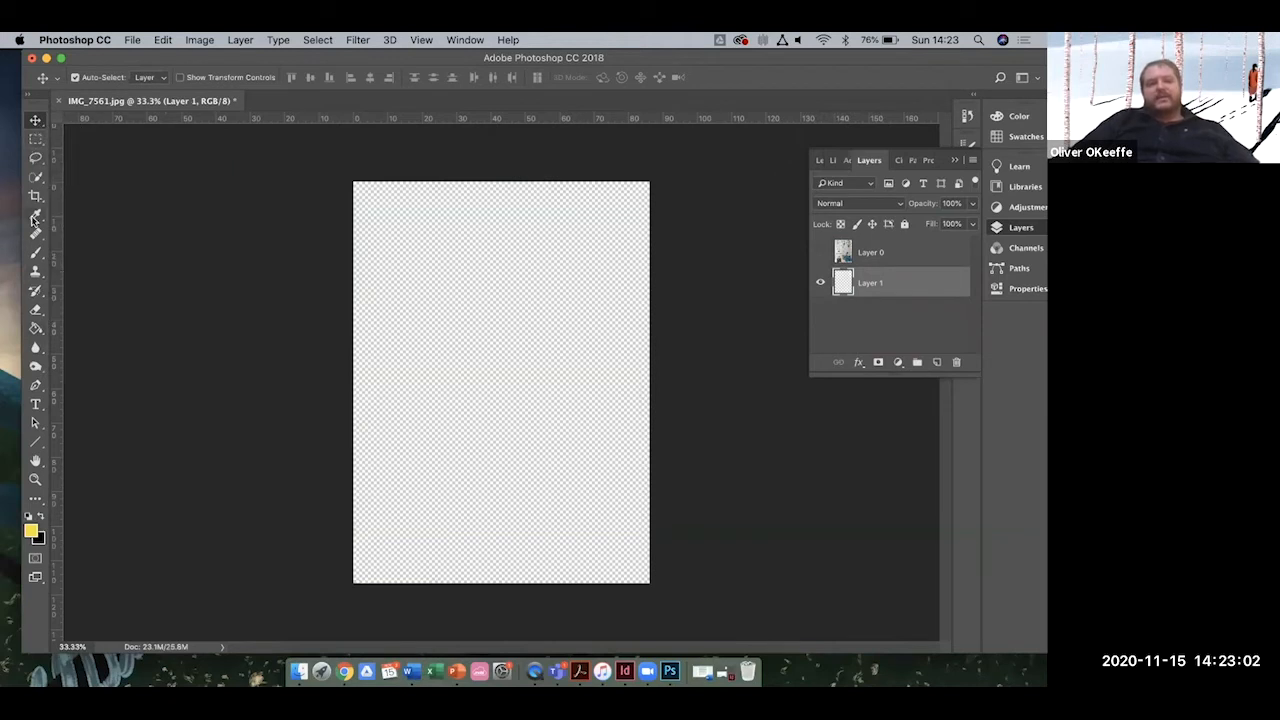
Set the foreground colour to white (ffffff) and fill the empty Layer 1 with it using the Paint Bucket.
click(36, 330)
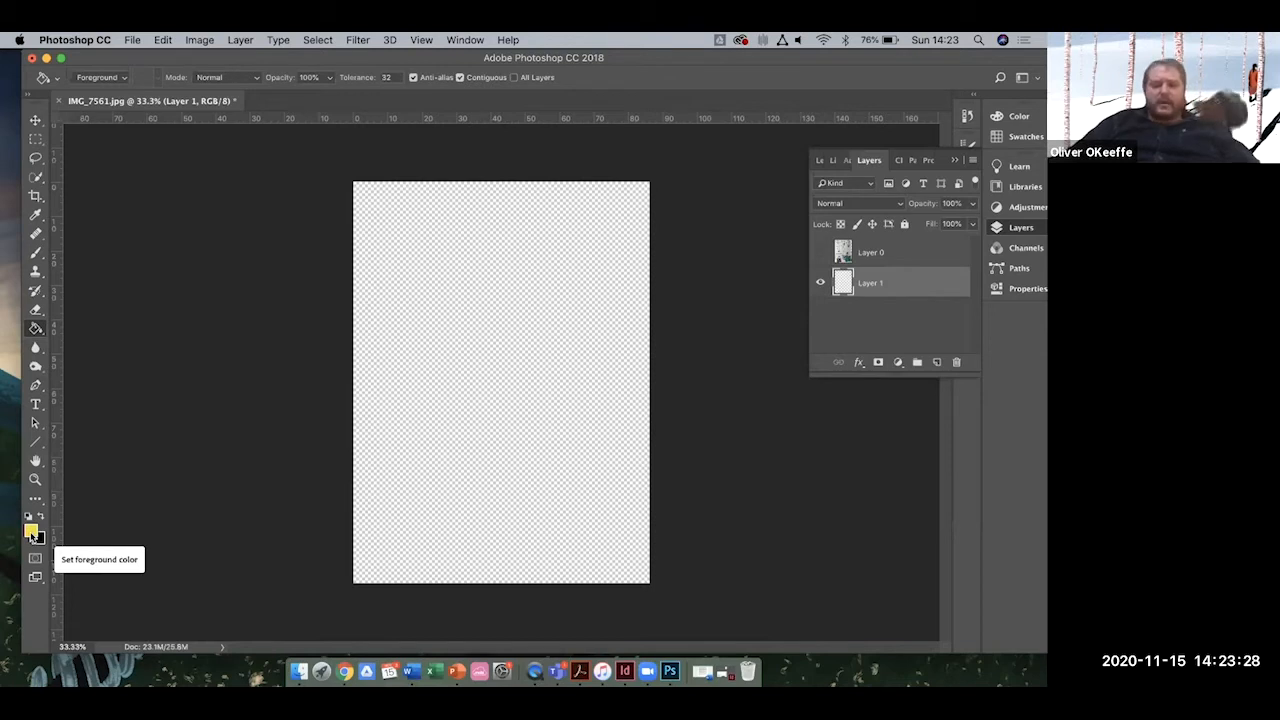
click(32, 535)
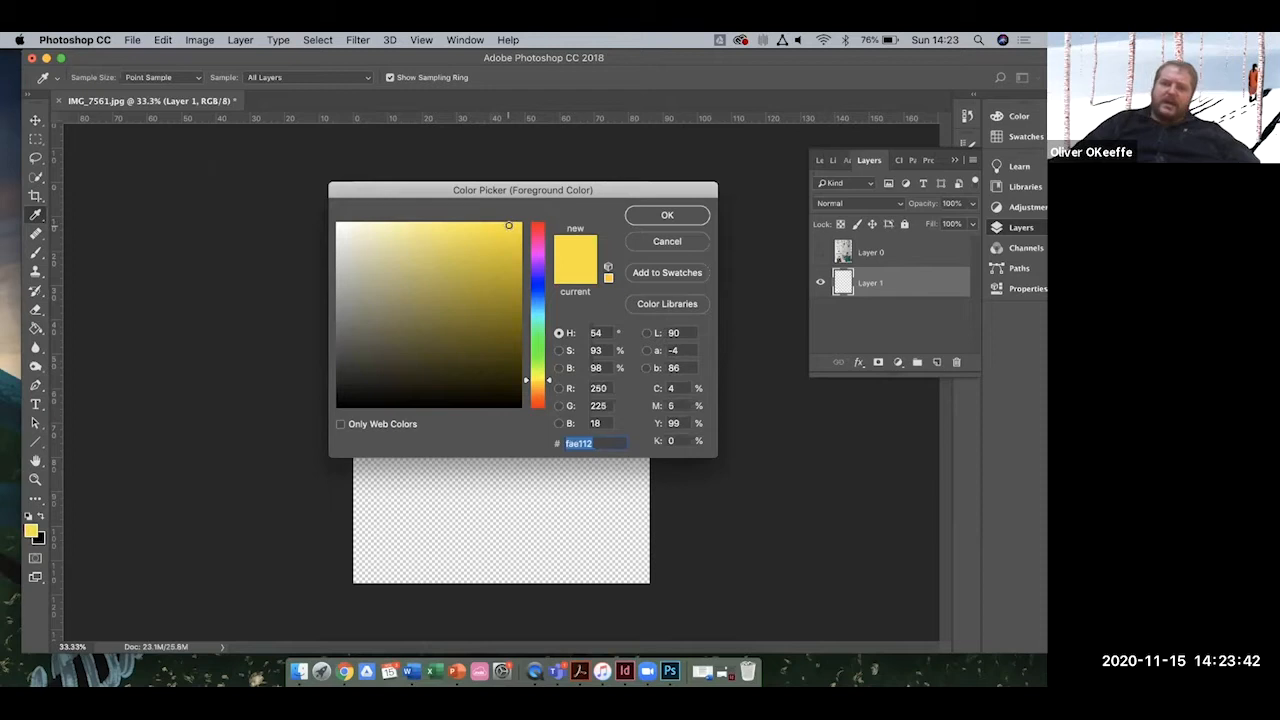
drag(508, 226, 320, 205)
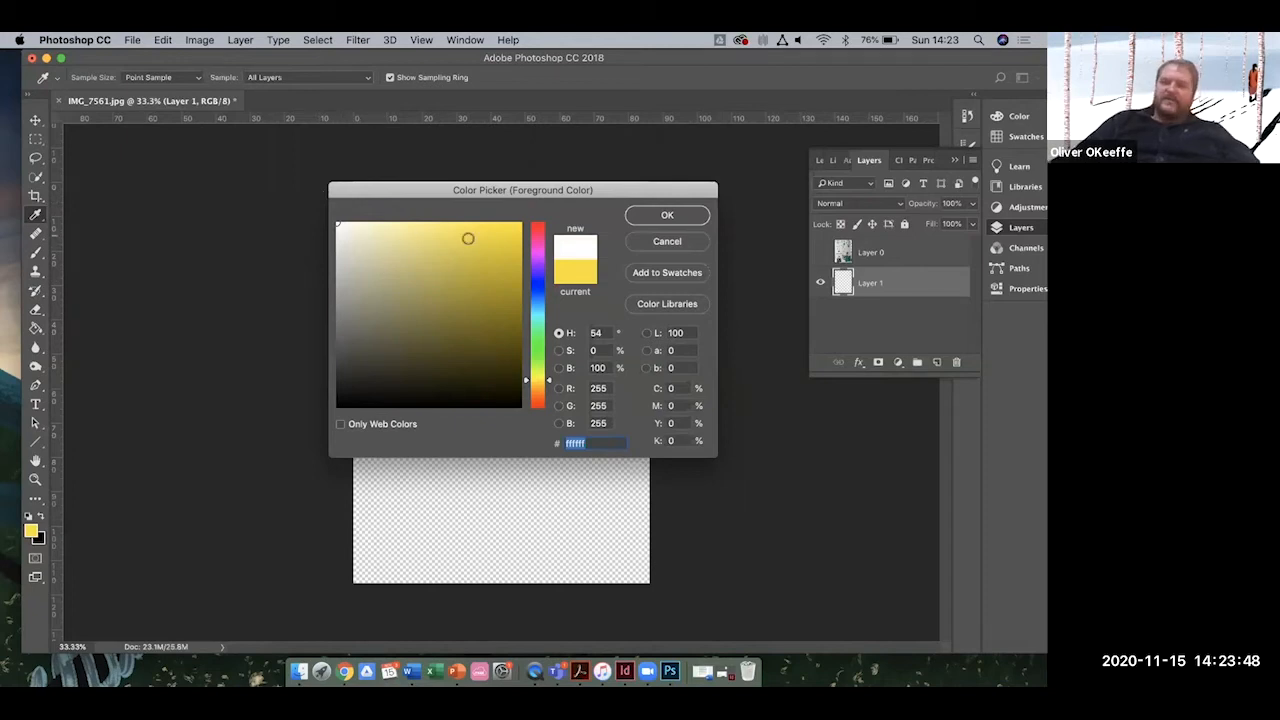
click(686, 216)
key(g)
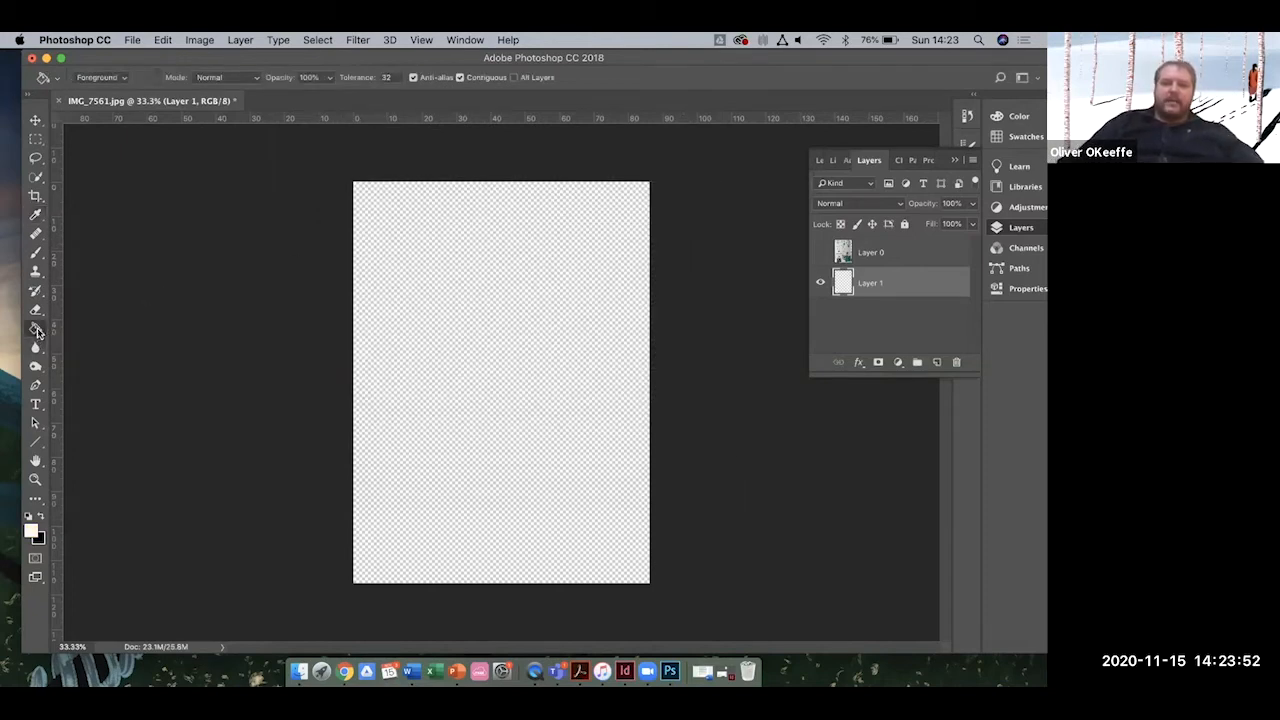
click(510, 349)
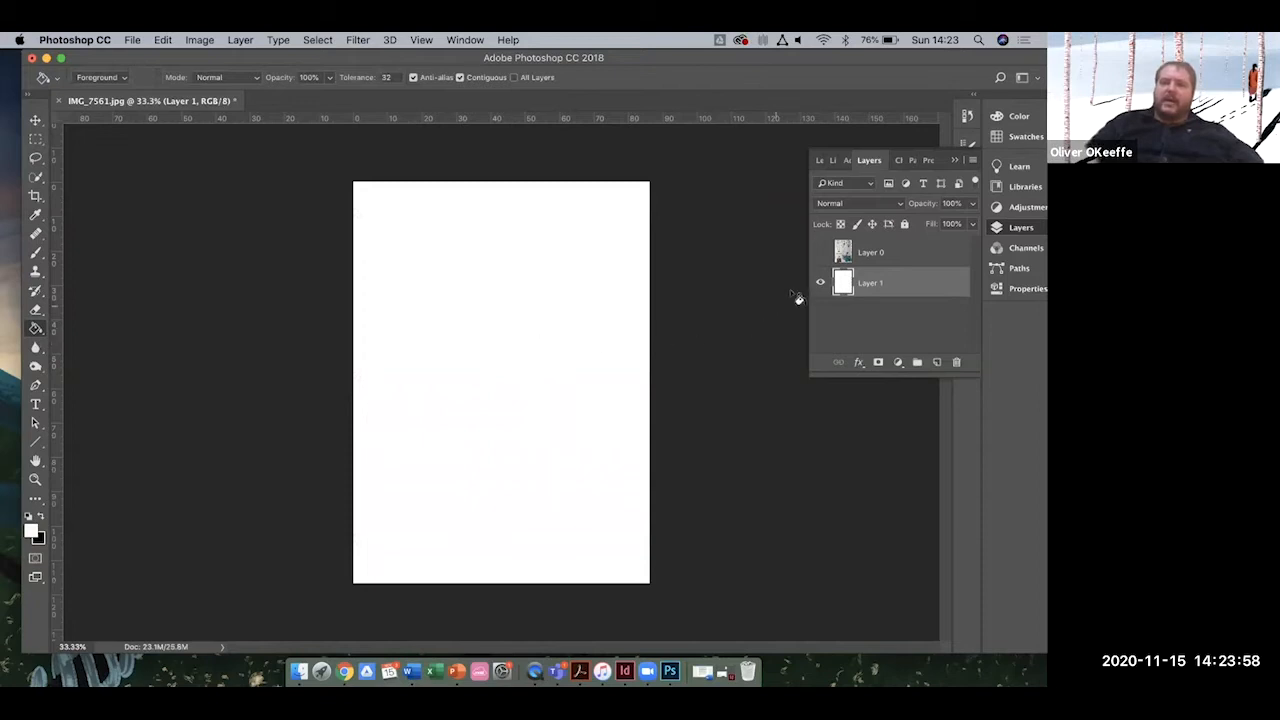
Show Layer 0 and add a Levels adjustment layer above it with the black input level at 33.
drag(884, 256, 790, 280)
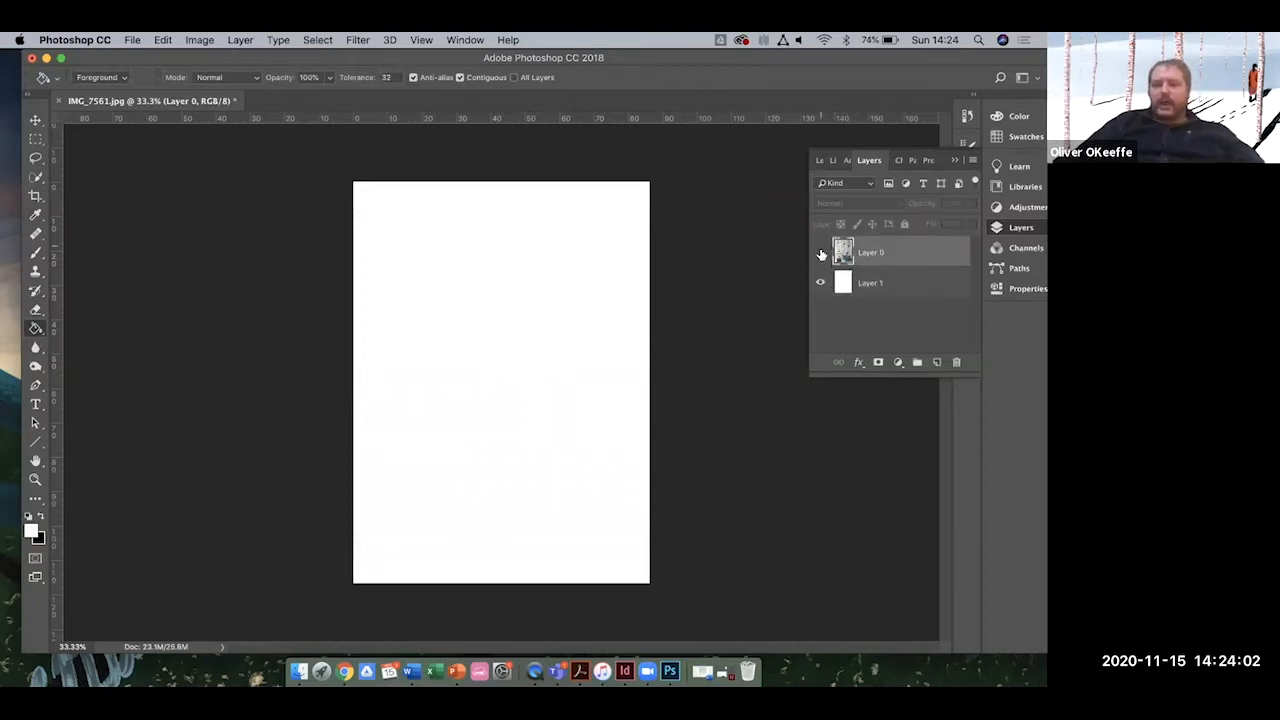
click(821, 255)
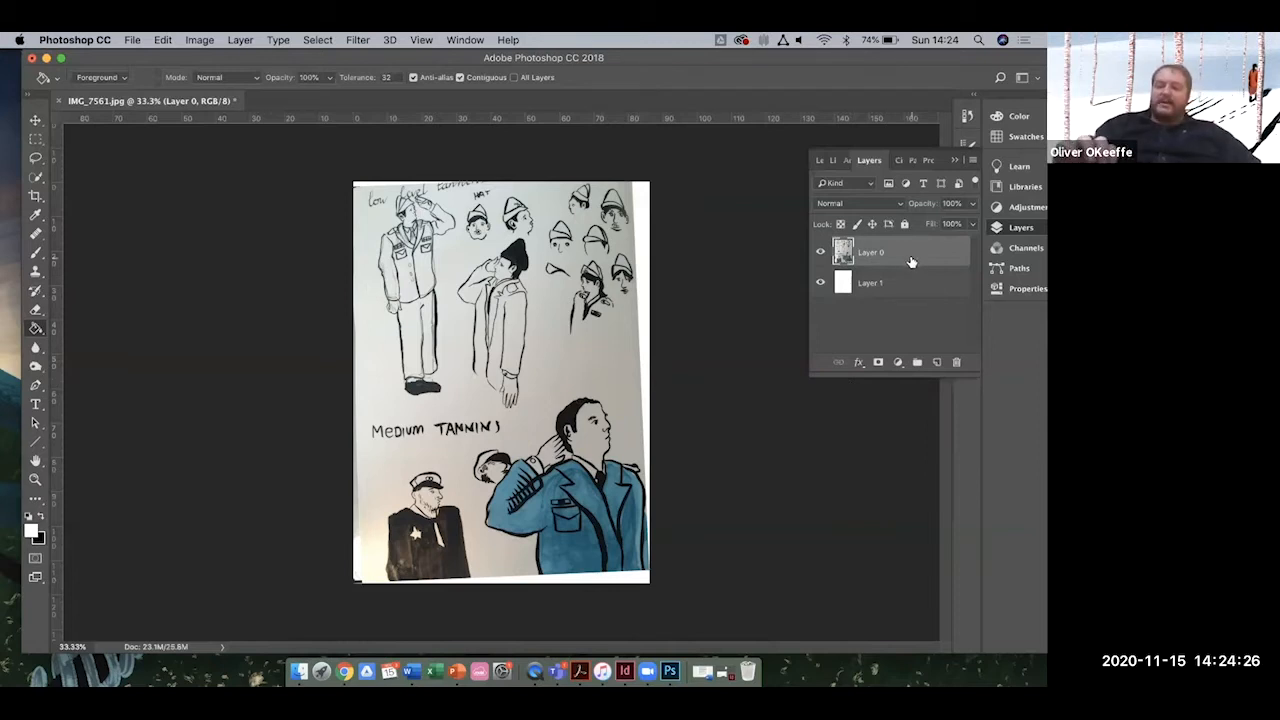
click(897, 363)
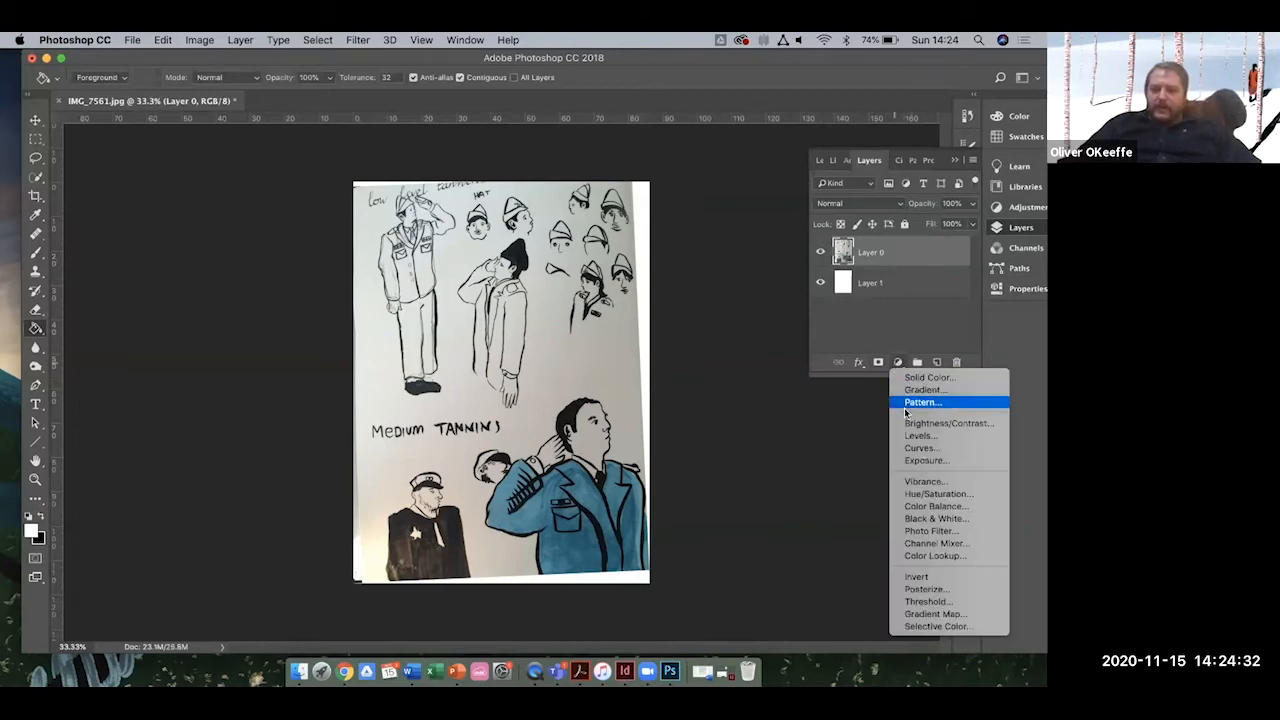
click(913, 437)
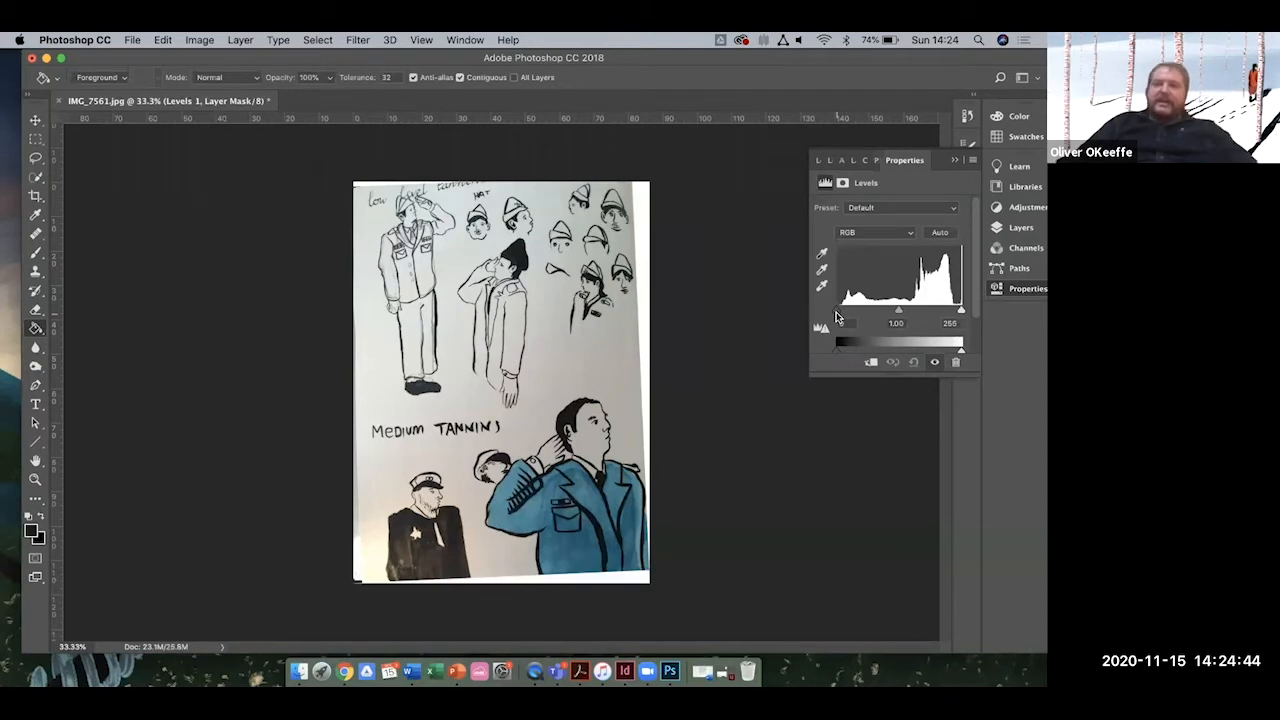
drag(837, 316, 853, 318)
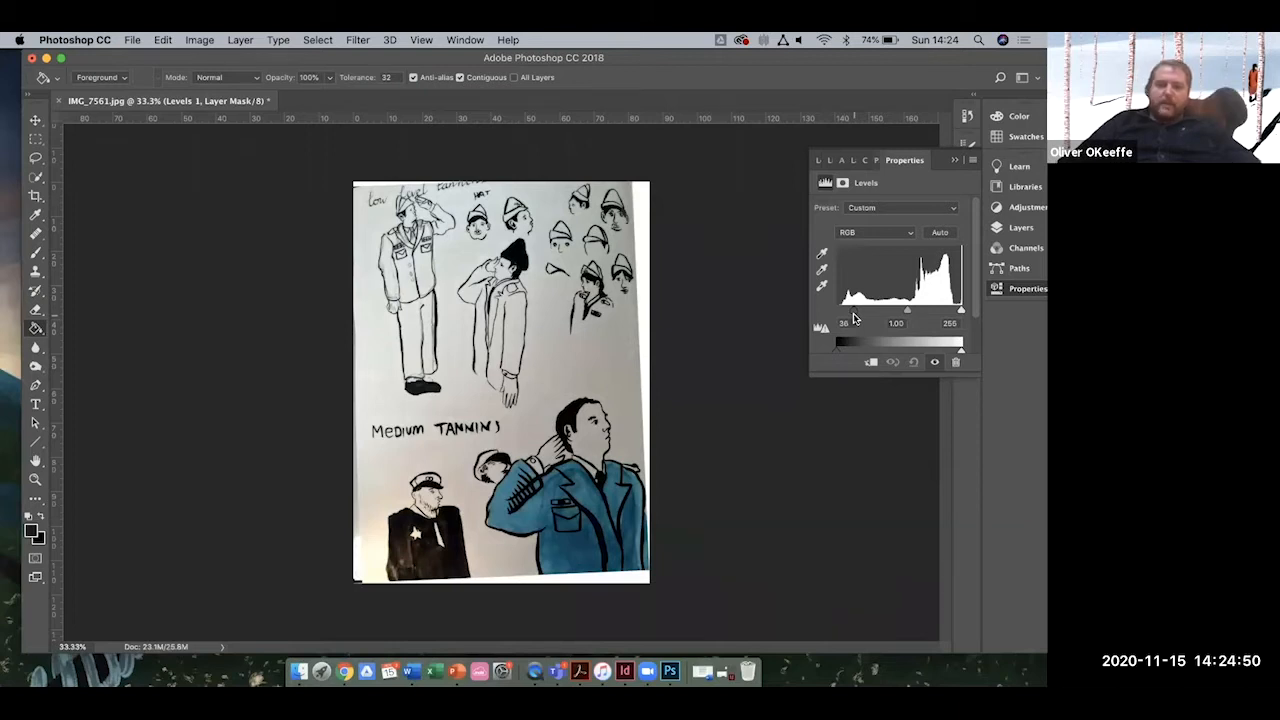
drag(853, 318, 851, 319)
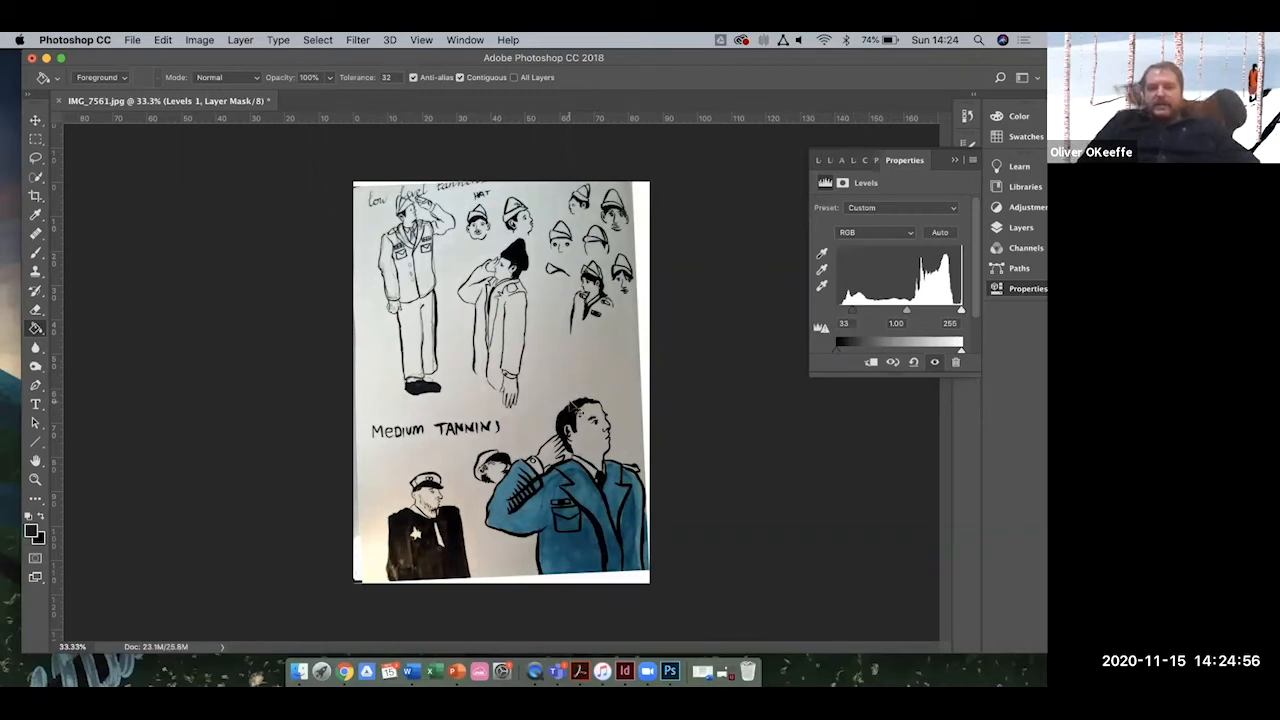
Lower the Levels adjustment's white input level to 151 to turn the grey paper white.
key(super+equal)
key(super+equal)
key(super+equal)
key(super+equal)
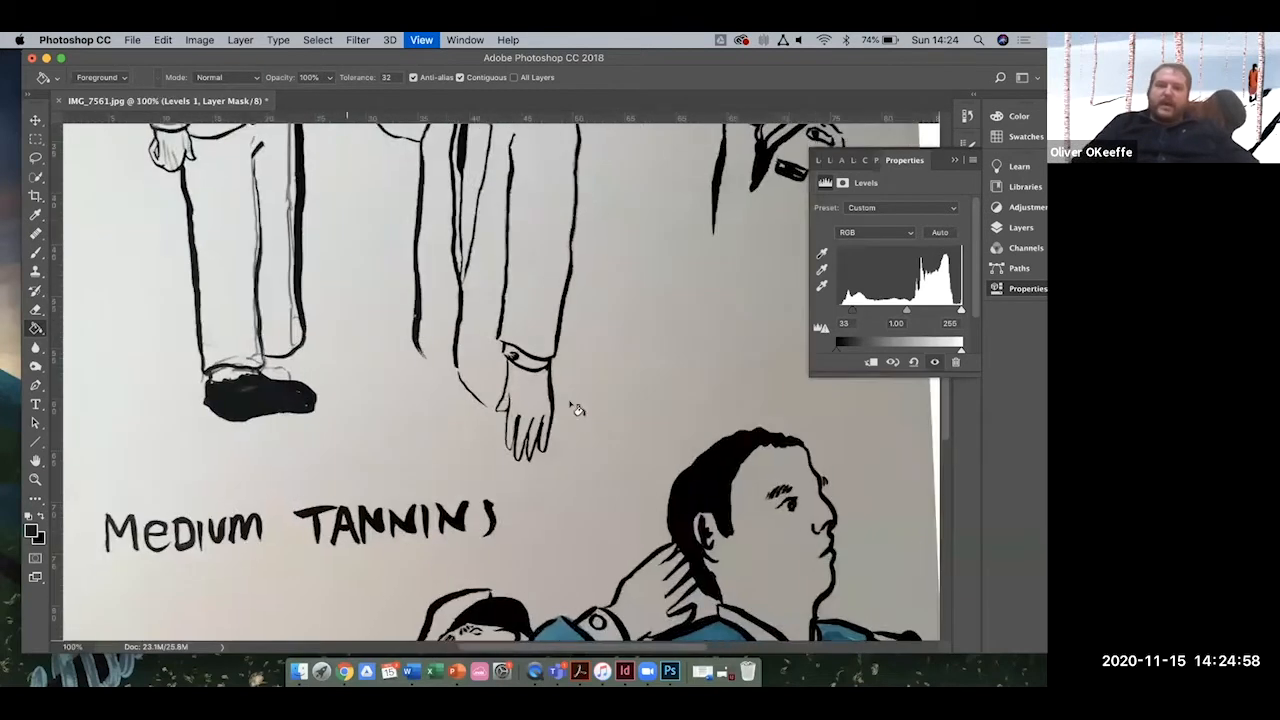
scroll(577, 408, right, 10)
scroll(577, 408, up, 5)
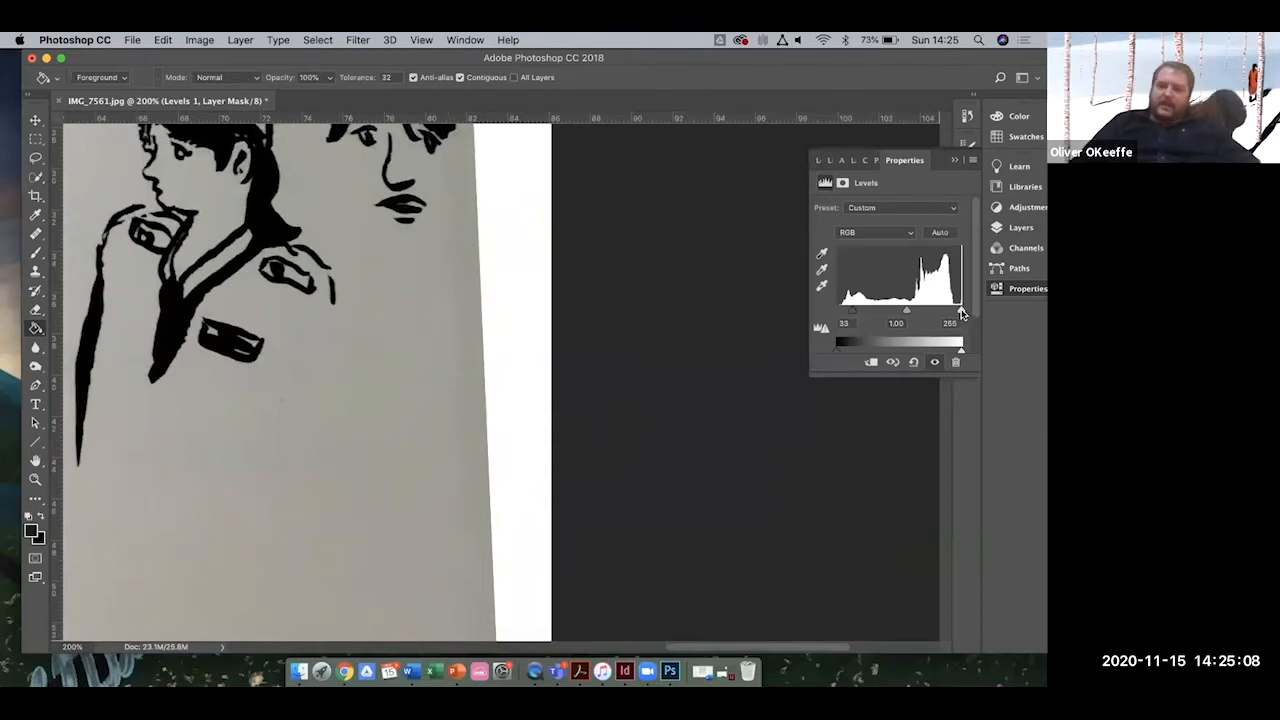
drag(961, 314, 959, 314)
drag(957, 313, 912, 314)
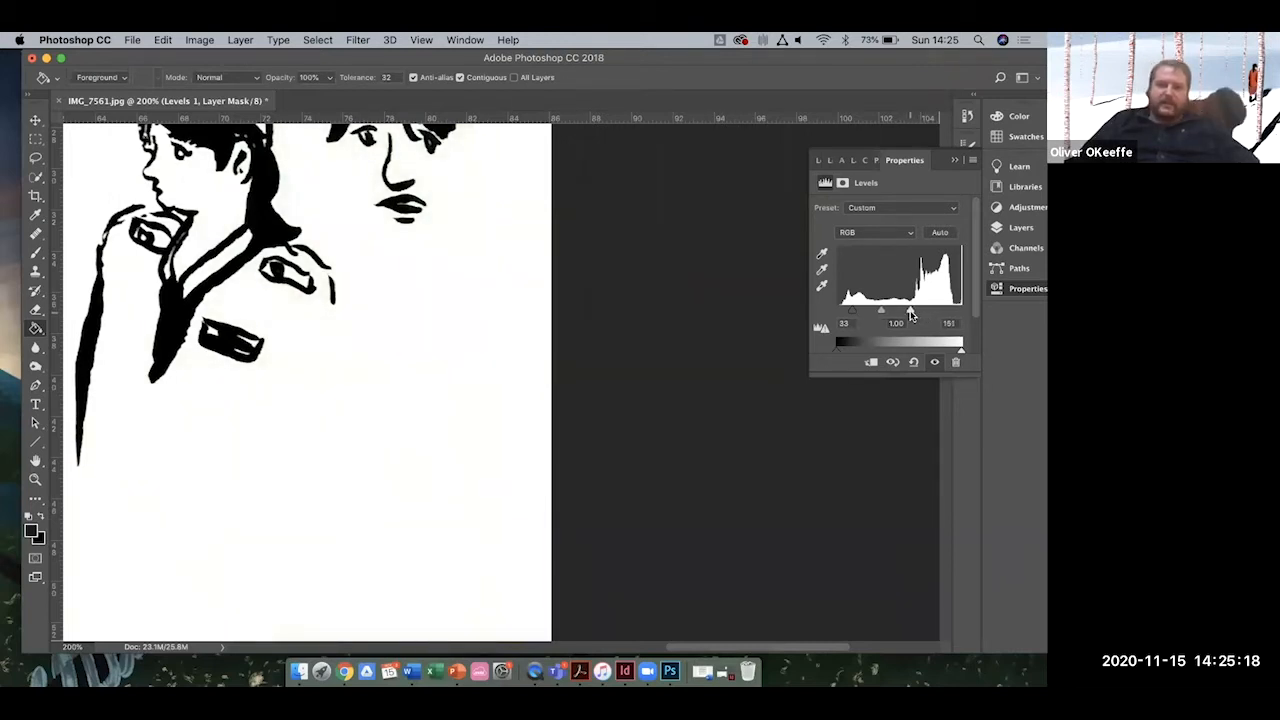
Merge the Levels adjustment layer down into Layer 0.
click(1019, 230)
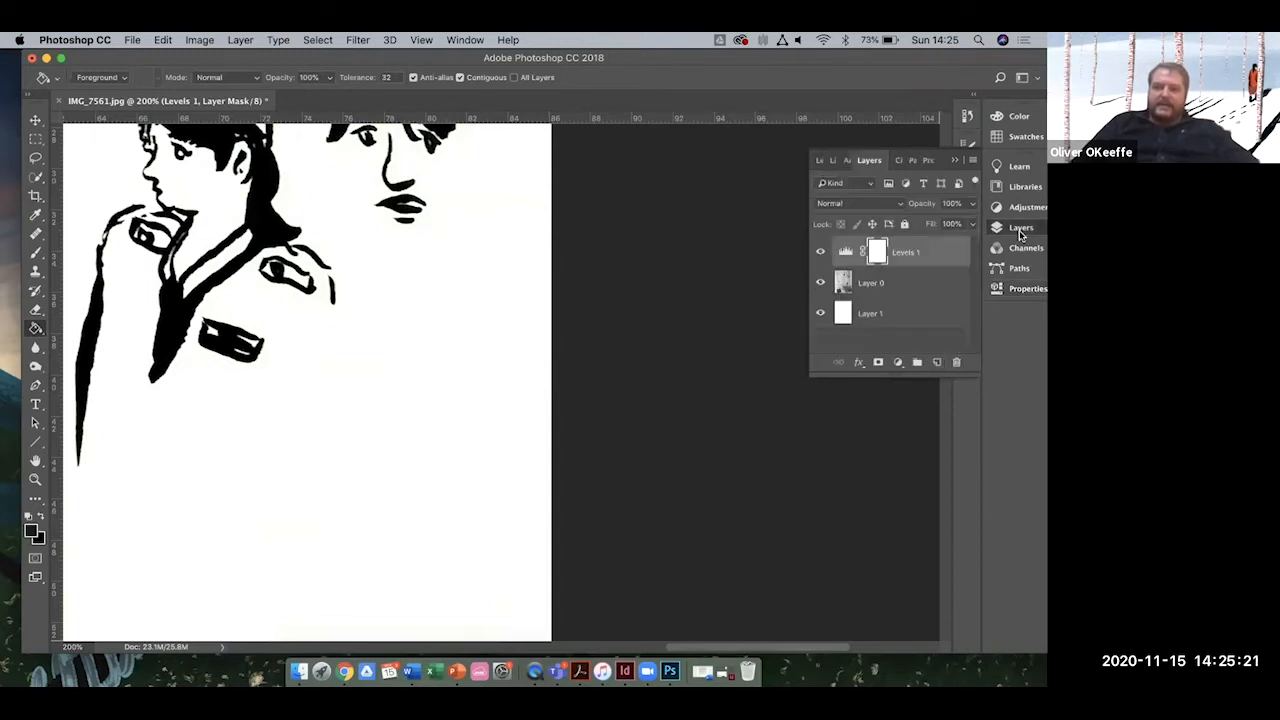
click(974, 162)
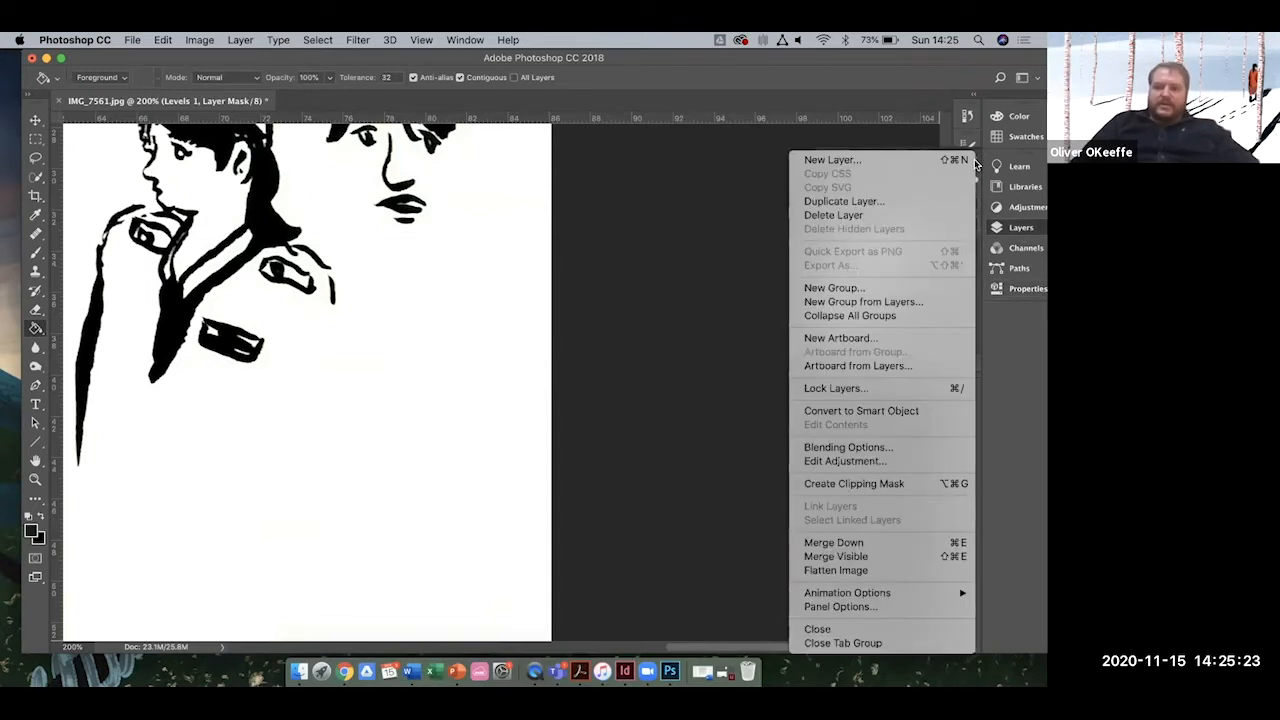
click(836, 544)
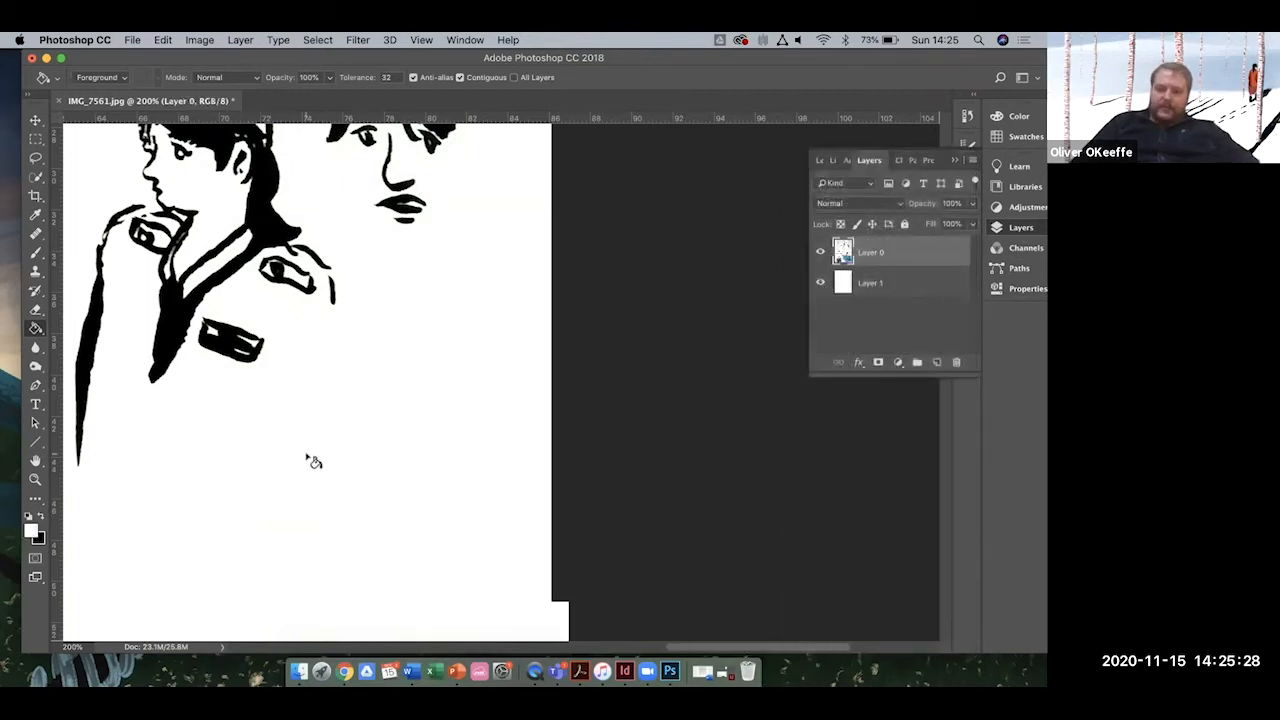
Inspect the cleaned-up page, from the line drawings to the dark-coated officer and the man in the blue jacket.
scroll(307, 457, left, 6)
scroll(307, 457, down, 5)
key(super+minus)
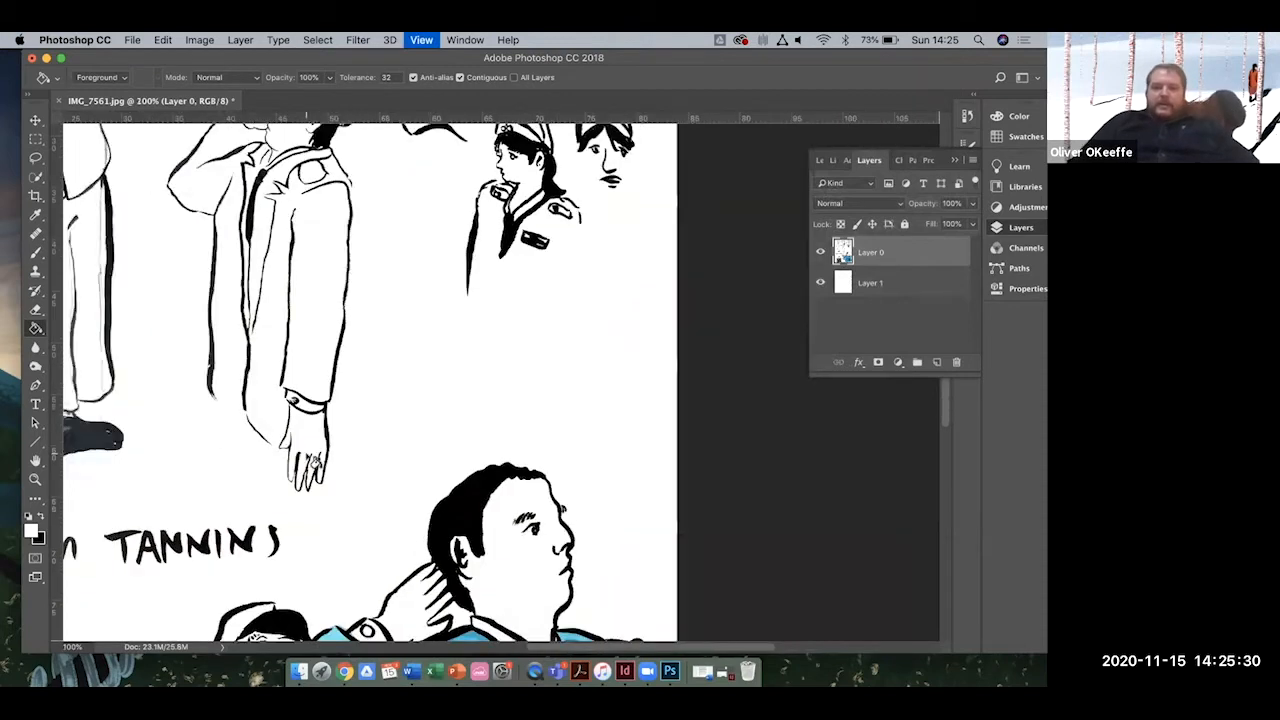
key(super+minus)
scroll(307, 587, down, 7)
scroll(307, 587, left, 4)
scroll(307, 587, up, 4)
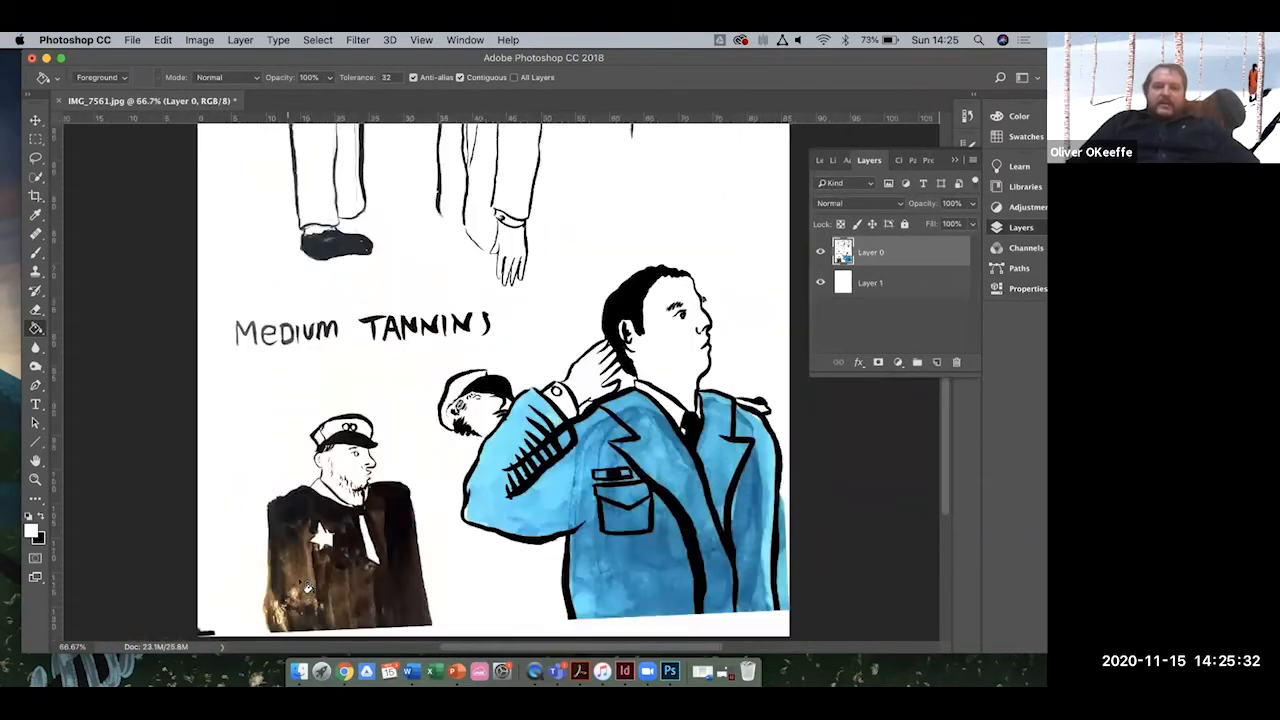
scroll(307, 587, right, 3)
scroll(307, 587, up, 8)
scroll(307, 587, down, 10)
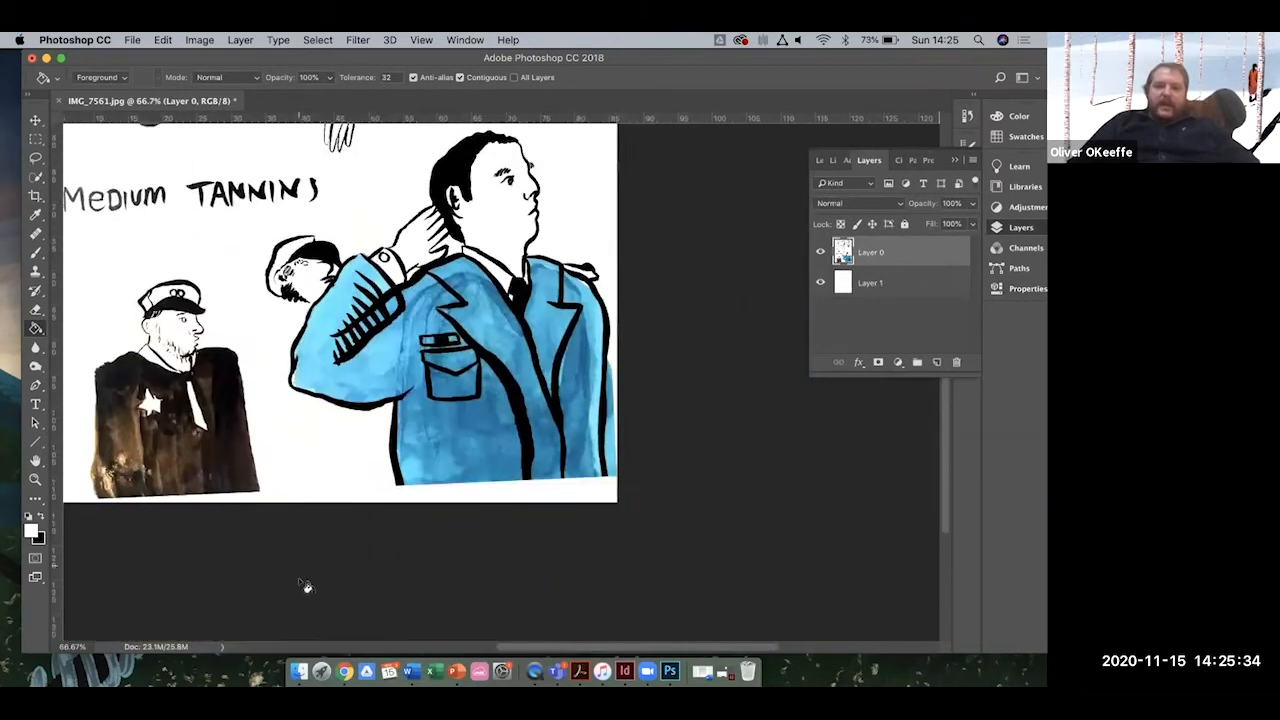
scroll(307, 587, up, 4)
scroll(307, 587, right, 2)
Add a Color Balance adjustment above Layer 0 and shift the midtones Yellow–Blue value to +35.
click(897, 362)
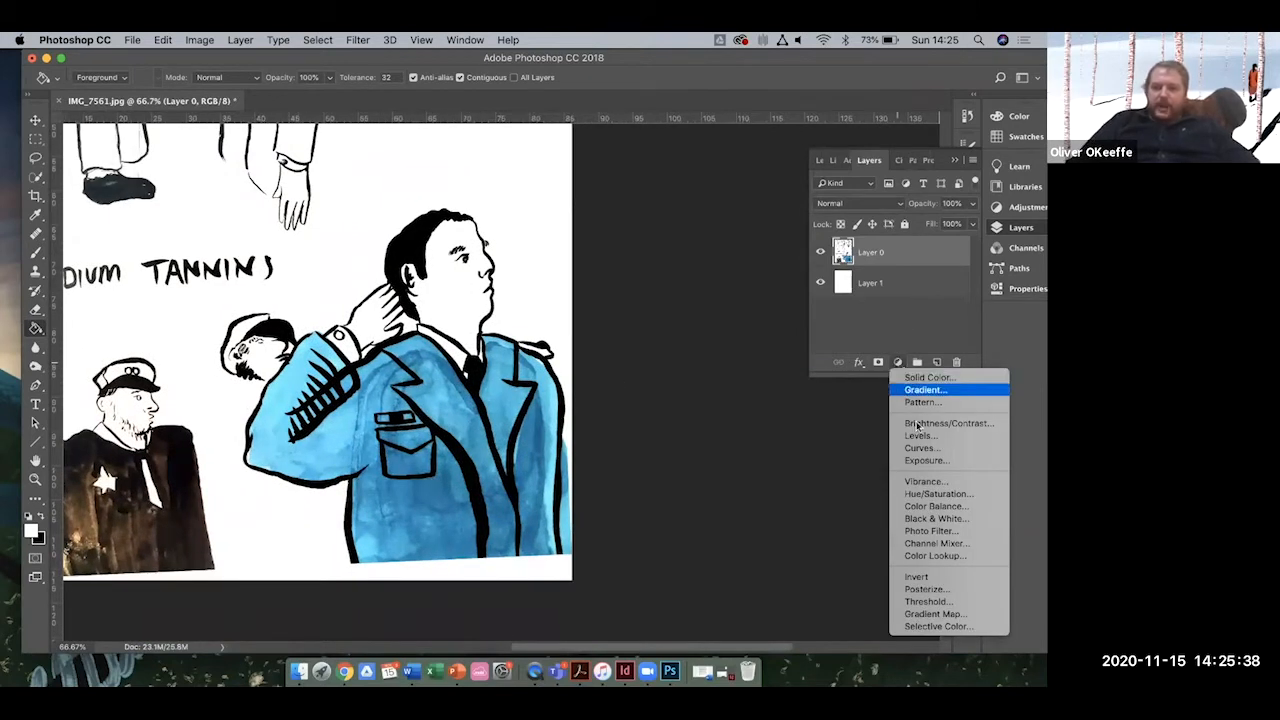
click(921, 508)
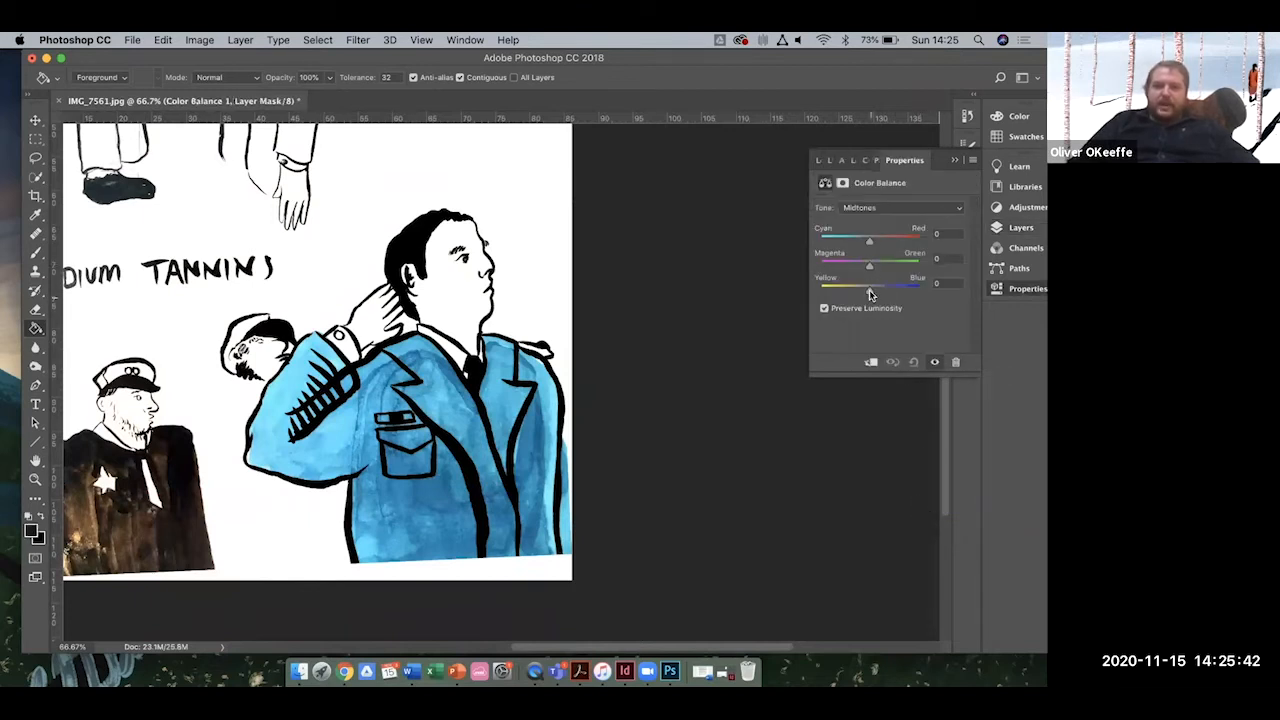
drag(870, 294, 885, 299)
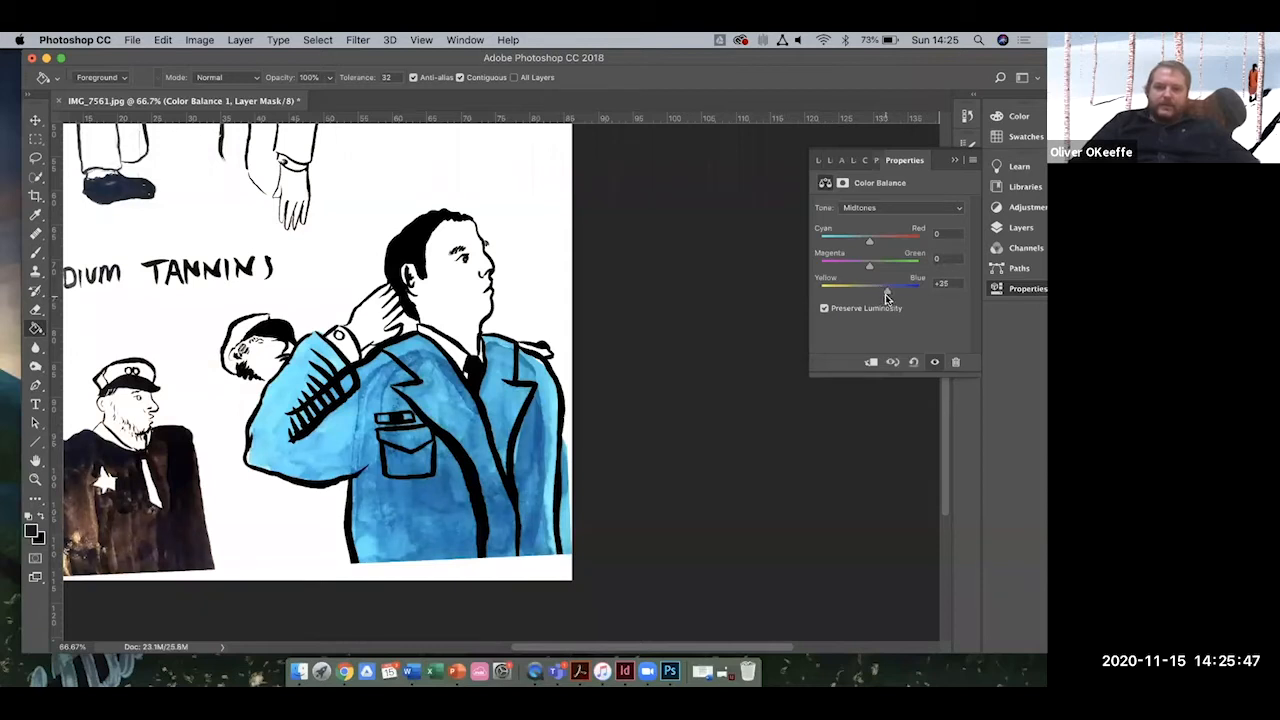
Merge the Color Balance adjustment layer down into Layer 0.
click(955, 161)
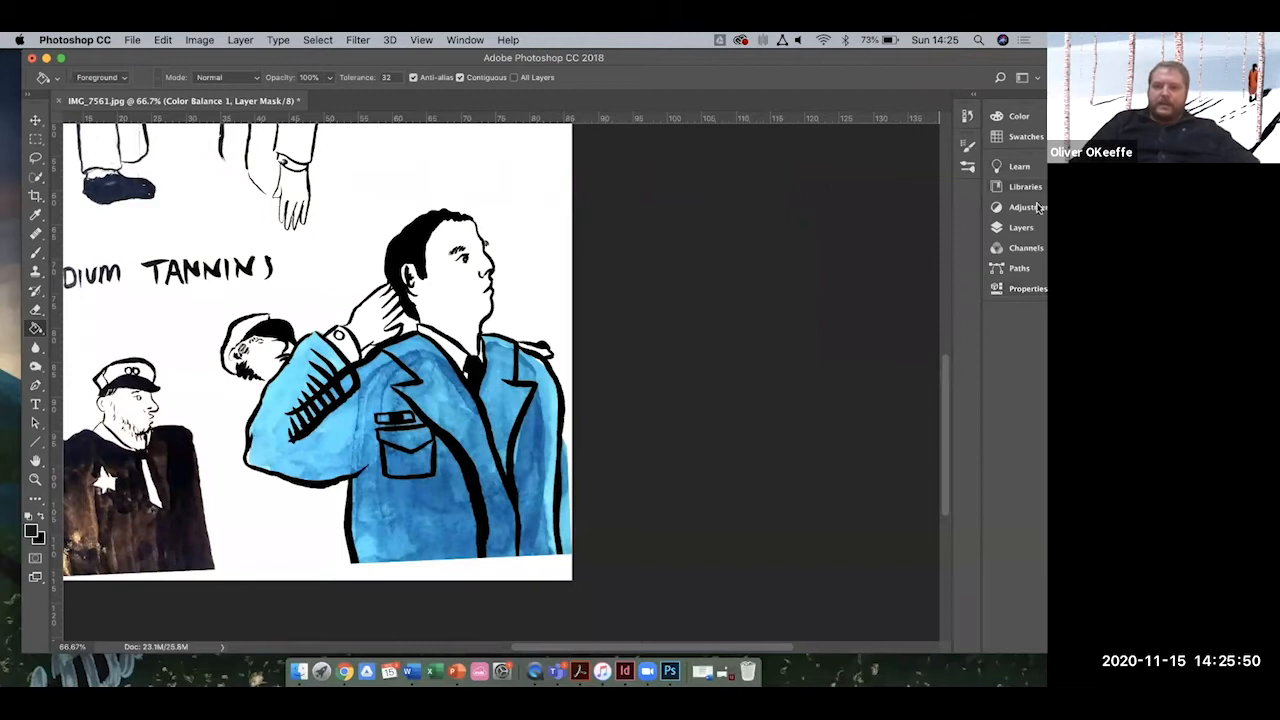
click(1022, 228)
click(975, 161)
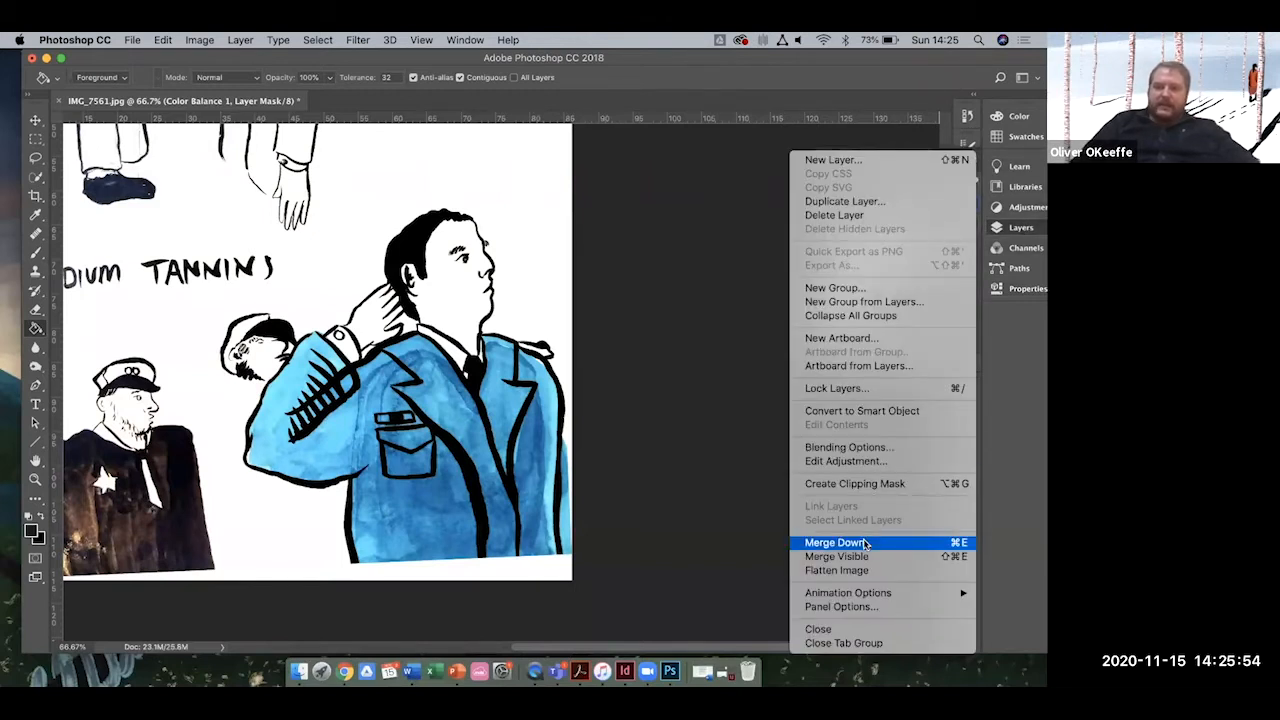
click(865, 542)
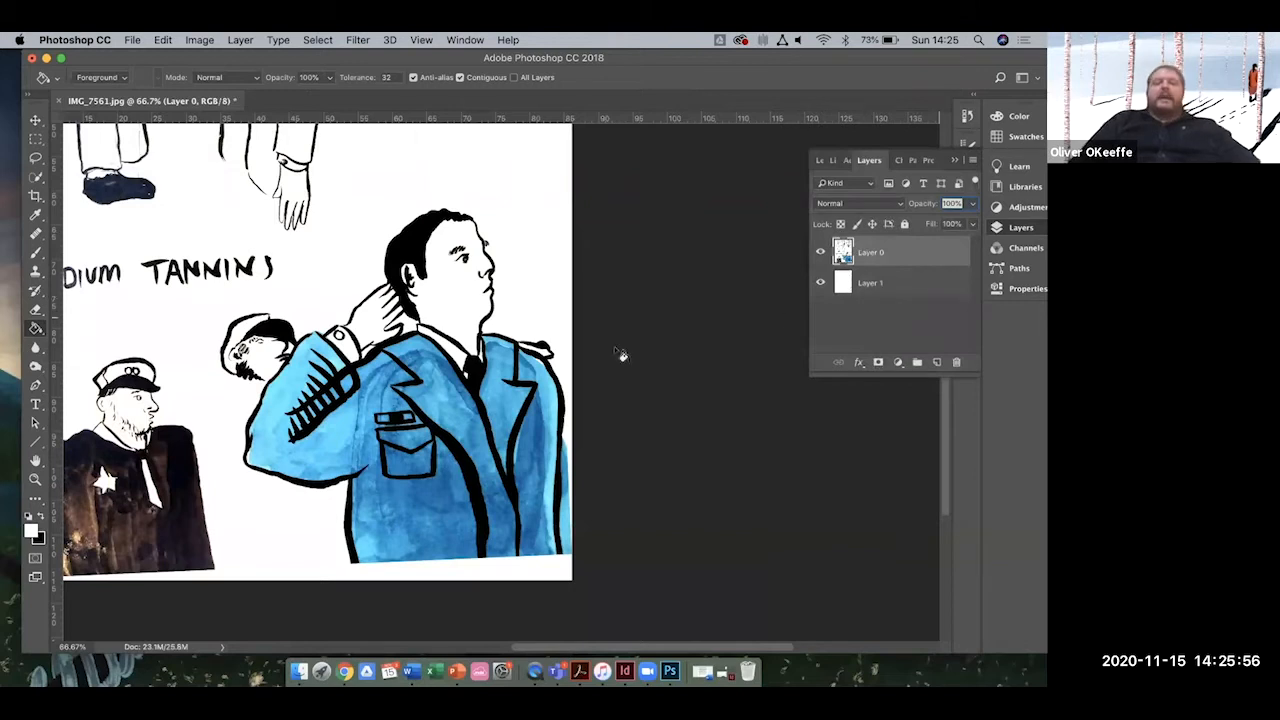
Check the colour-corrected drawing, and merge Layer 0 down into the white Layer 1.
scroll(668, 363, left, 4)
scroll(668, 363, up, 5)
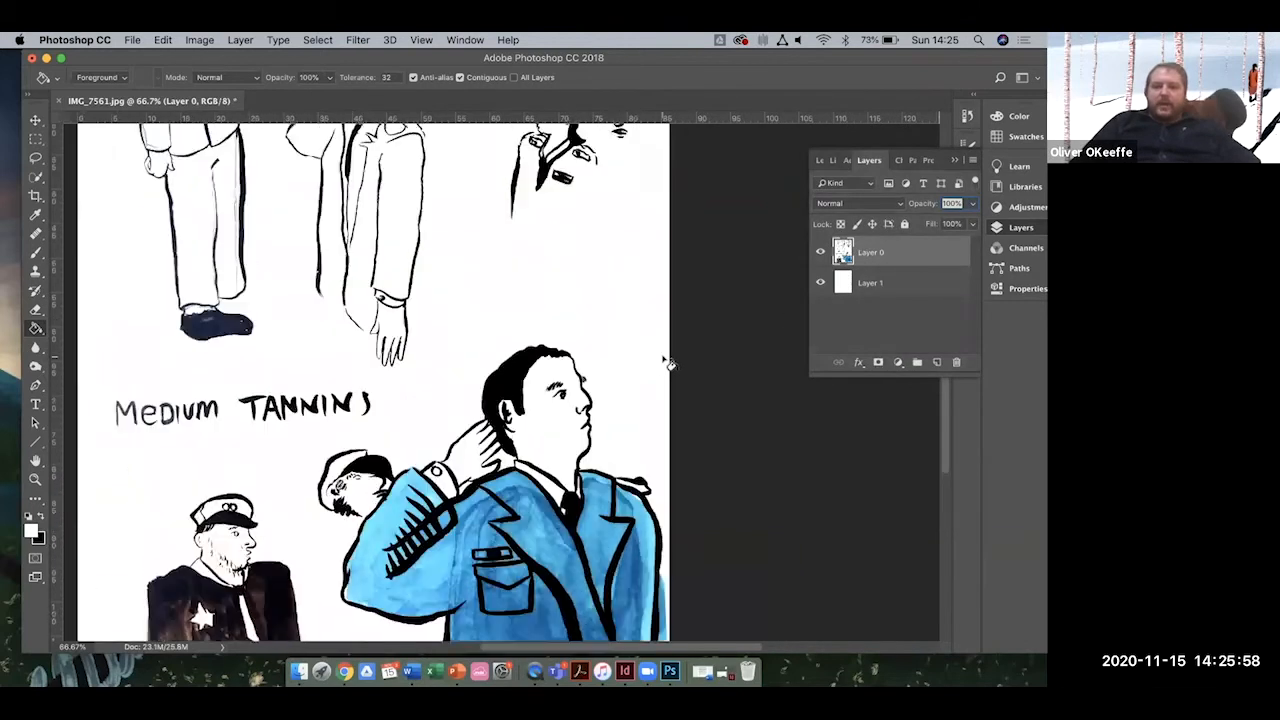
scroll(668, 363, up, 10)
scroll(668, 363, down, 12)
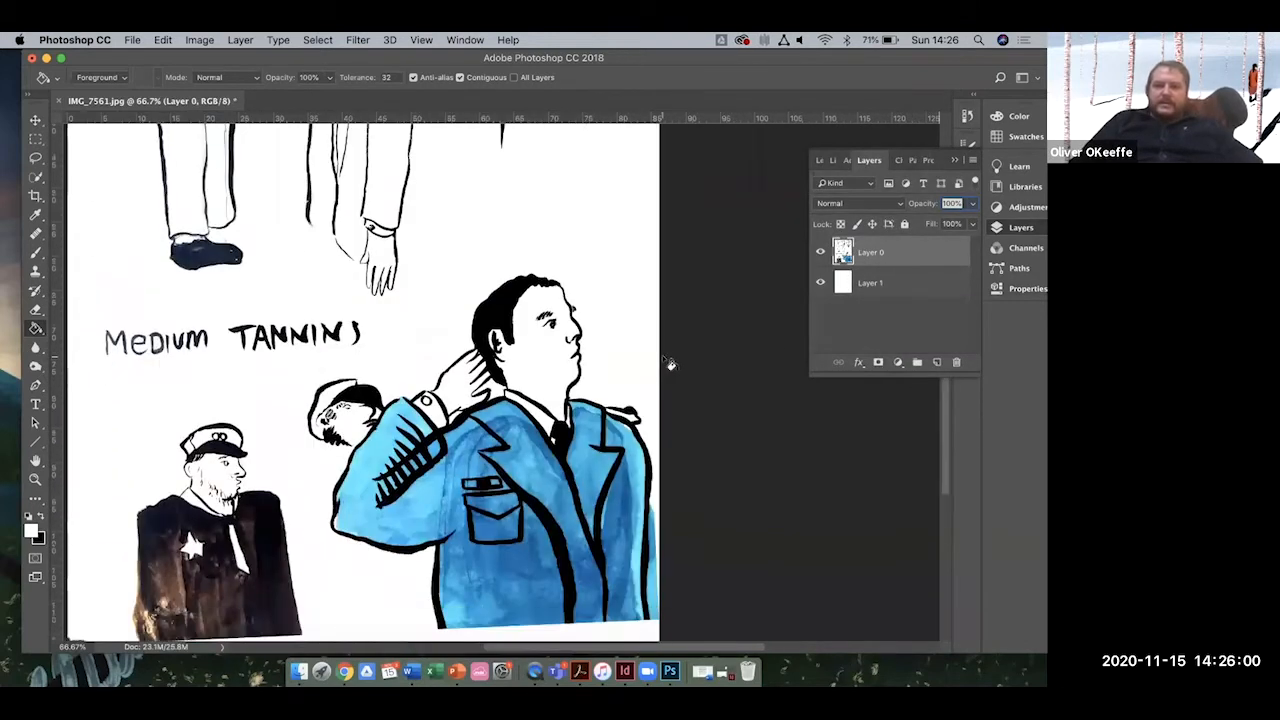
click(972, 162)
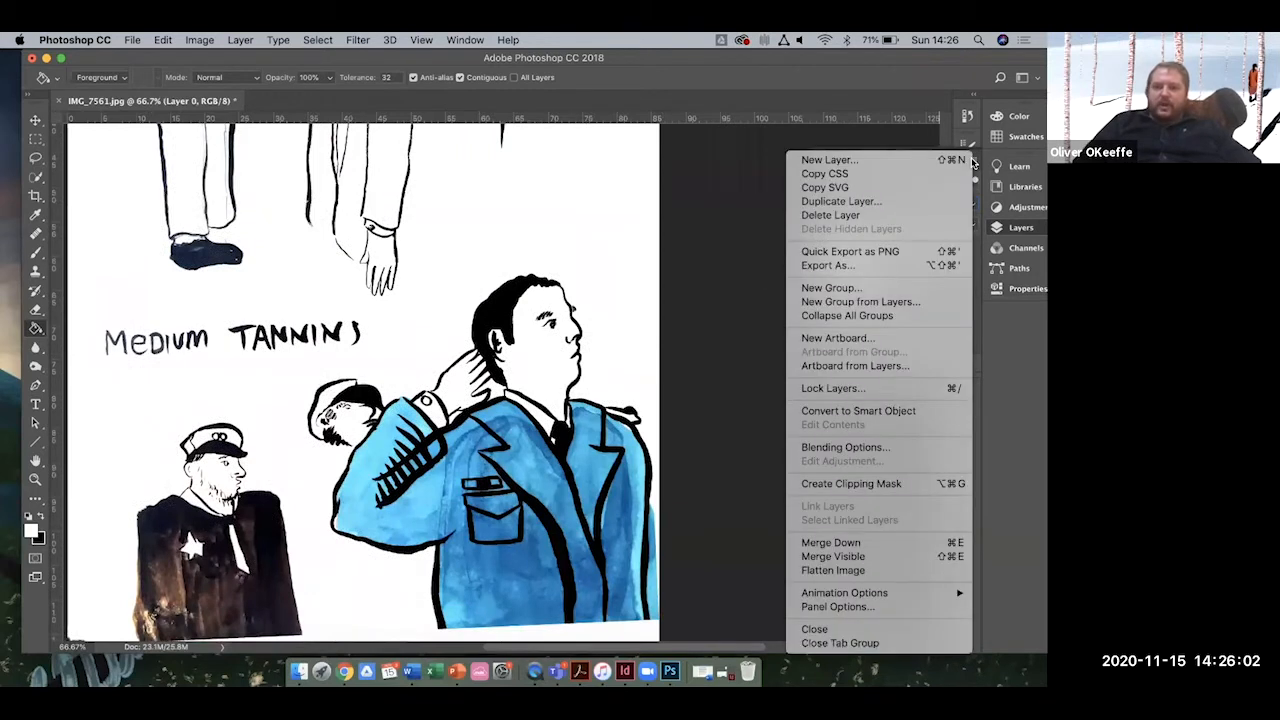
click(838, 550)
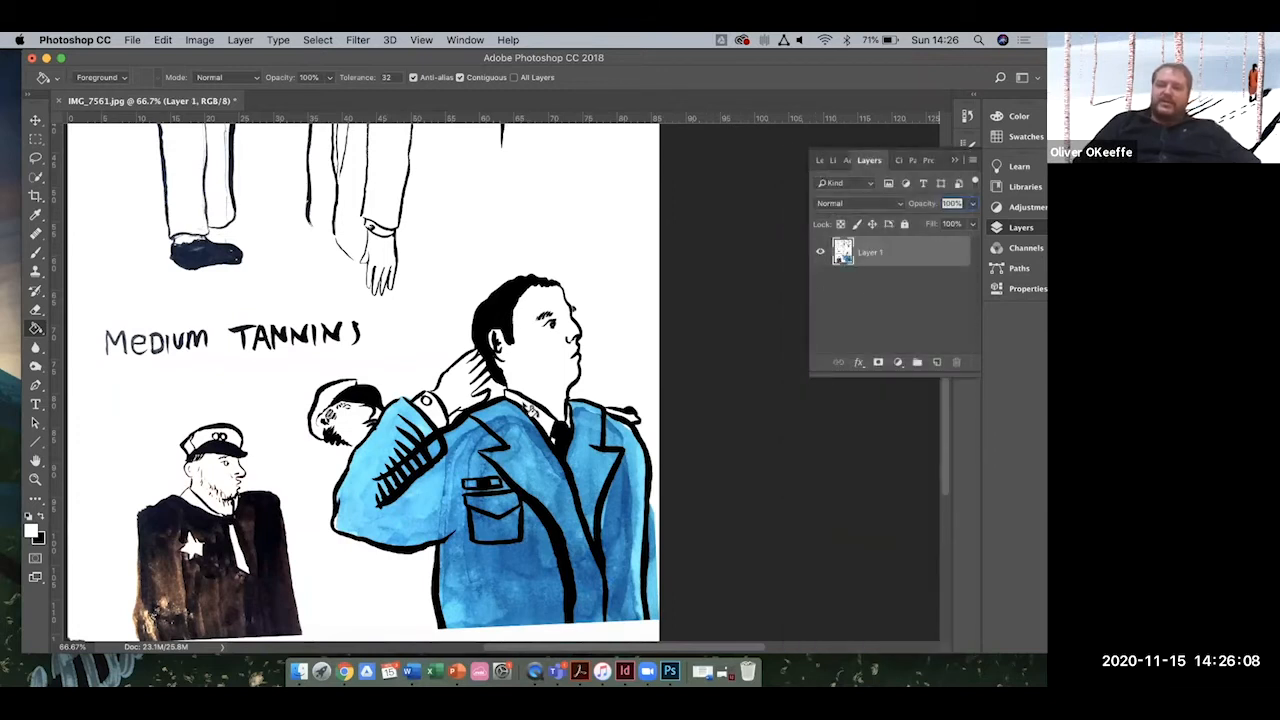
Examine the merged page up close, including the lower corner, the officer's dark coat and the lettering.
scroll(531, 410, down, 2)
scroll(531, 410, left, 5)
scroll(531, 410, down, 5)
scroll(531, 410, up, 4)
scroll(531, 410, down, 1)
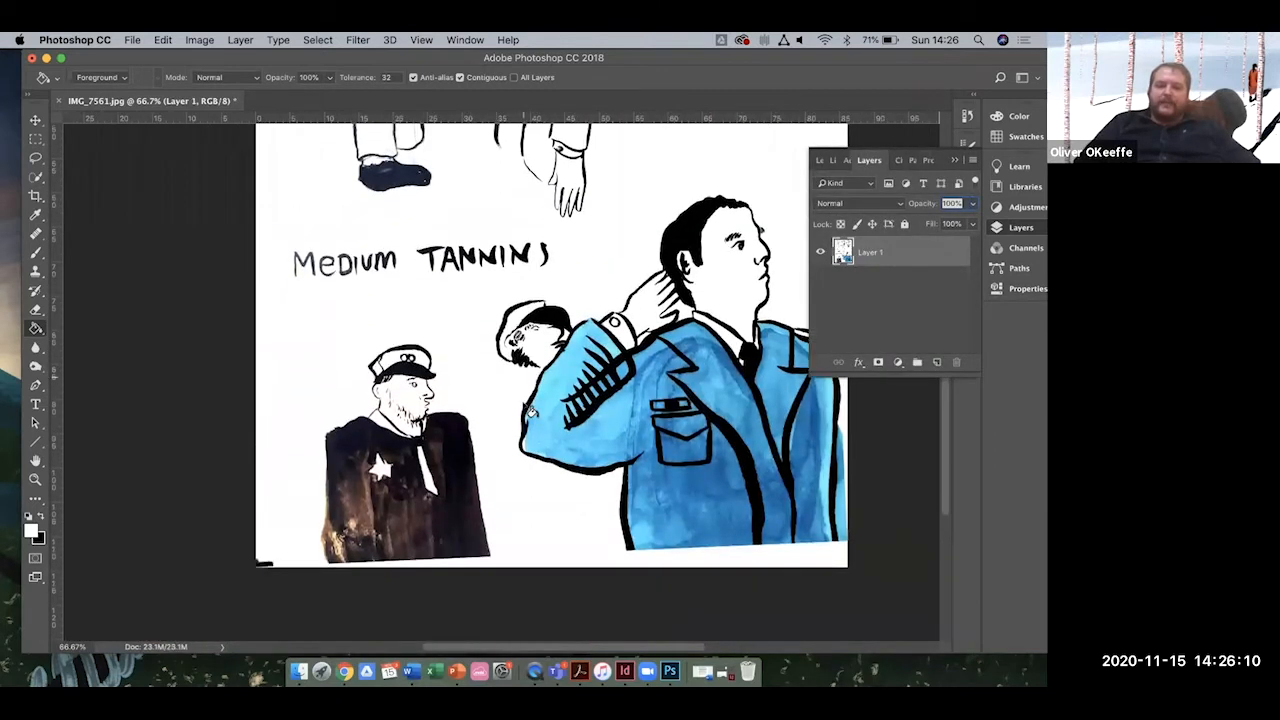
key(super+plus)
key(super+plus)
scroll(217, 475, down, 10)
scroll(217, 475, left, 5)
scroll(217, 475, left, 4)
scroll(217, 475, up, 1)
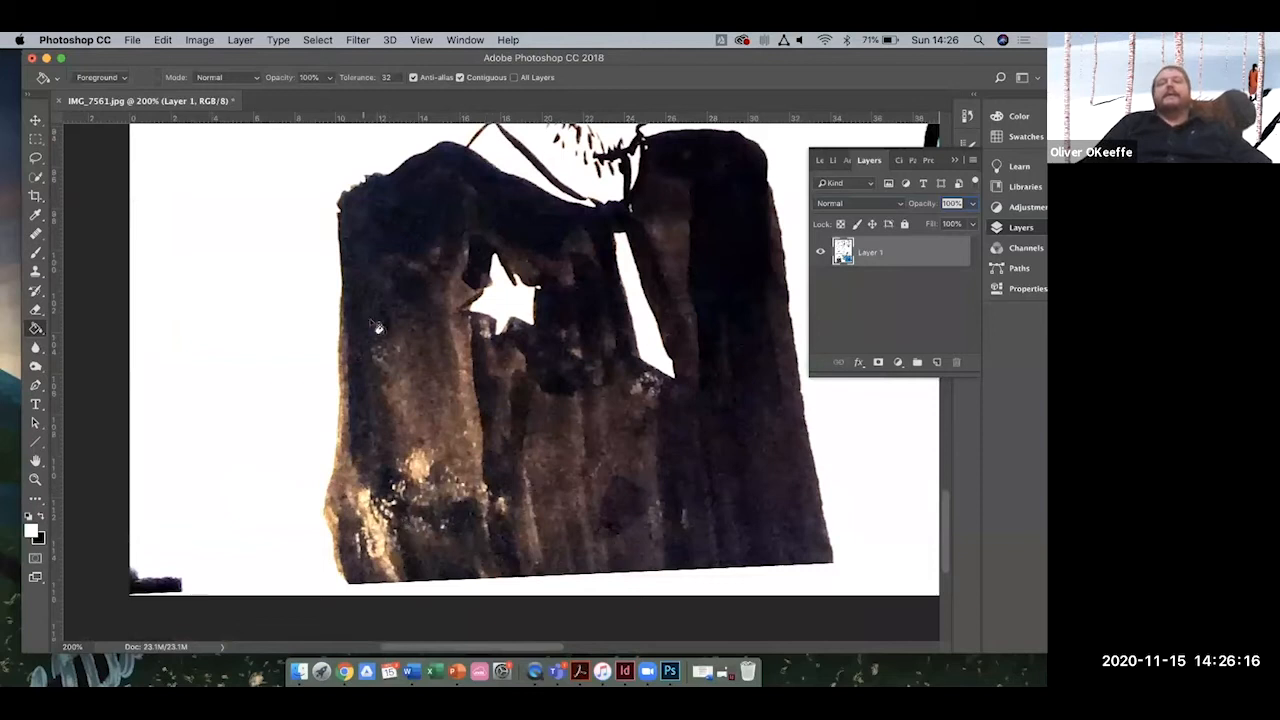
scroll(400, 383, up, 5)
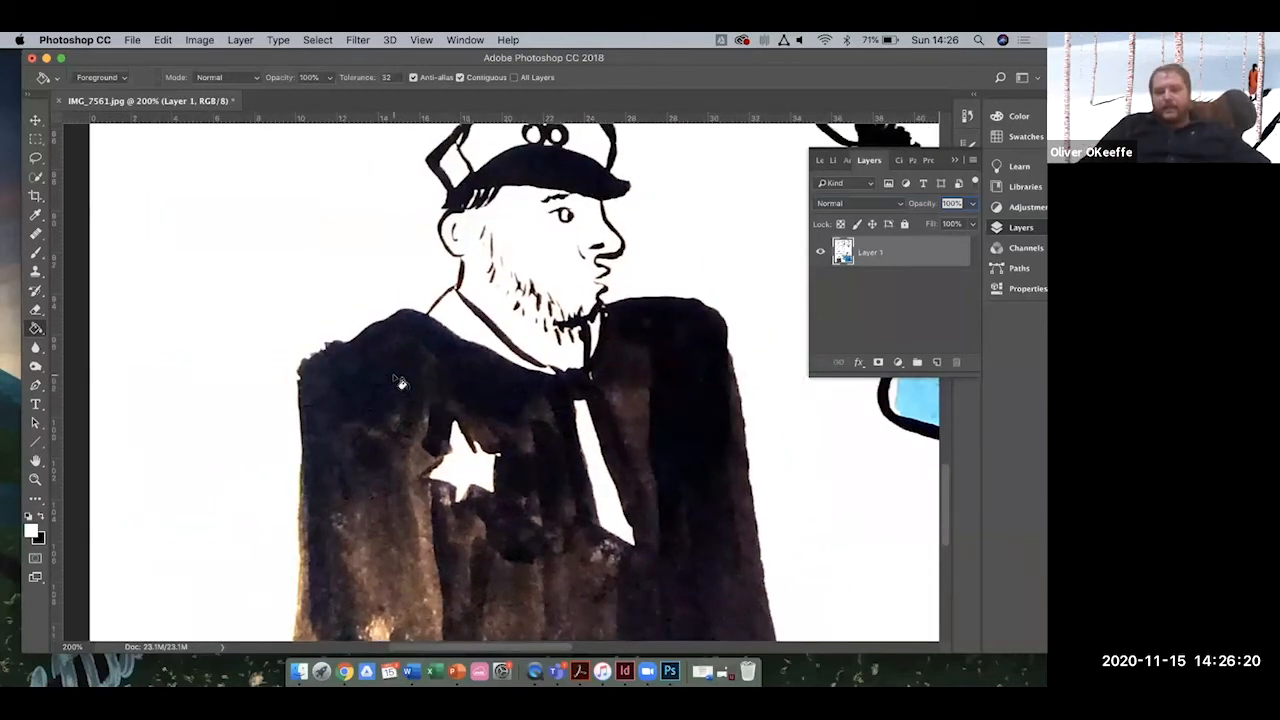
scroll(395, 378, up, 10)
scroll(395, 378, right, 7)
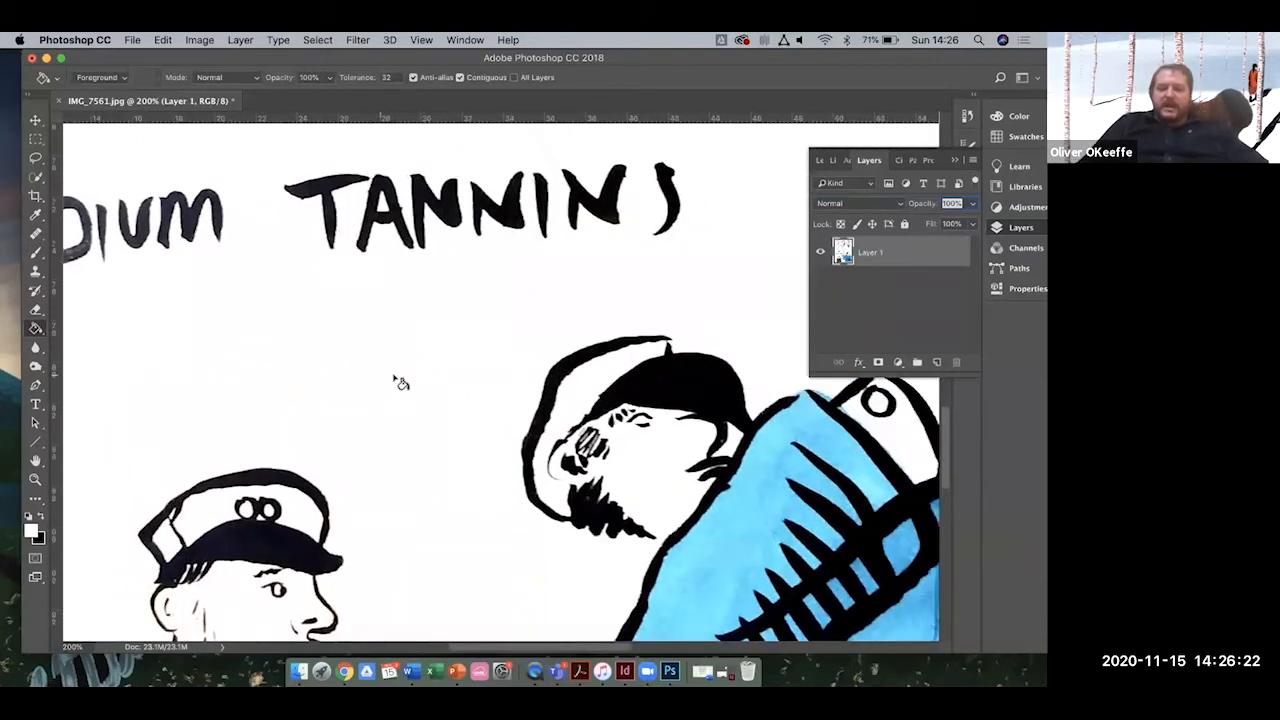
key(super+minus)
key(super+minus)
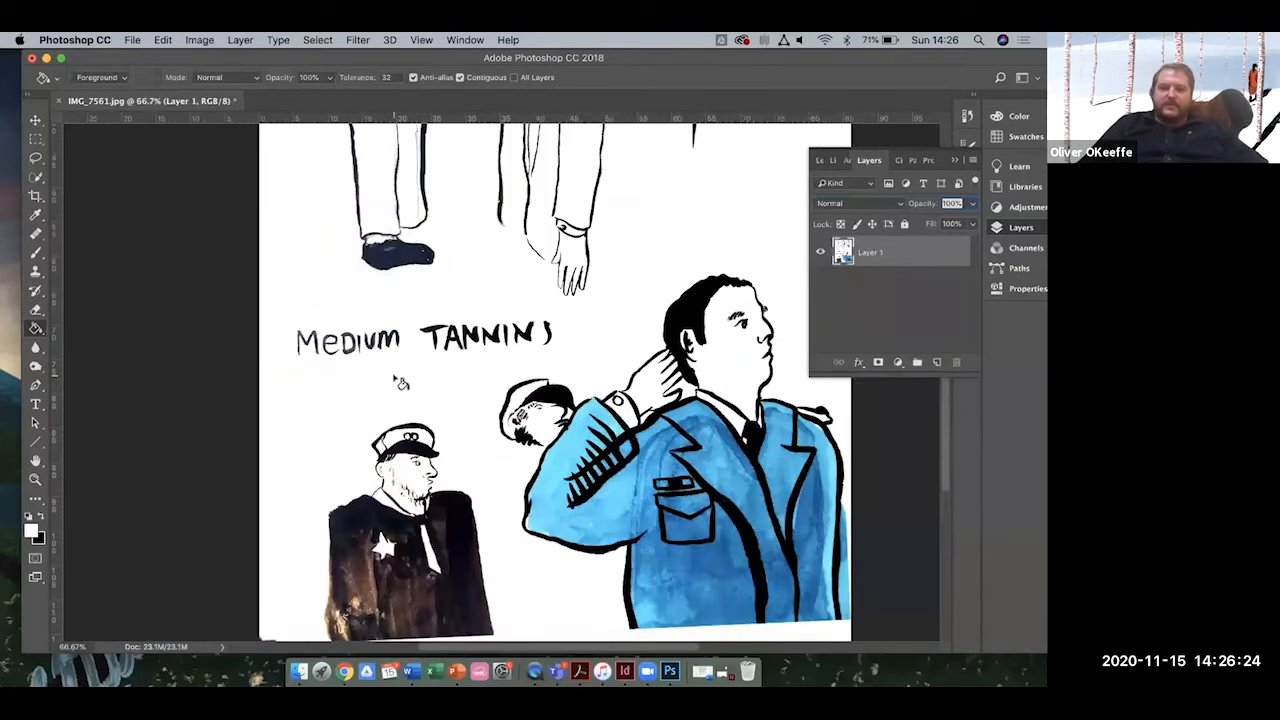
Select the dark tones of the page with Color Range, sampling the dark blue shoe at a fuzziness of 200.
key(super+minus)
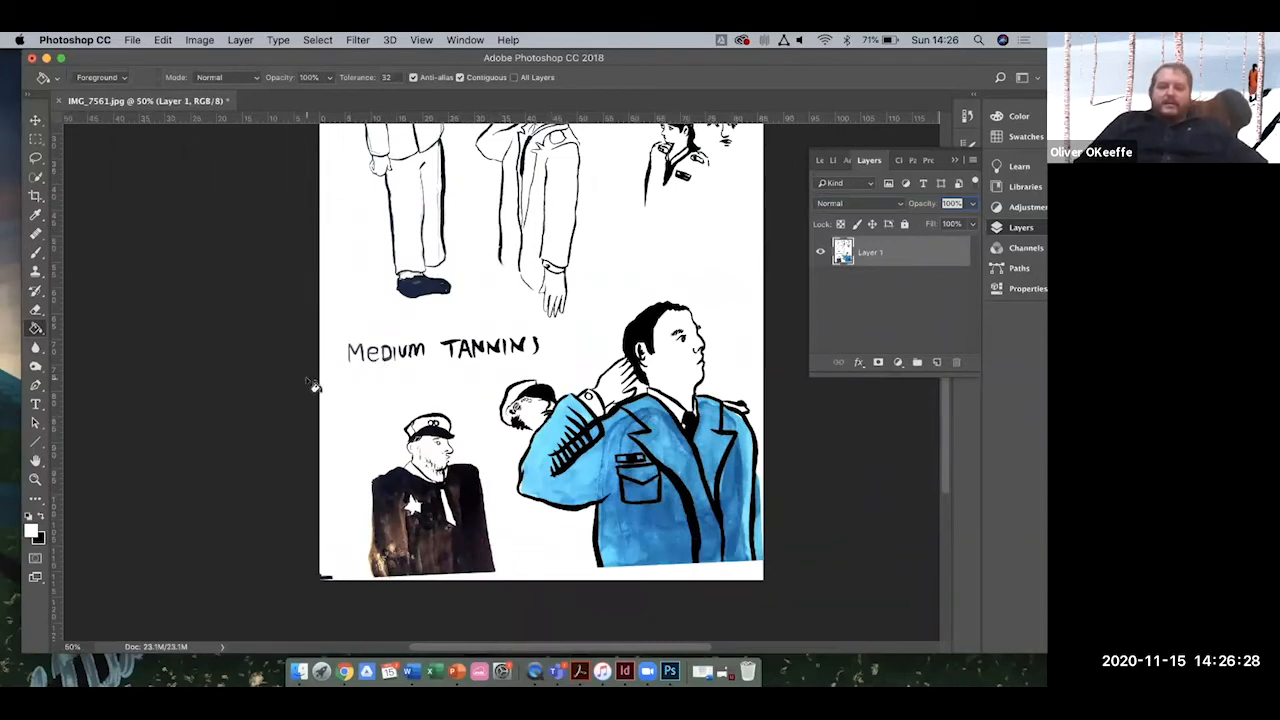
scroll(312, 385, down, 2)
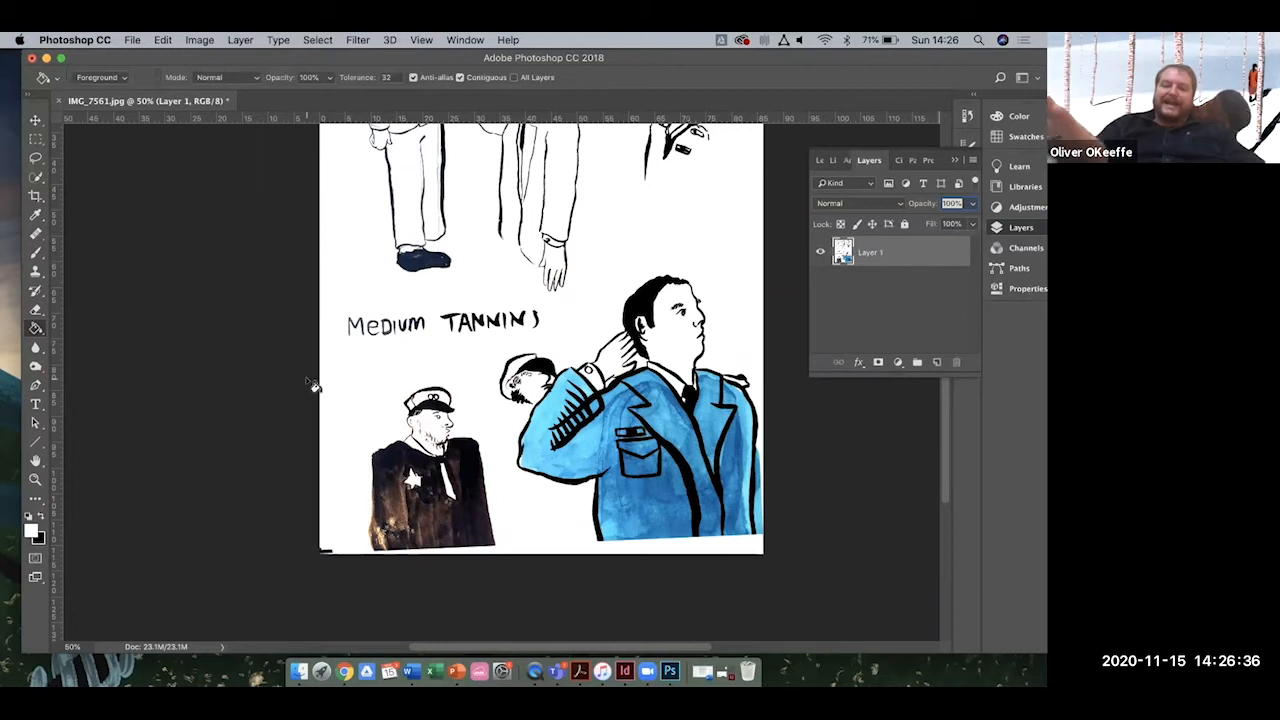
click(360, 39)
mouse_move(333, 41)
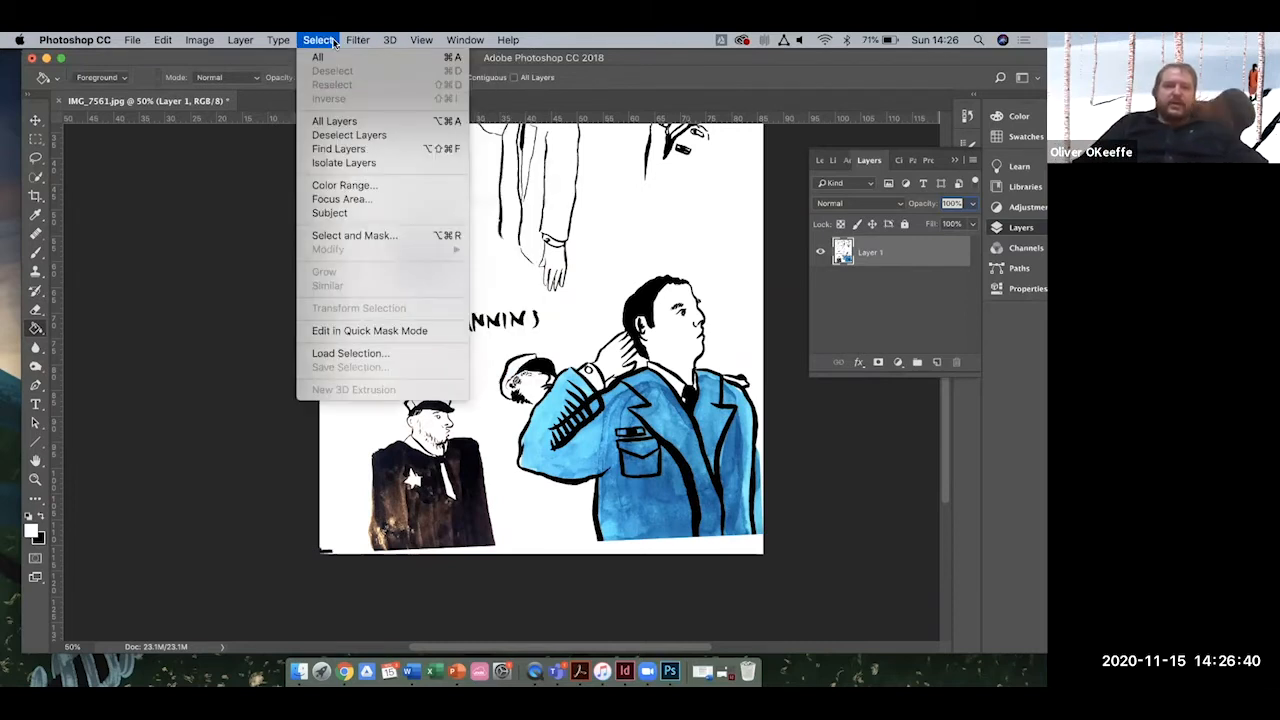
click(345, 185)
drag(478, 117, 131, 59)
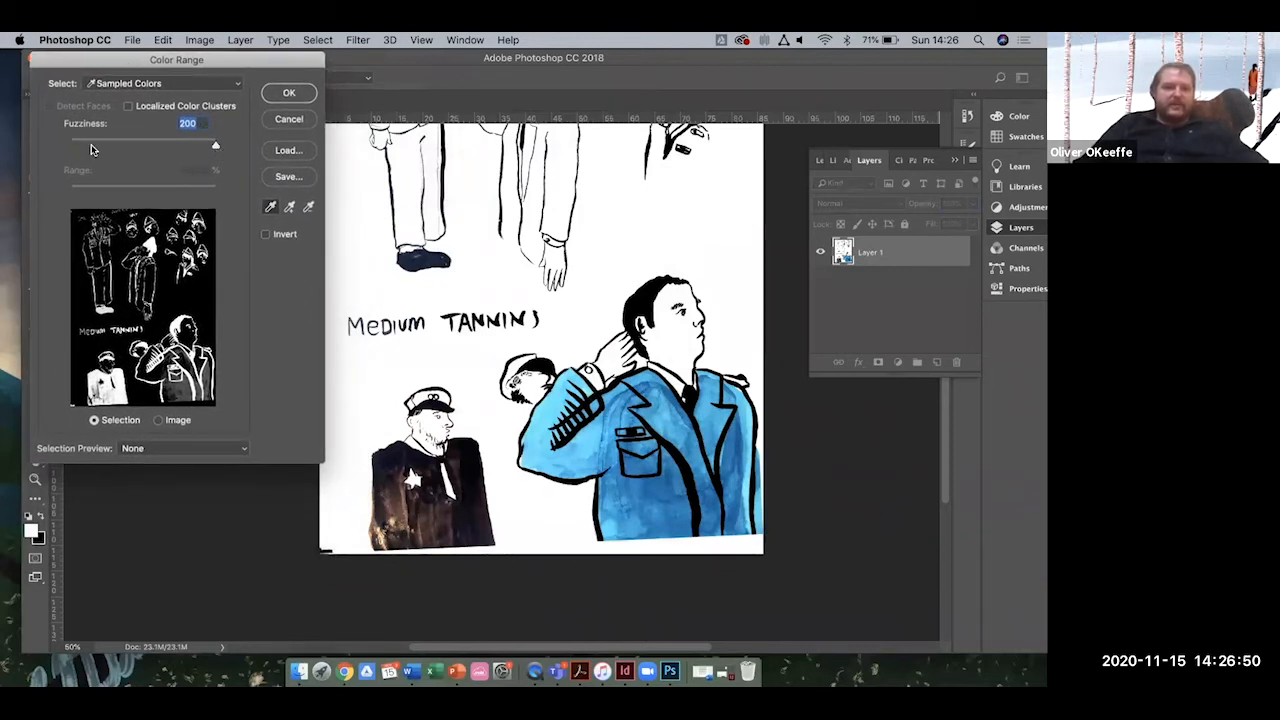
mouse_move(215, 148)
mouse_down()
mouse_move(80, 143)
mouse_move(228, 147)
mouse_up()
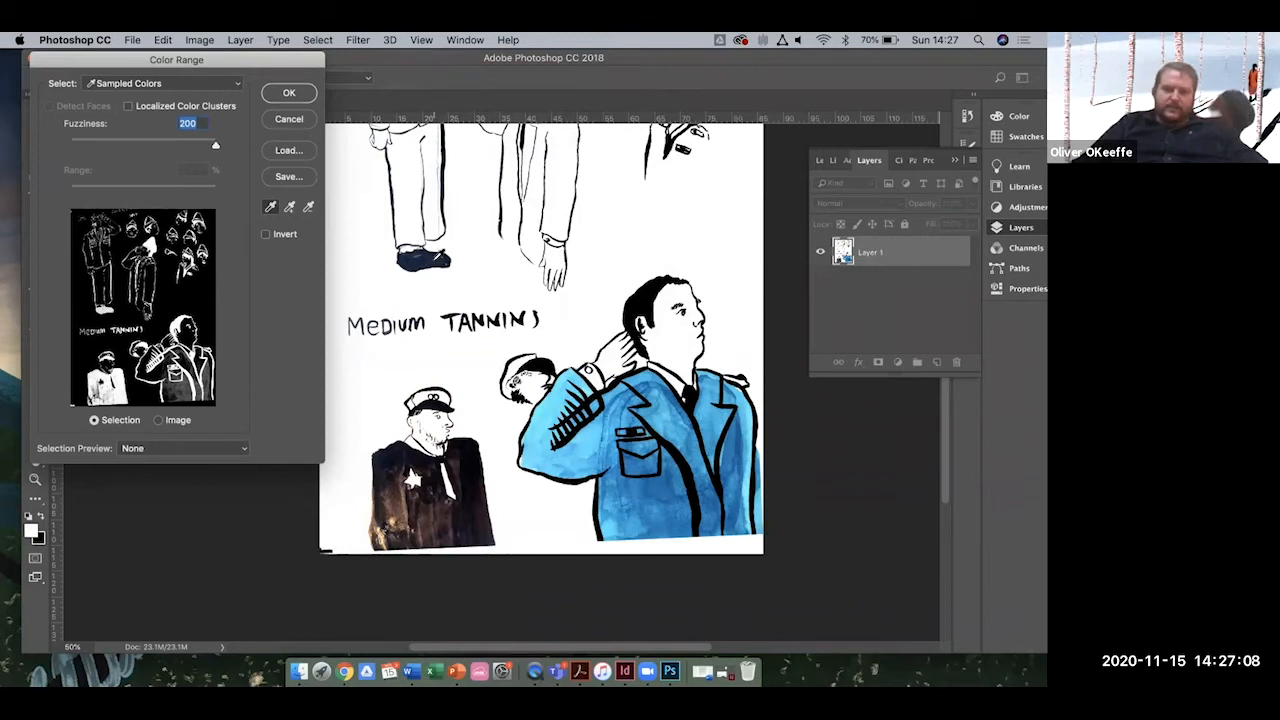
click(435, 262)
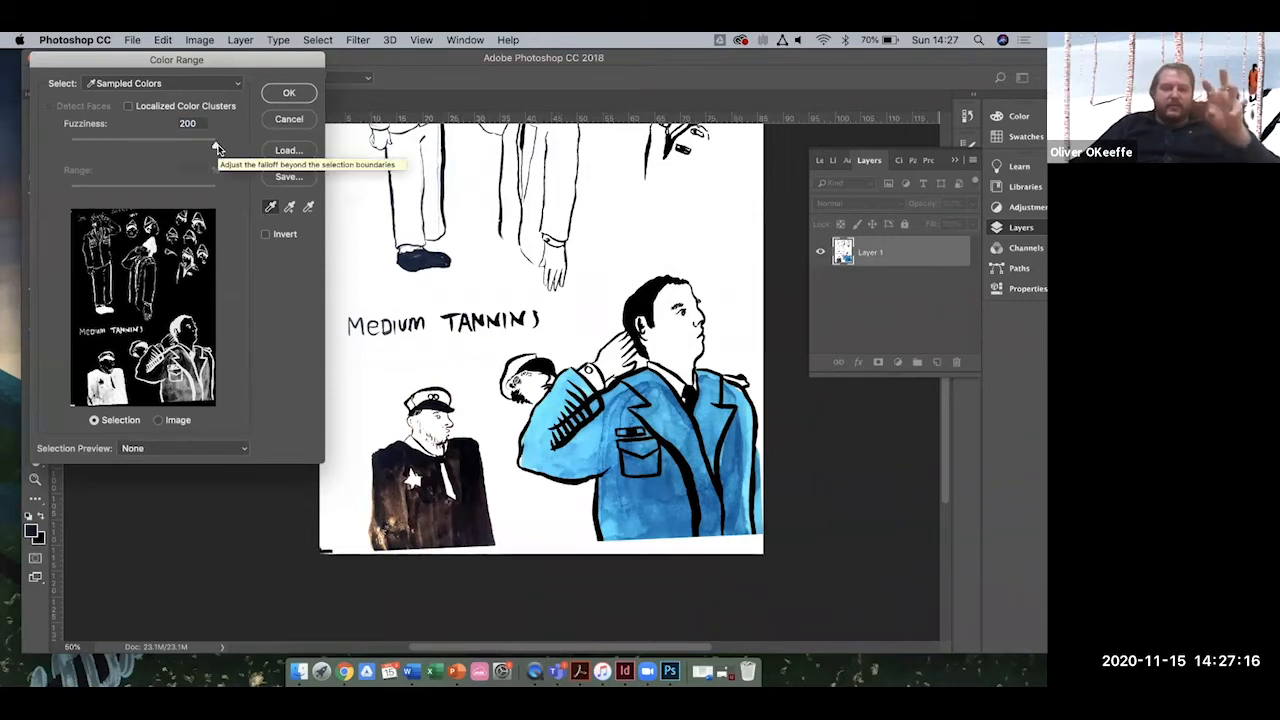
mouse_move(216, 146)
mouse_down()
mouse_move(18, 150)
mouse_move(216, 146)
mouse_up()
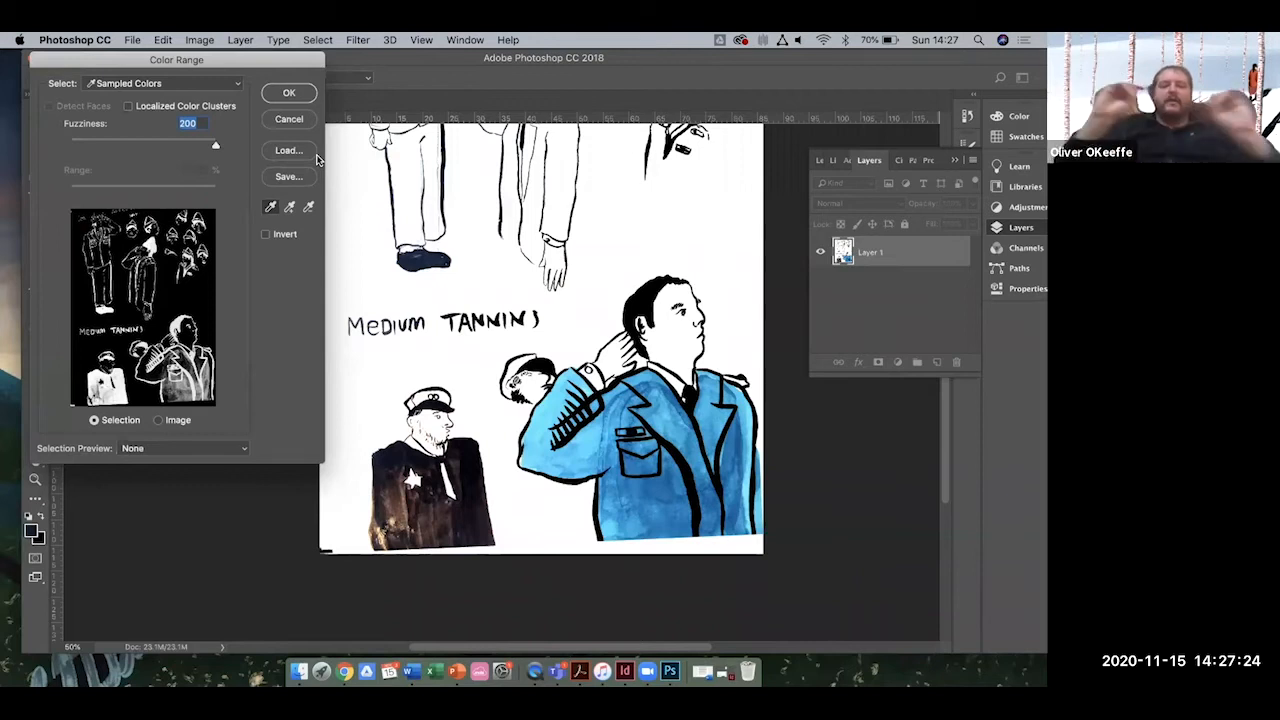
click(292, 94)
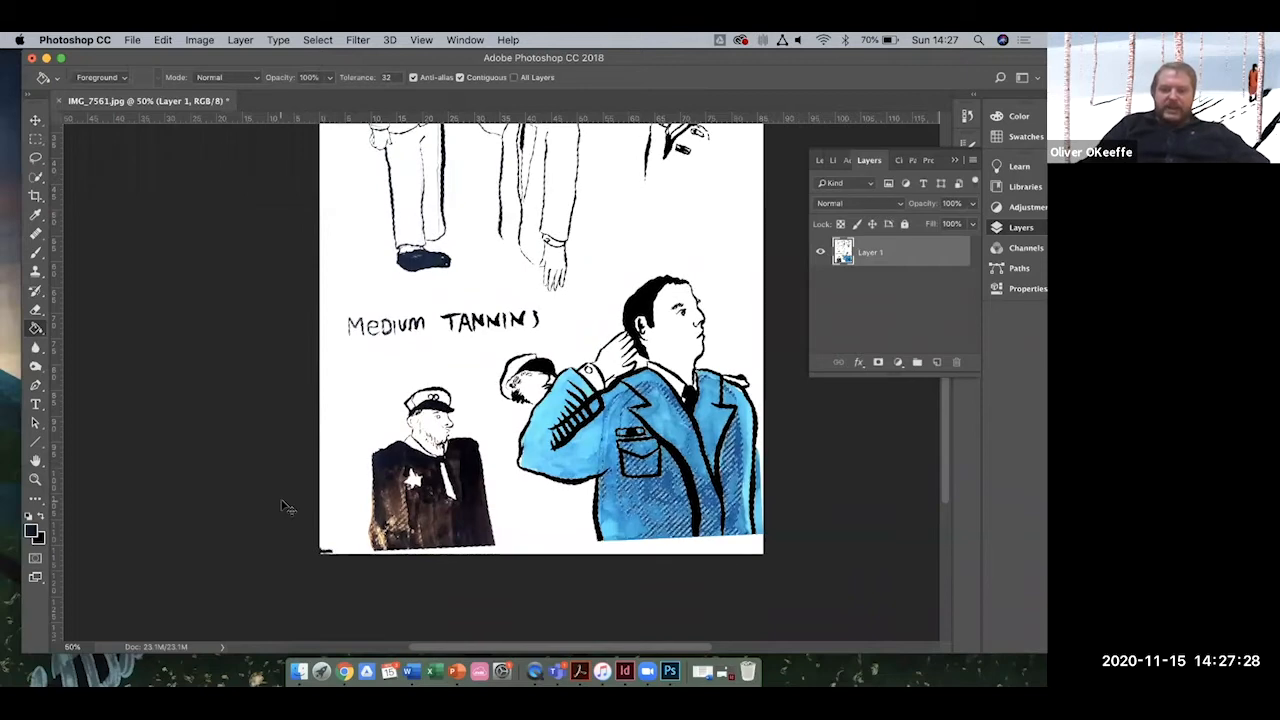
Examine how the selection covers the officer's dark coat, the capped heads, the lettering and the blue jacket.
scroll(283, 507, up, 6)
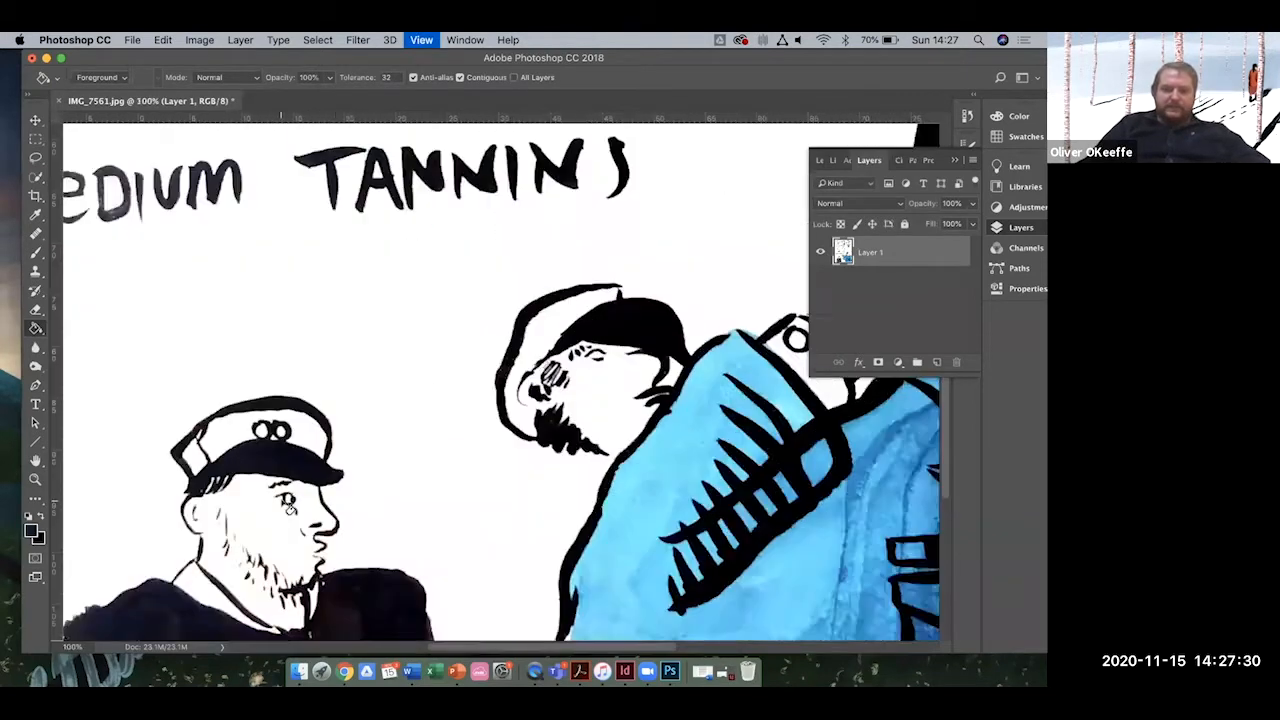
scroll(264, 527, down, 2)
scroll(264, 527, down, 6)
scroll(230, 490, left, 4)
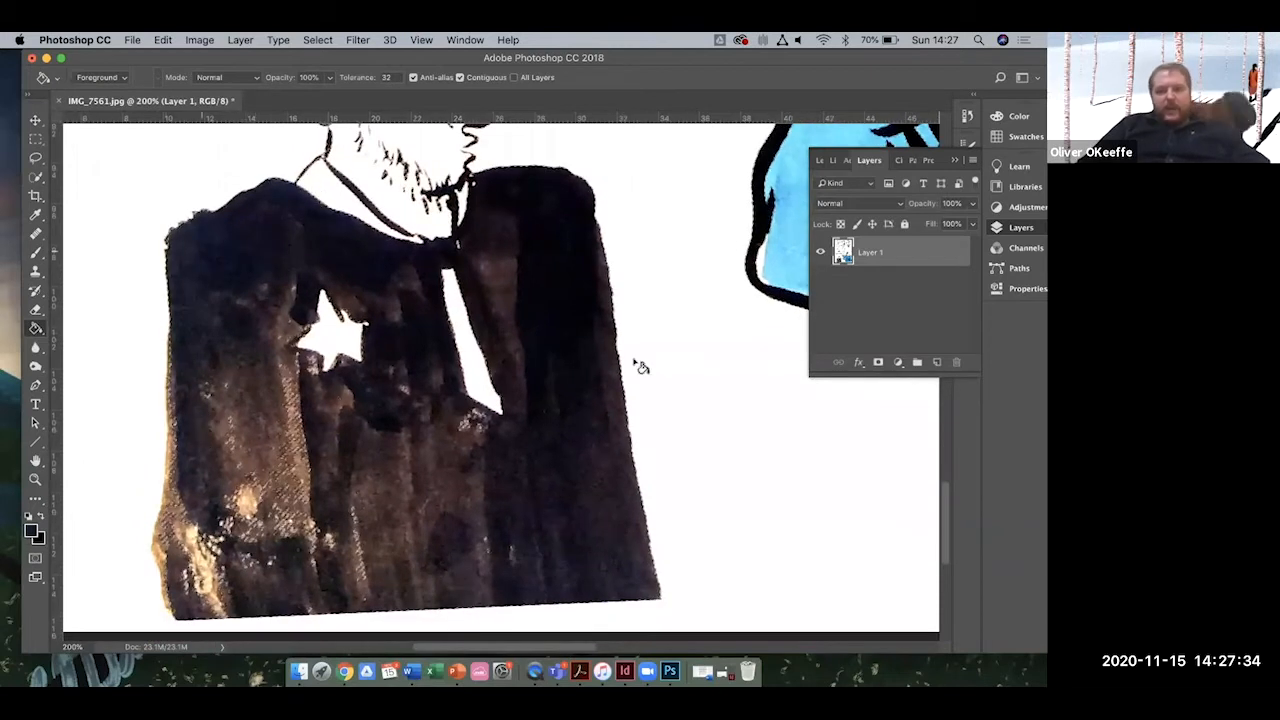
scroll(505, 388, up, 2)
scroll(505, 388, up, 10)
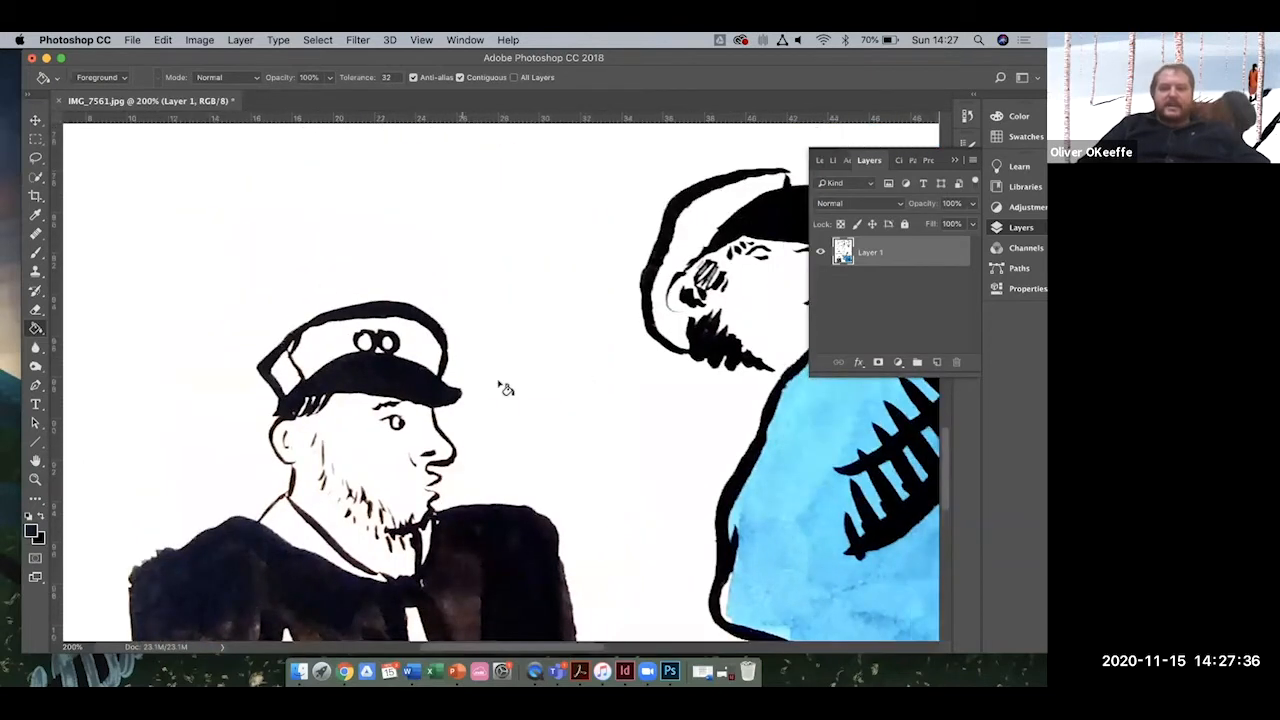
scroll(505, 388, left, 4)
scroll(505, 390, down, 8)
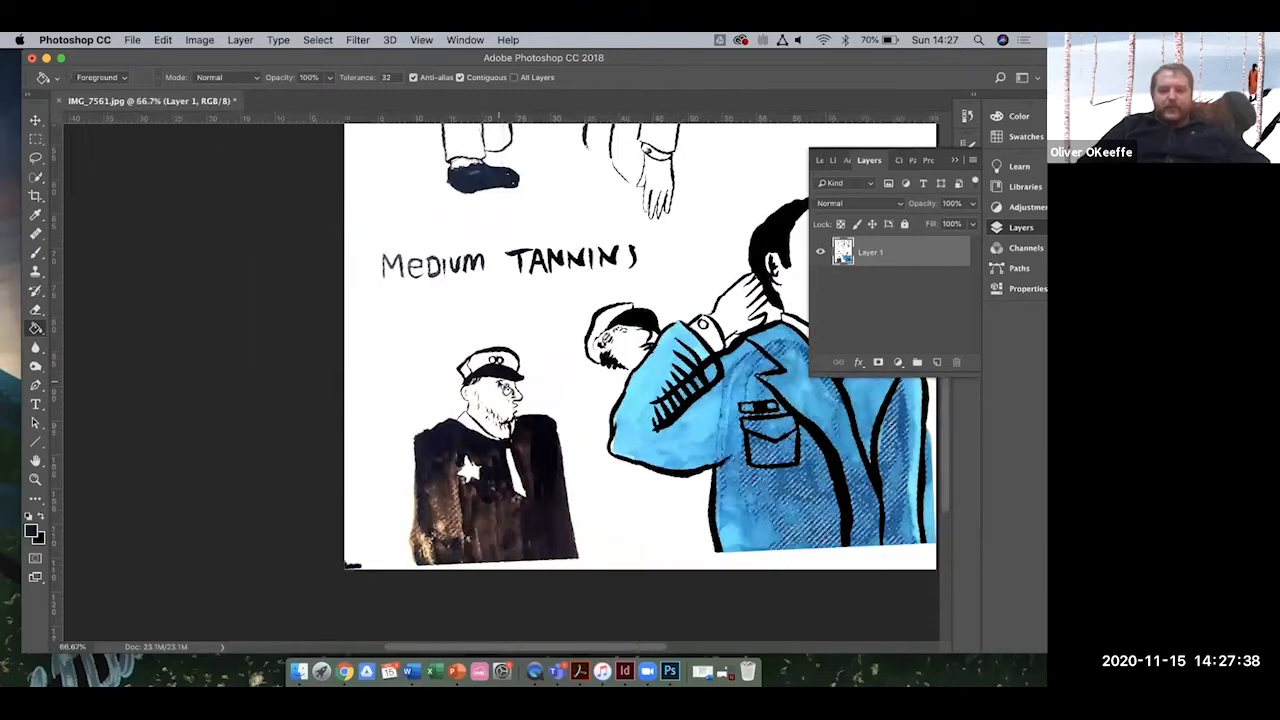
scroll(515, 350, up, 5)
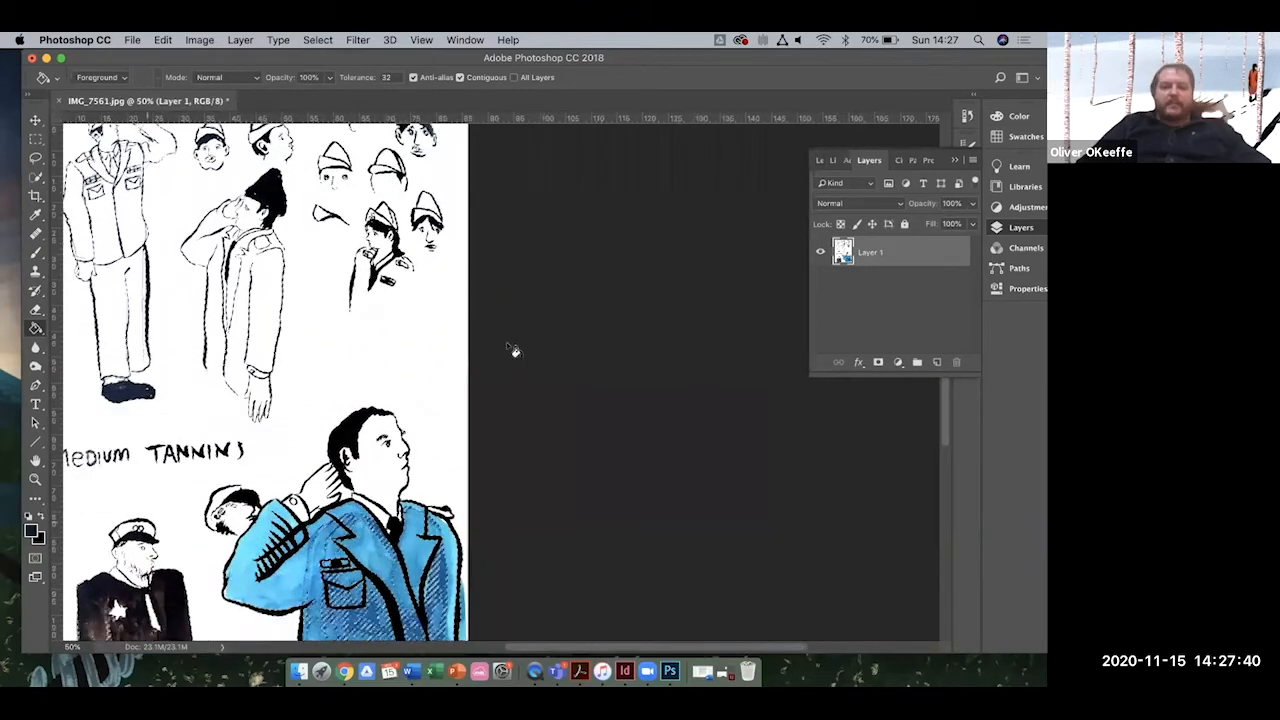
scroll(600, 380, right, 5)
scroll(600, 380, down, 1)
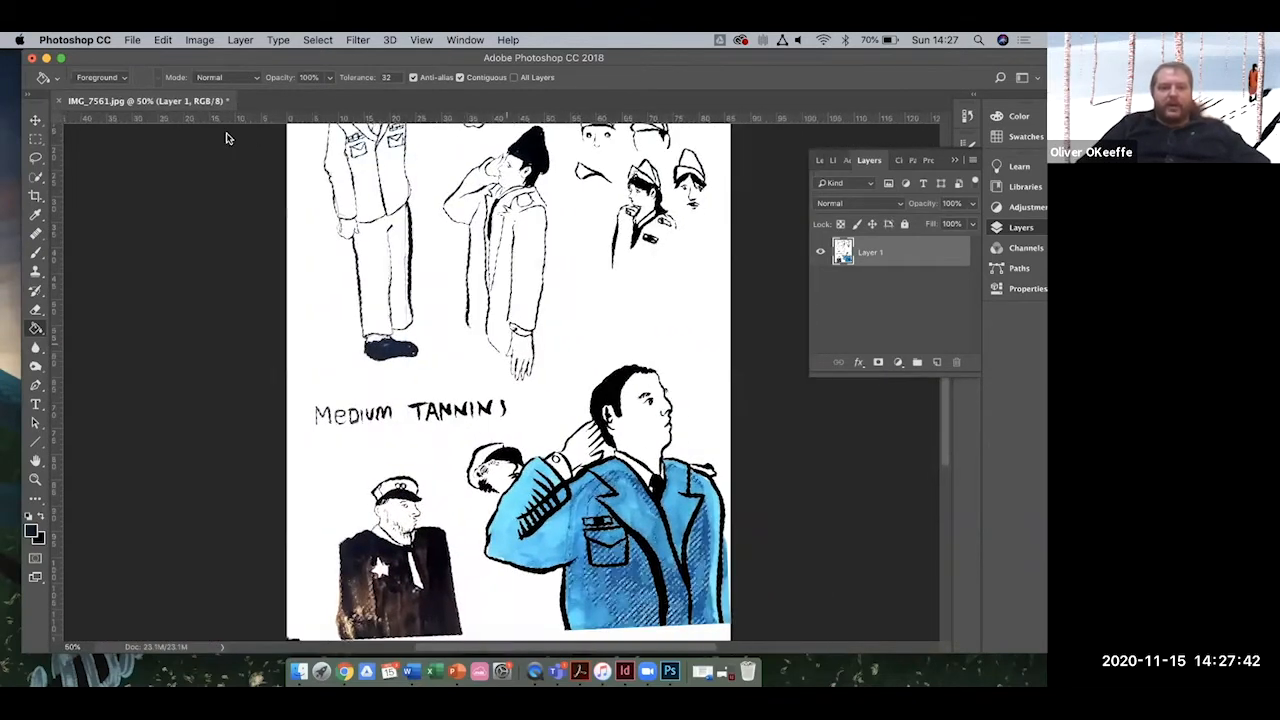
Fill the selected dark tones with black in Normal mode at 100% opacity.
click(165, 41)
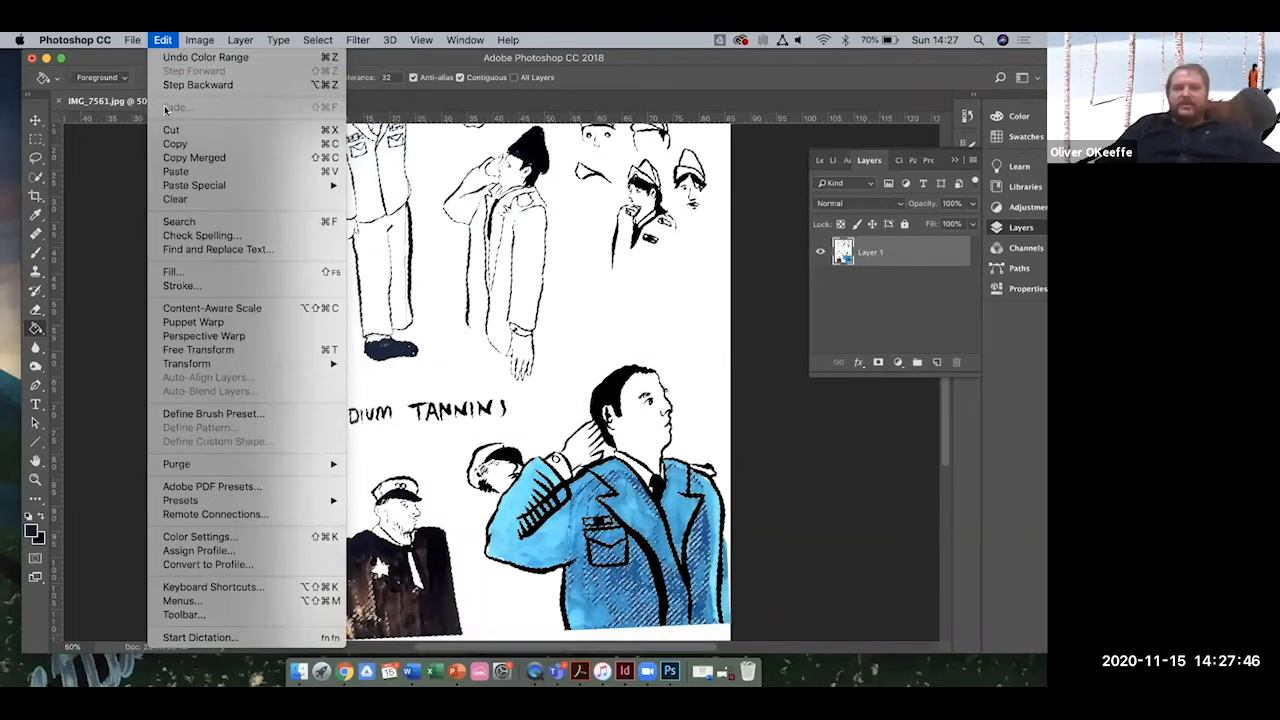
click(216, 275)
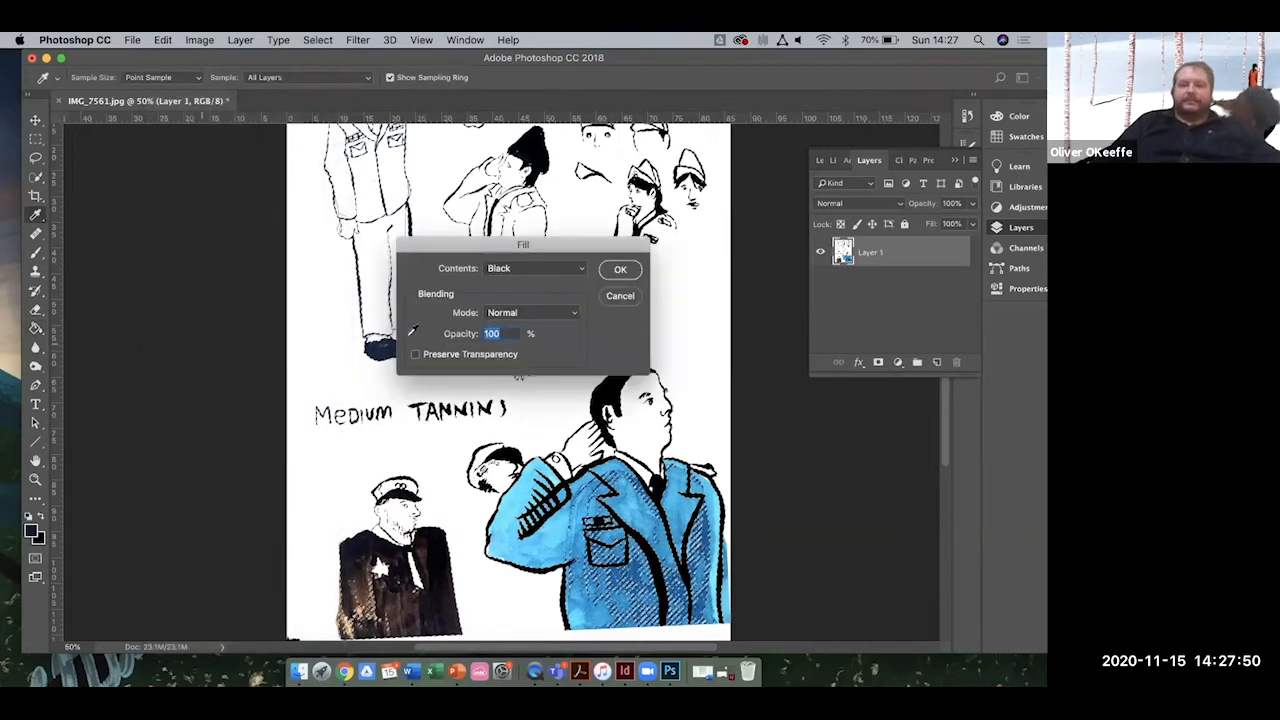
mouse_move(478, 245)
mouse_down()
mouse_move(281, 222)
mouse_move(206, 157)
mouse_move(171, 152)
mouse_up()
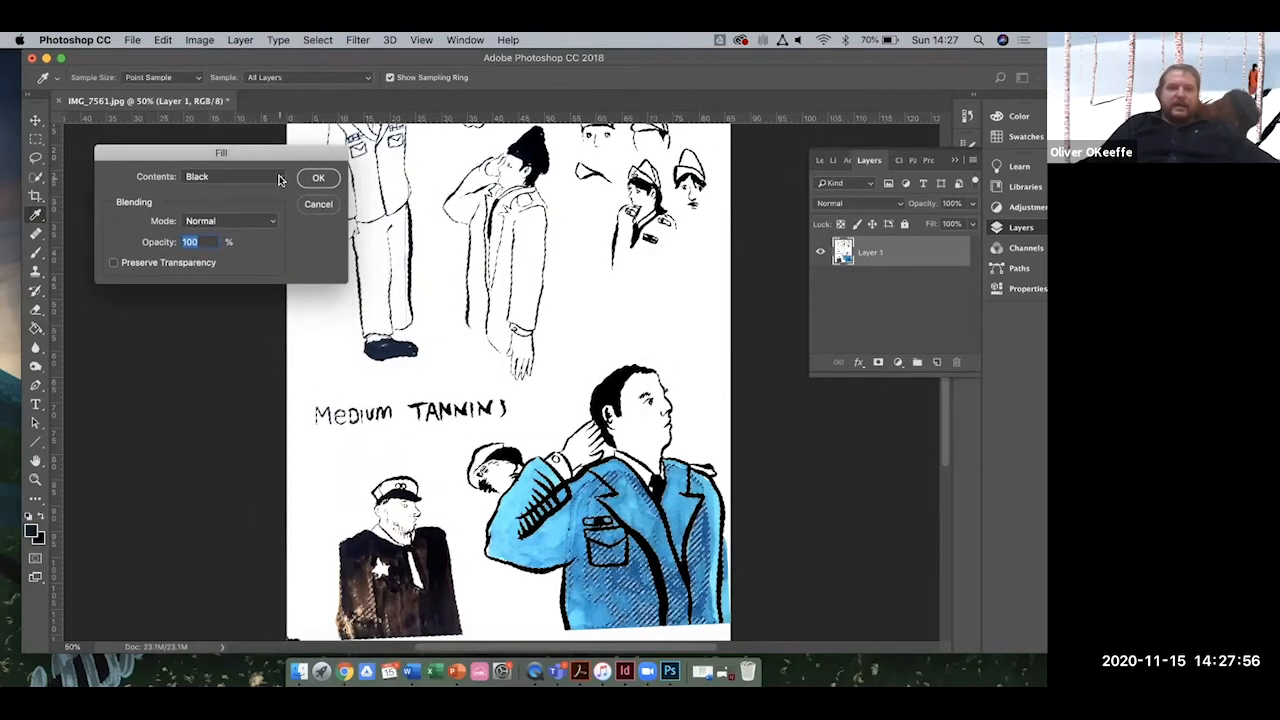
click(278, 177)
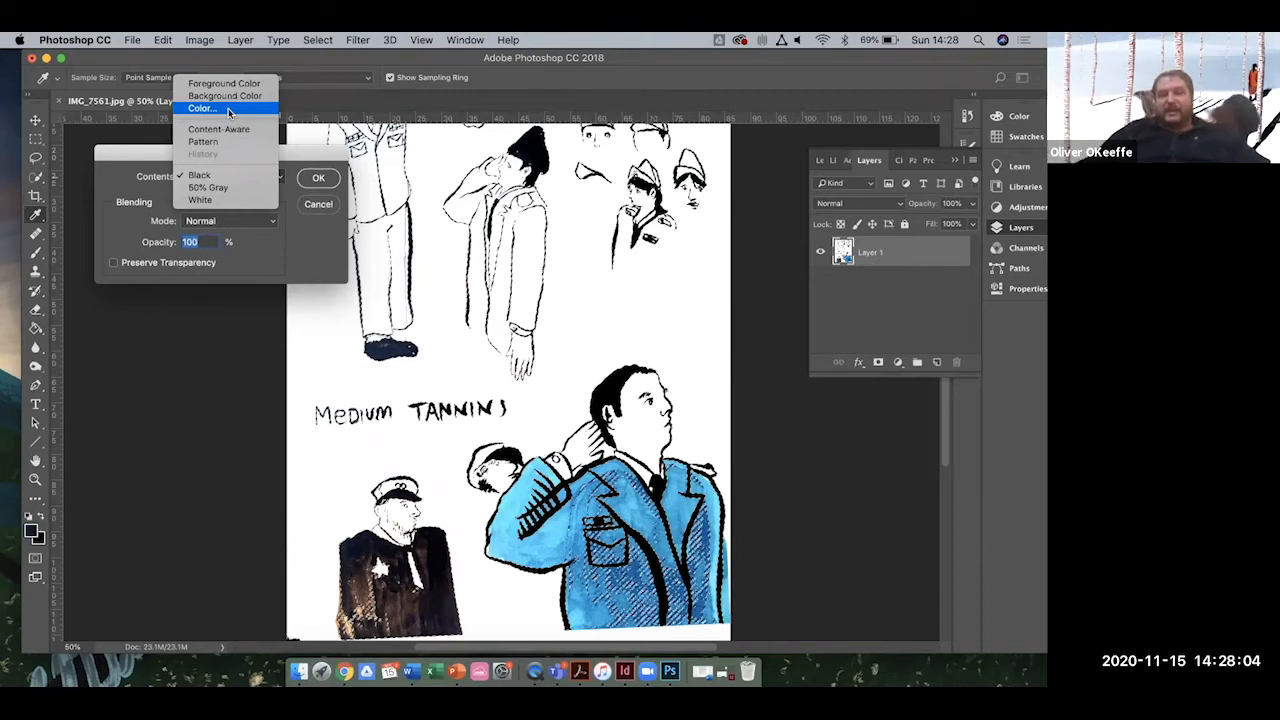
click(229, 179)
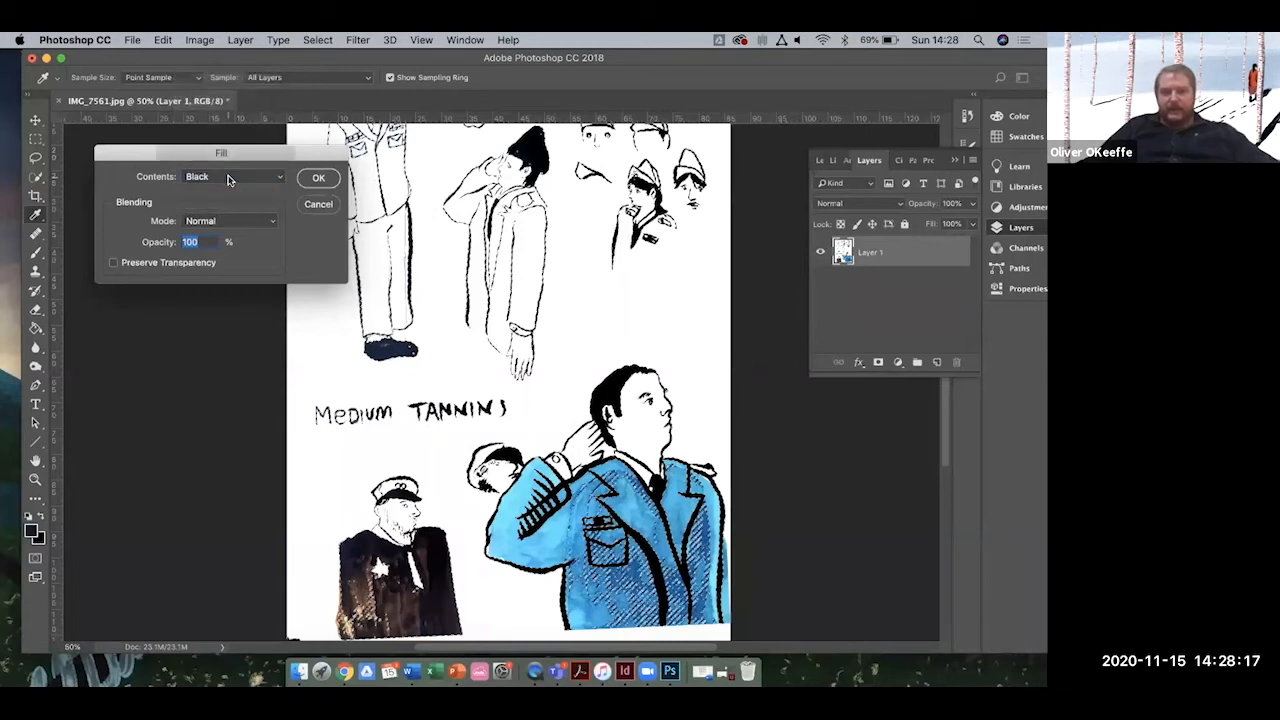
click(318, 179)
key(g)
Inspect the black fill across the blue jacket and up close on the officer's coat.
scroll(304, 367, down, 5)
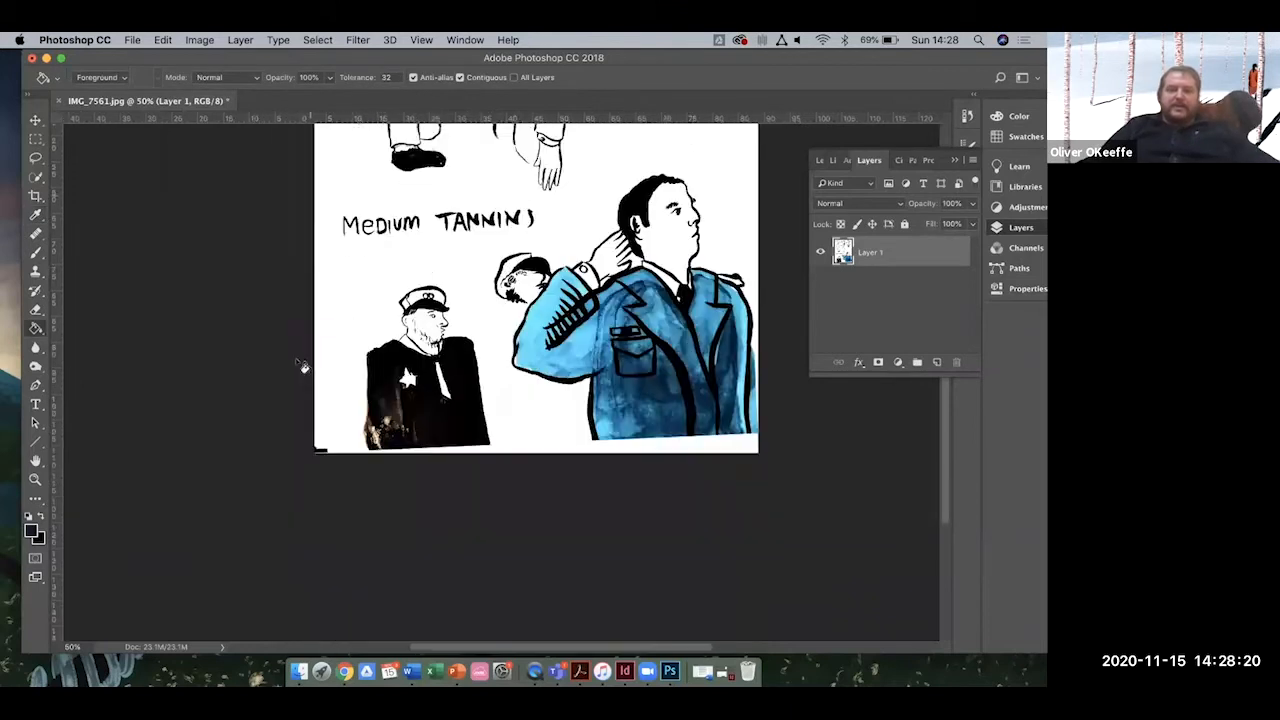
scroll(304, 367, right, 2)
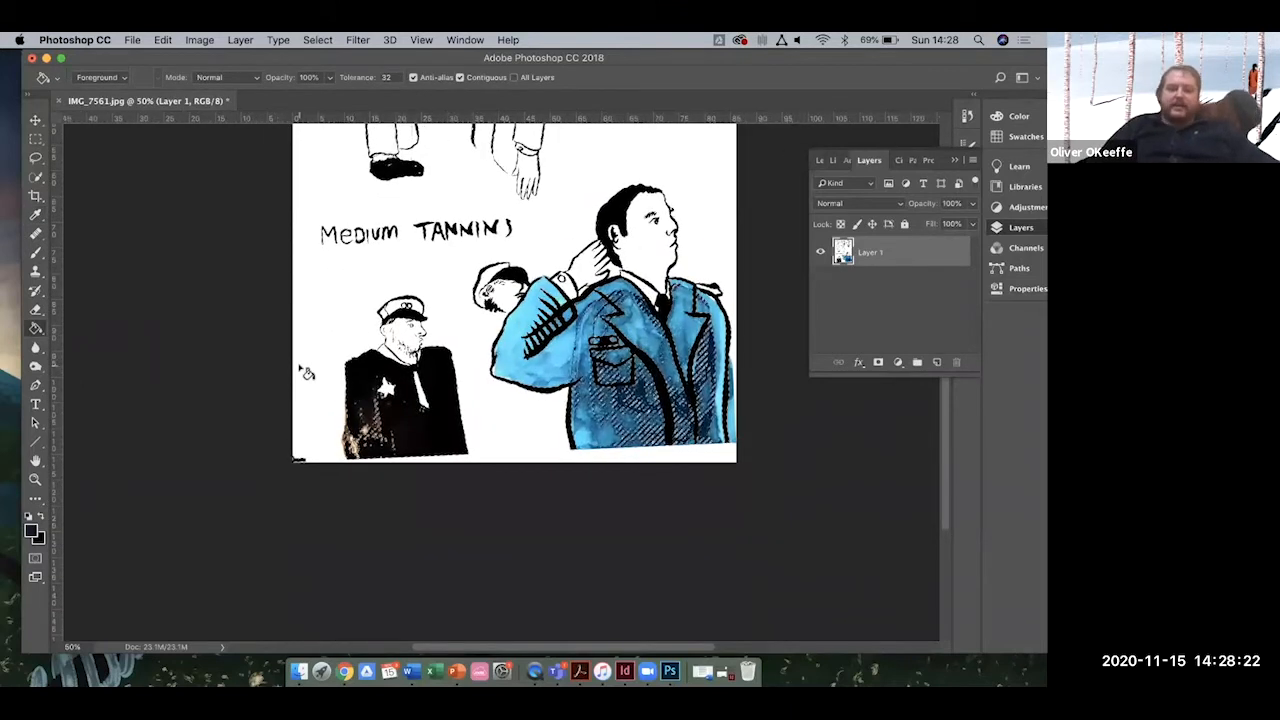
key(super+plus)
key(super+plus)
key(super+plus)
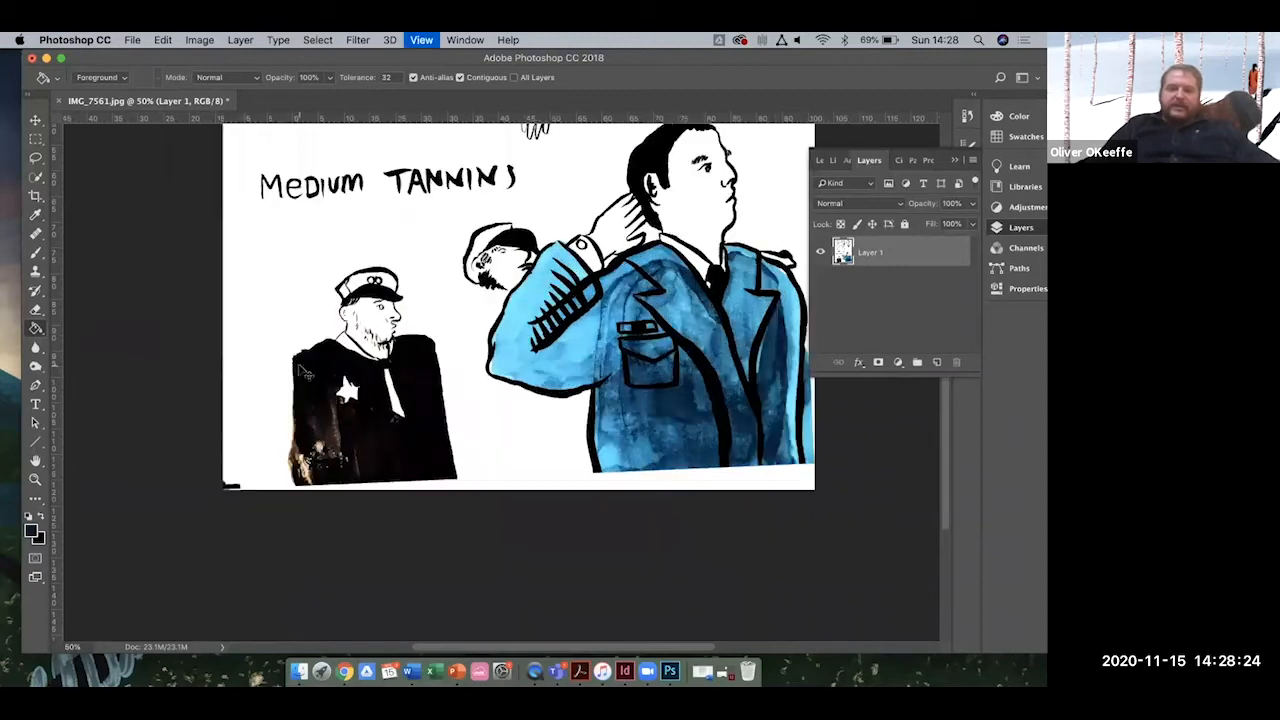
scroll(306, 372, down, 5)
scroll(306, 372, left, 8)
scroll(306, 372, up, 2)
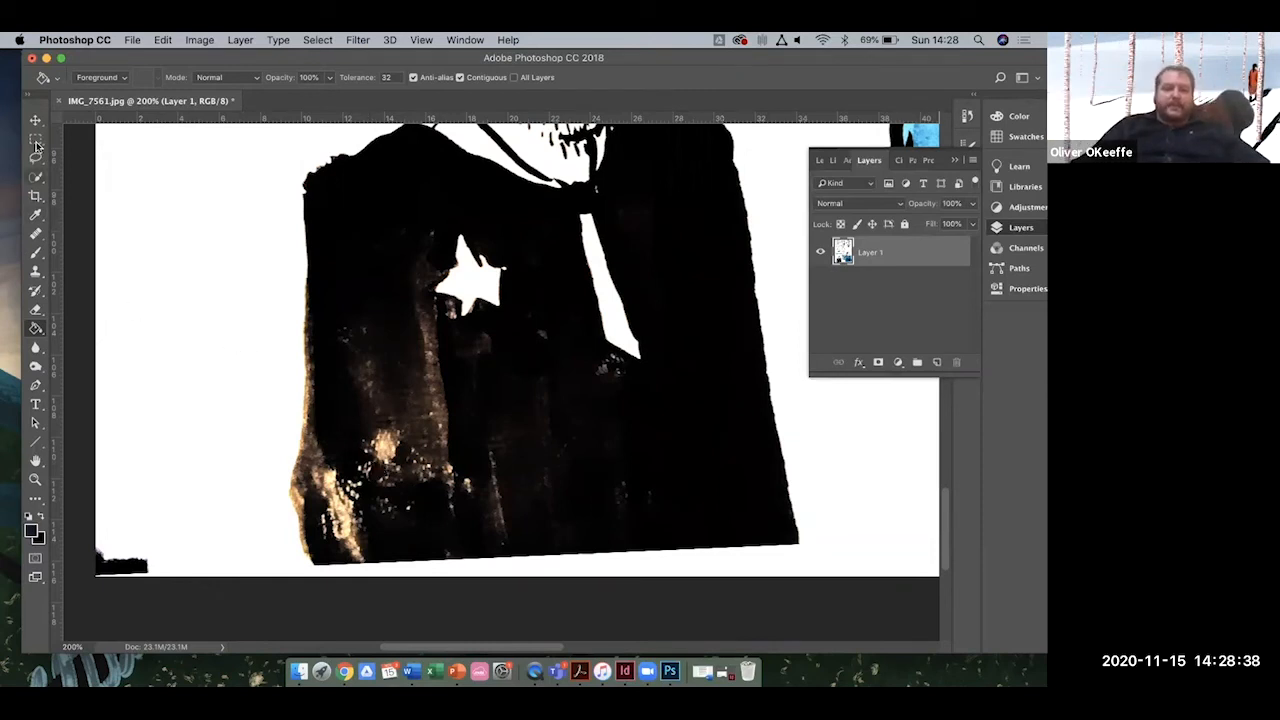
Sample the light blue of the raised sleeve with the Eyedropper, and replace it with the black of the neighbouring cap as foreground colour.
click(36, 218)
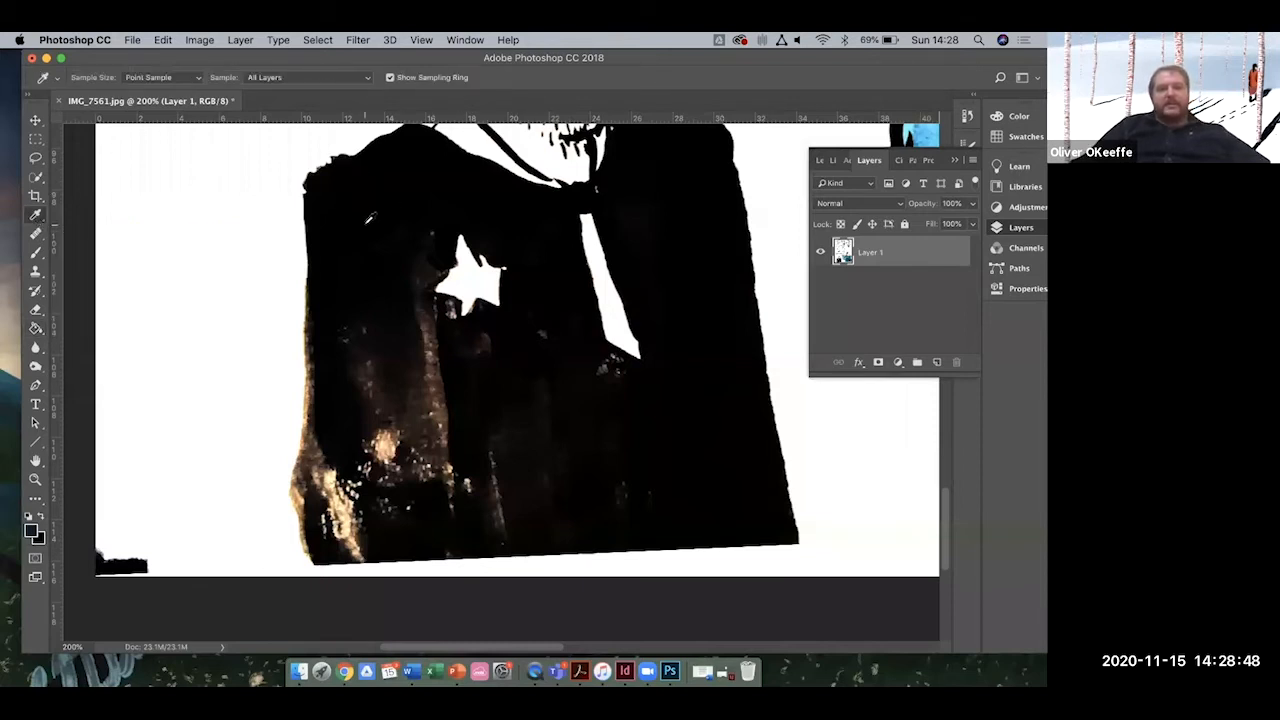
scroll(371, 288, right, 10)
scroll(371, 288, up, 5)
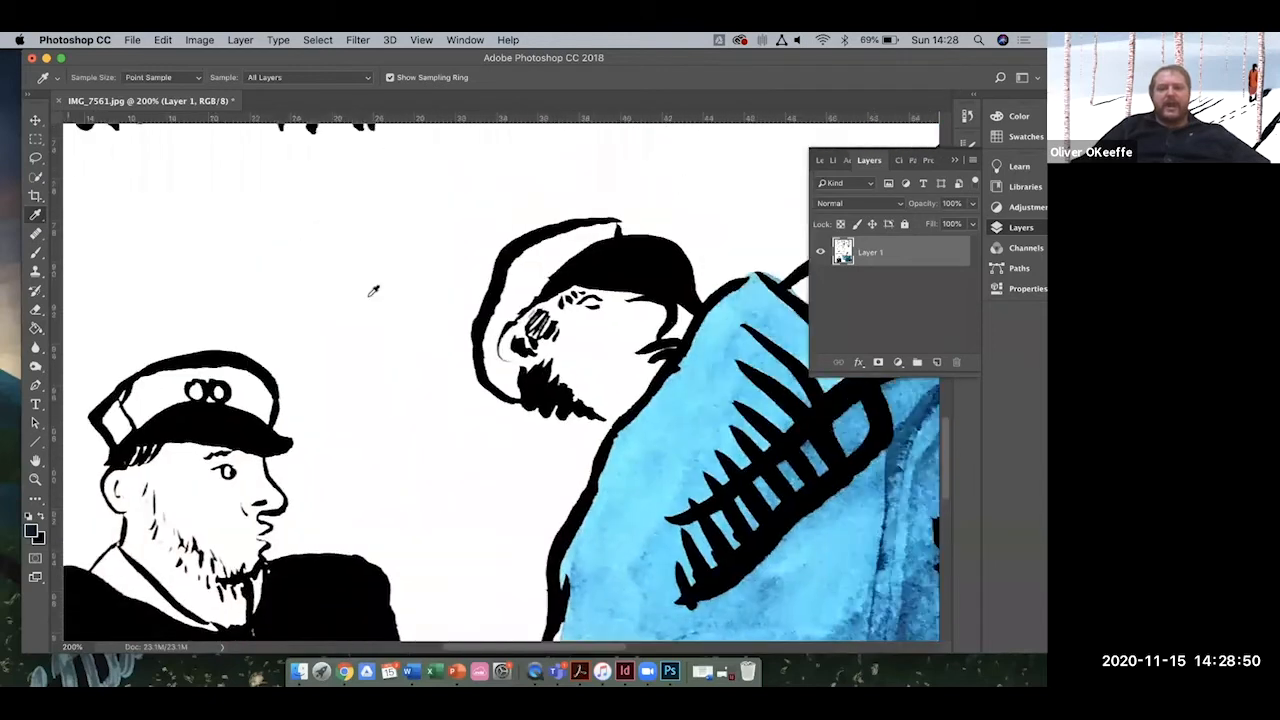
scroll(577, 288, right, 5)
scroll(577, 288, down, 3)
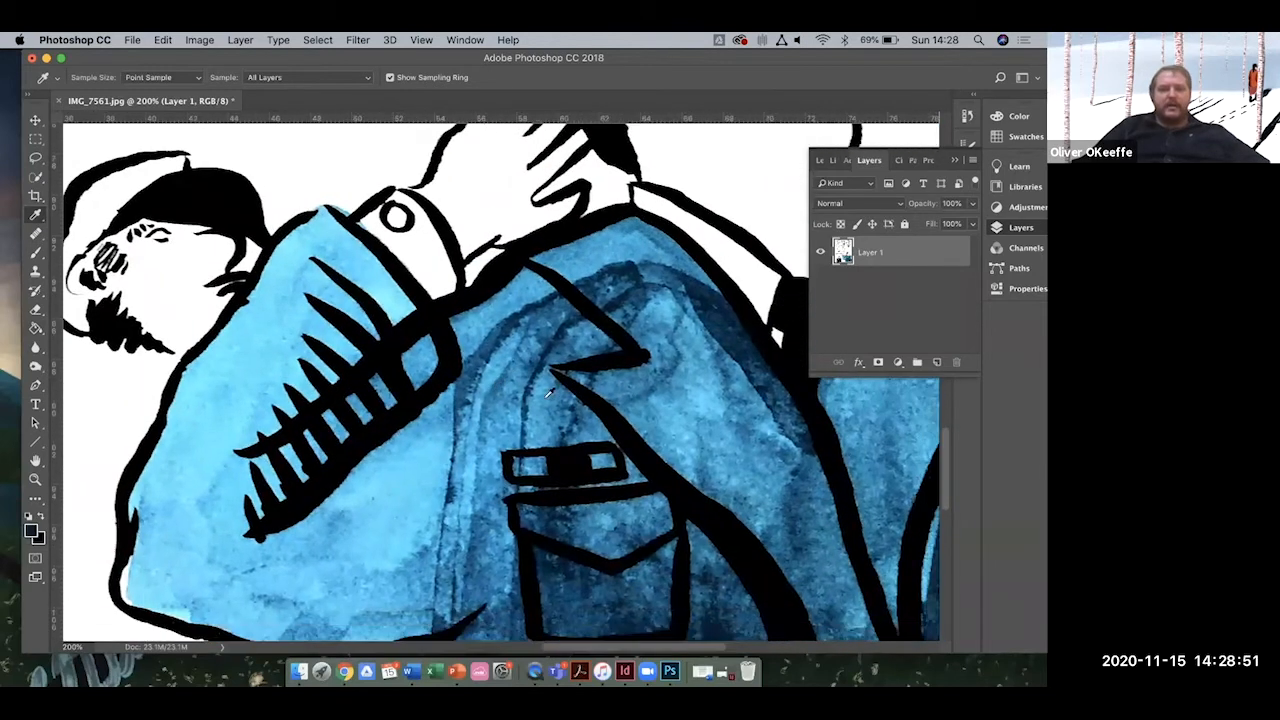
click(253, 331)
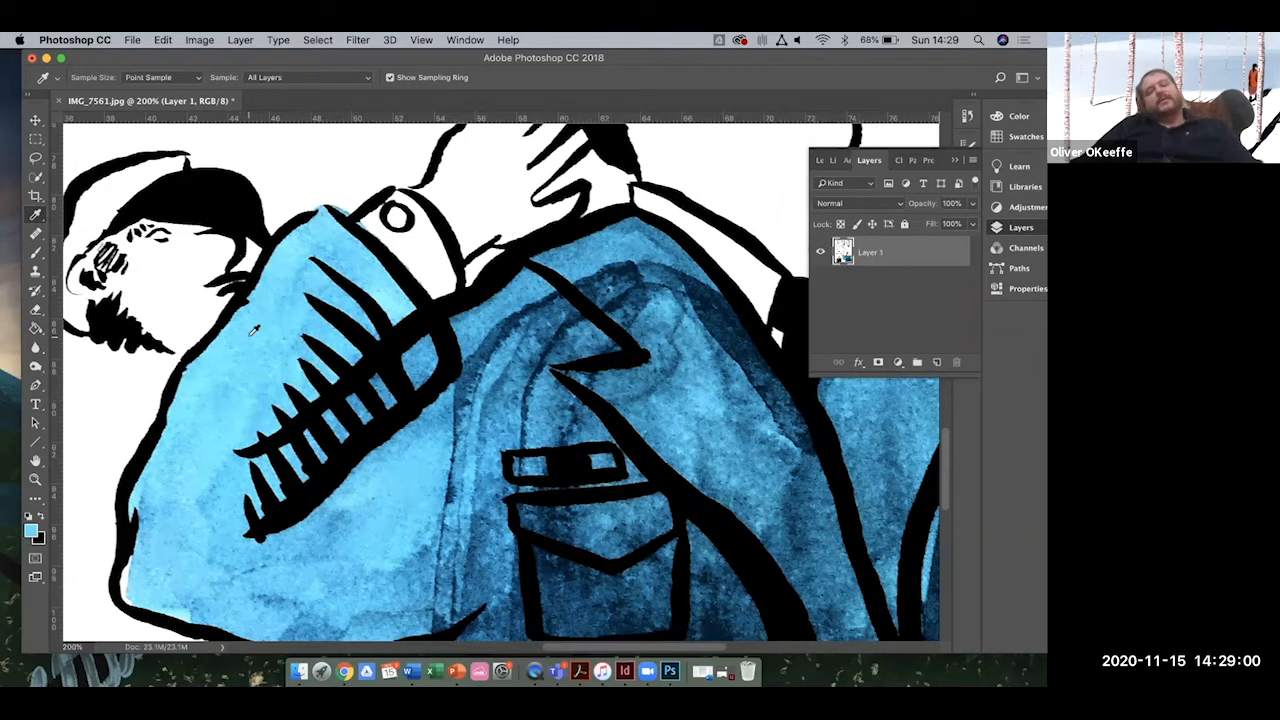
click(216, 194)
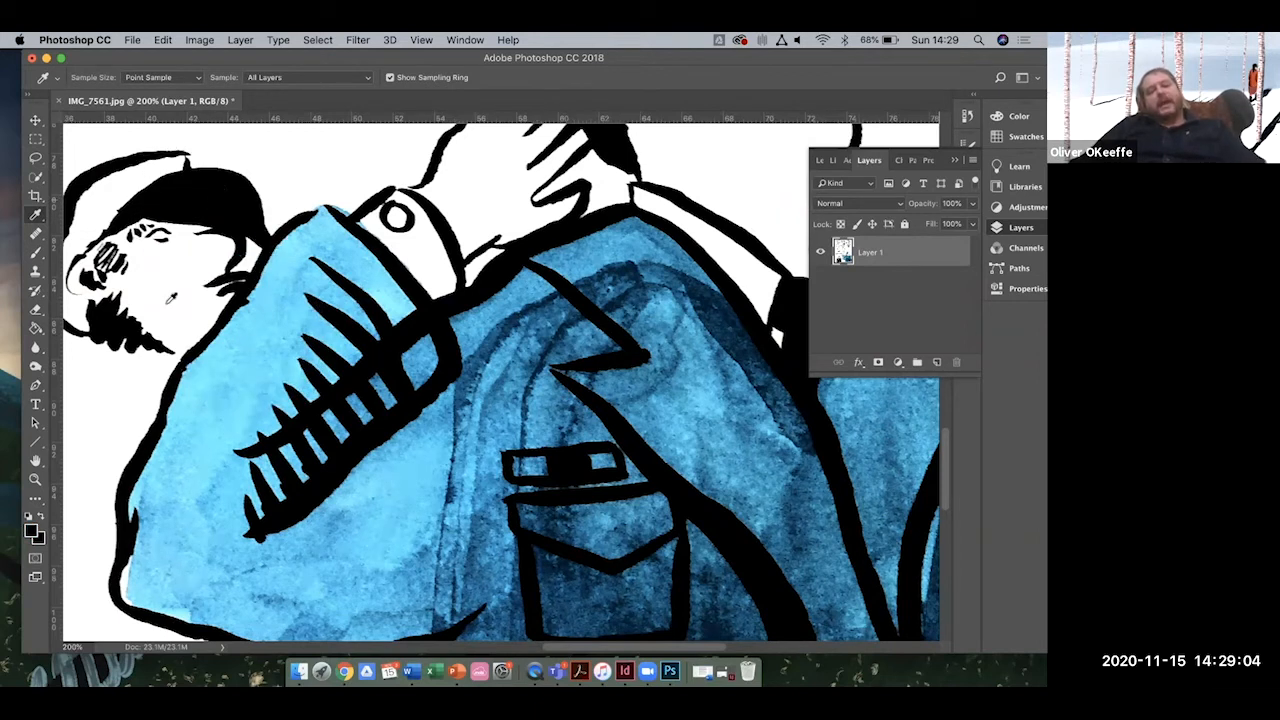
Paint black over the brown patches below the star on the officer's coat with a 20 px Hard Round brush.
scroll(171, 298, down, 5)
scroll(171, 298, left, 4)
scroll(171, 298, left, 6)
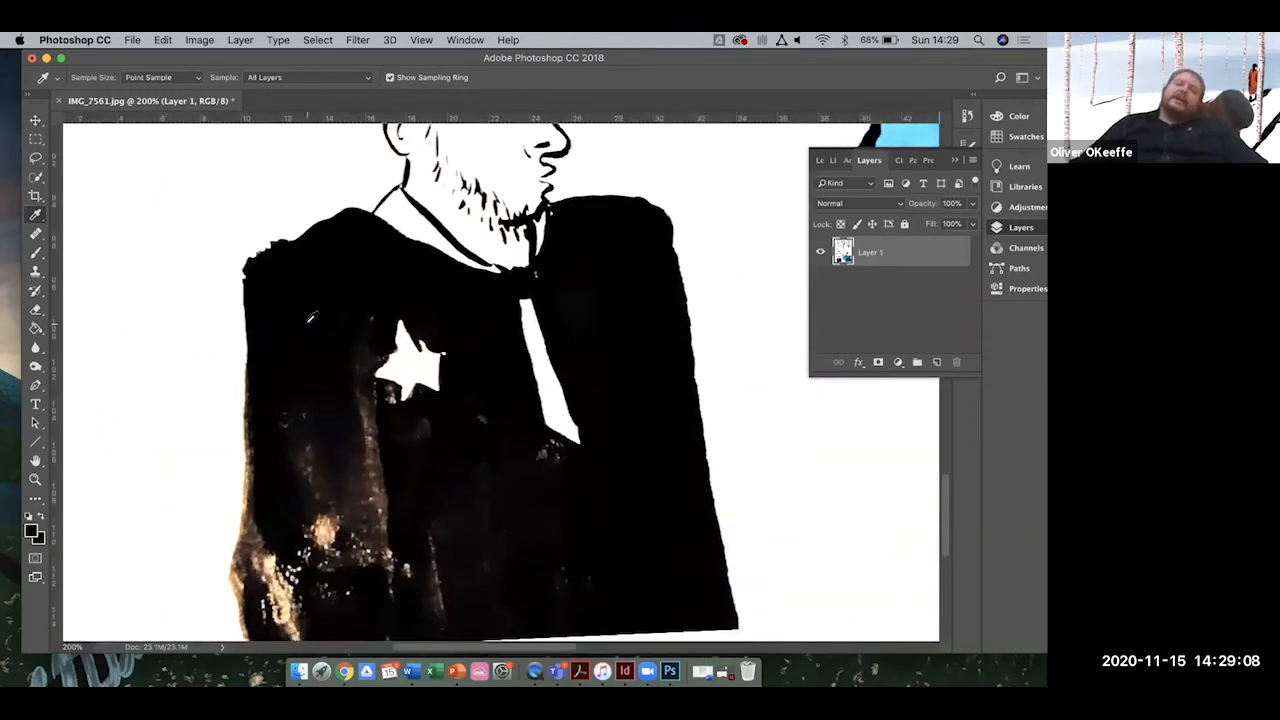
click(36, 257)
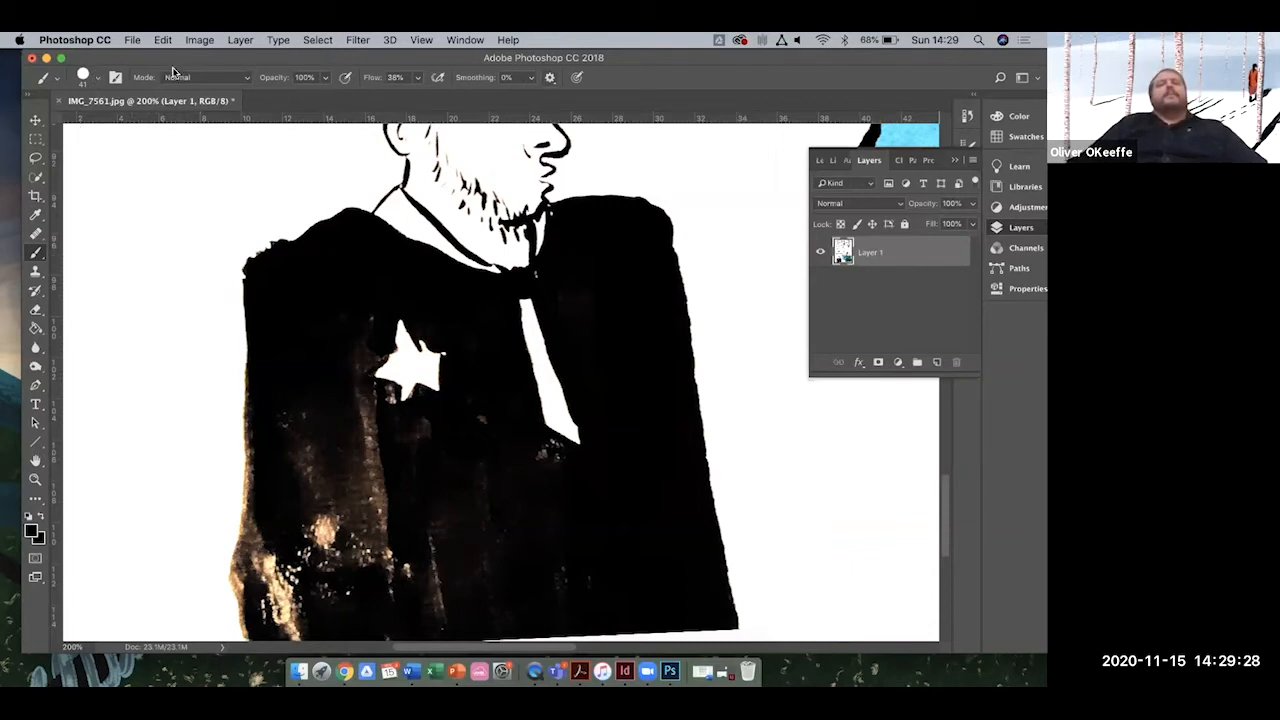
click(97, 80)
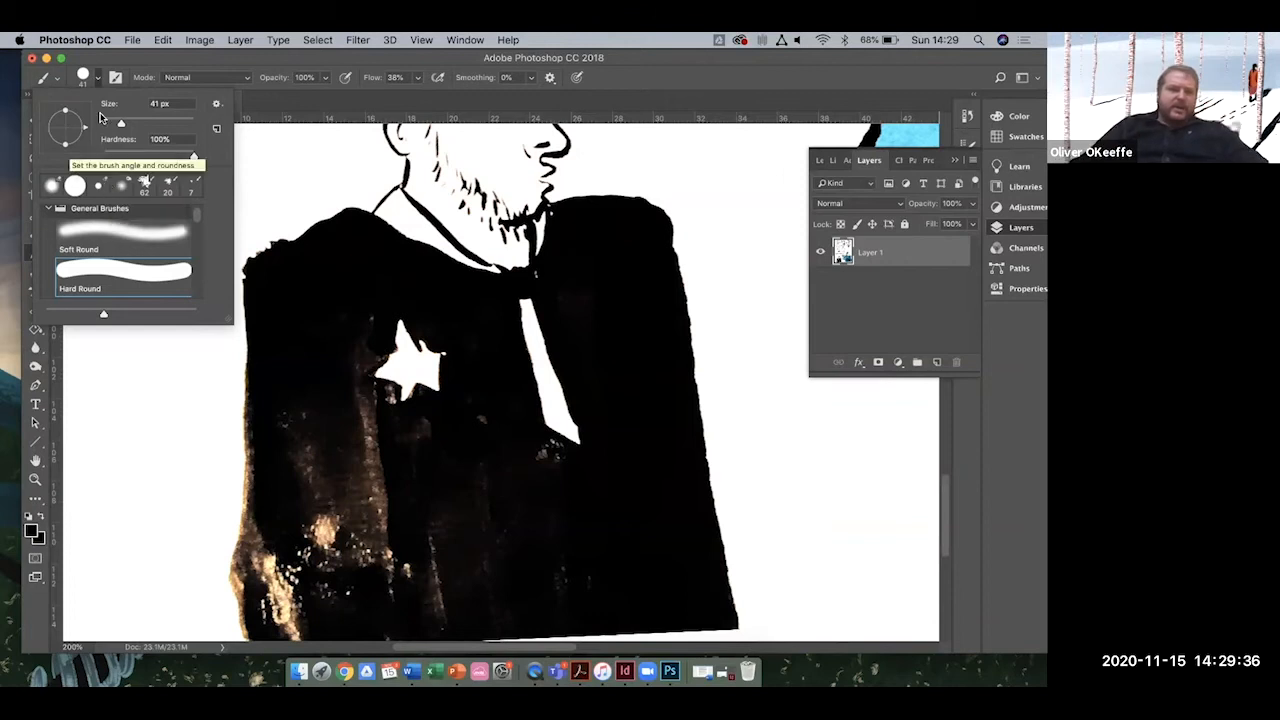
mouse_move(120, 124)
mouse_down()
mouse_move(228, 133)
mouse_move(111, 133)
mouse_up()
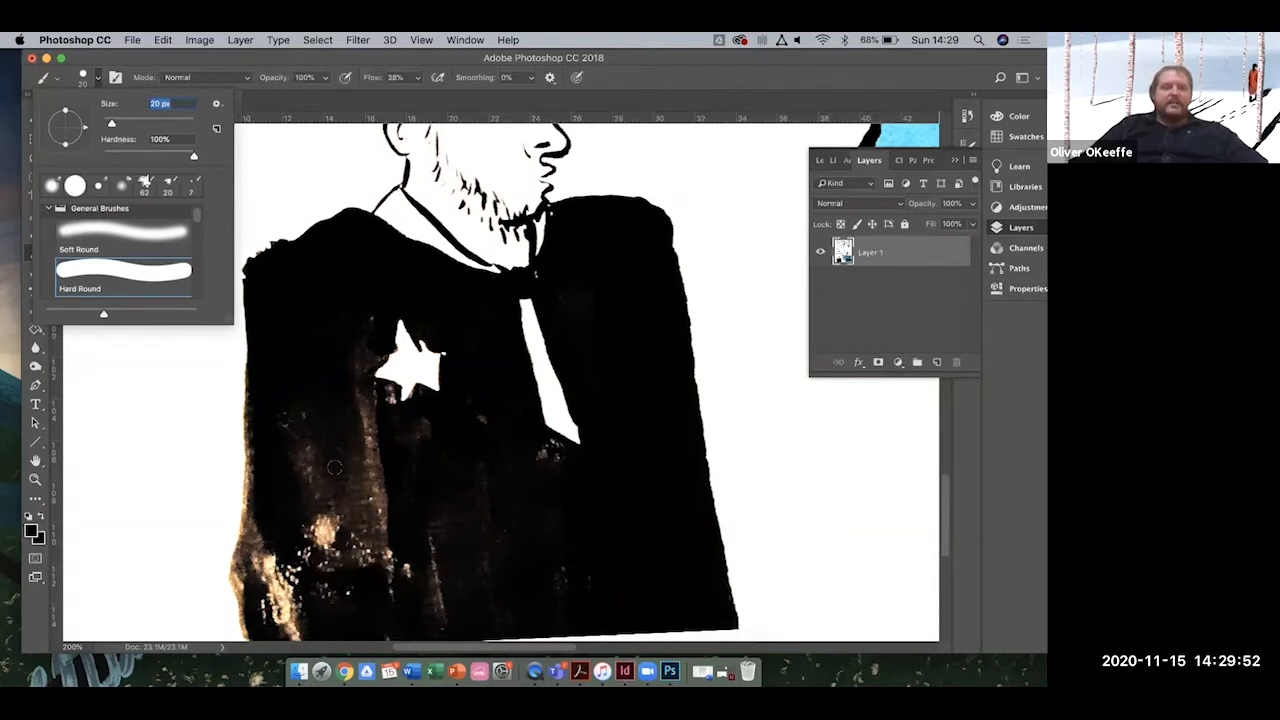
click(325, 393)
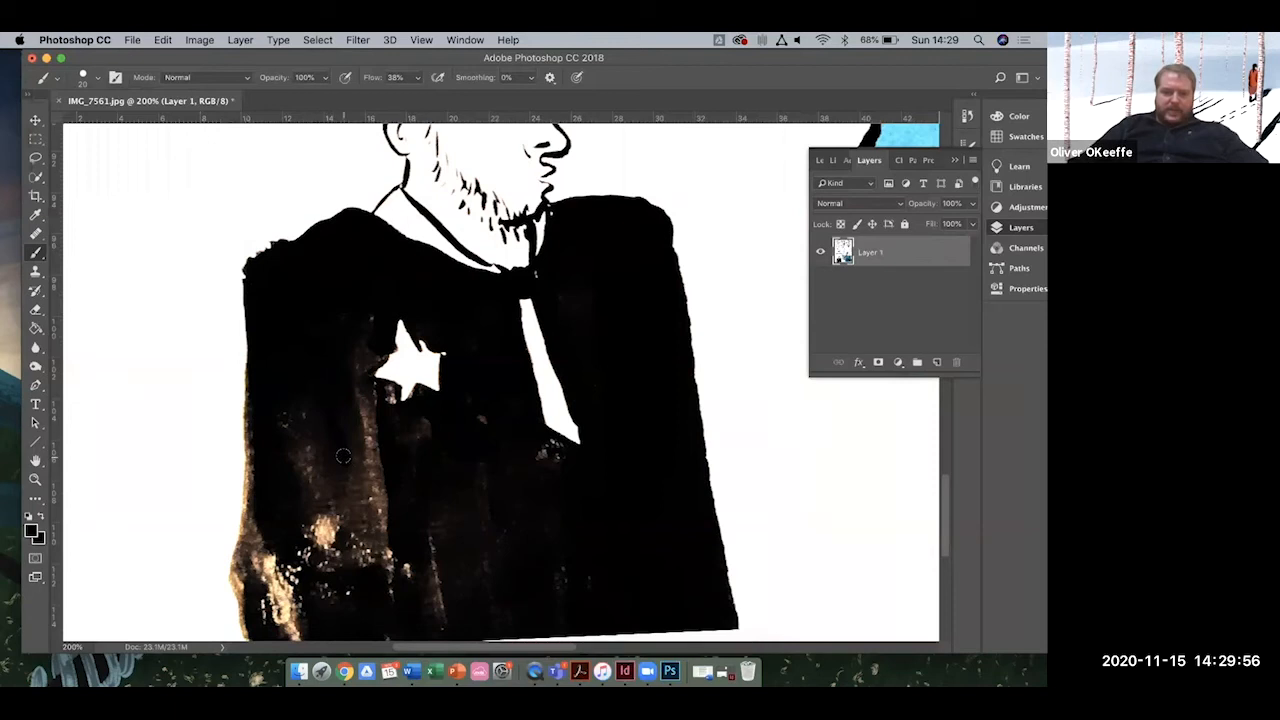
mouse_move(350, 458)
mouse_down()
mouse_move(417, 506)
mouse_move(353, 482)
mouse_move(422, 569)
mouse_move(406, 555)
mouse_move(412, 594)
mouse_move(387, 576)
mouse_move(423, 576)
mouse_move(418, 560)
mouse_move(435, 602)
mouse_move(444, 513)
mouse_move(440, 581)
mouse_move(442, 558)
mouse_move(344, 526)
mouse_move(341, 544)
mouse_move(315, 509)
mouse_move(312, 552)
mouse_up()
Enlarge the Hard Round brush to 41 px and paint black over the remaining brown patches on the lower half of the officer's coat.
click(96, 80)
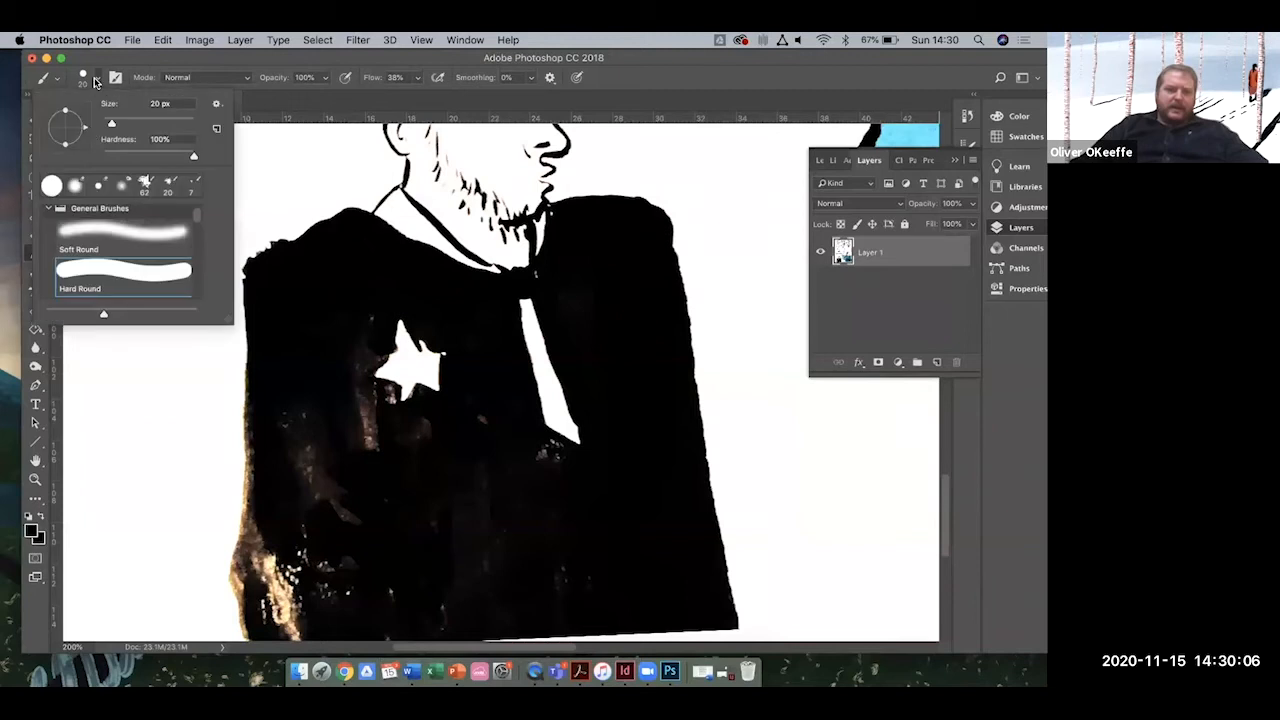
drag(109, 127, 122, 127)
mouse_move(361, 490)
mouse_down()
mouse_move(370, 460)
mouse_move(356, 400)
mouse_move(311, 443)
mouse_move(325, 492)
mouse_move(291, 417)
mouse_move(309, 578)
mouse_up()
scroll(314, 520, down, 5)
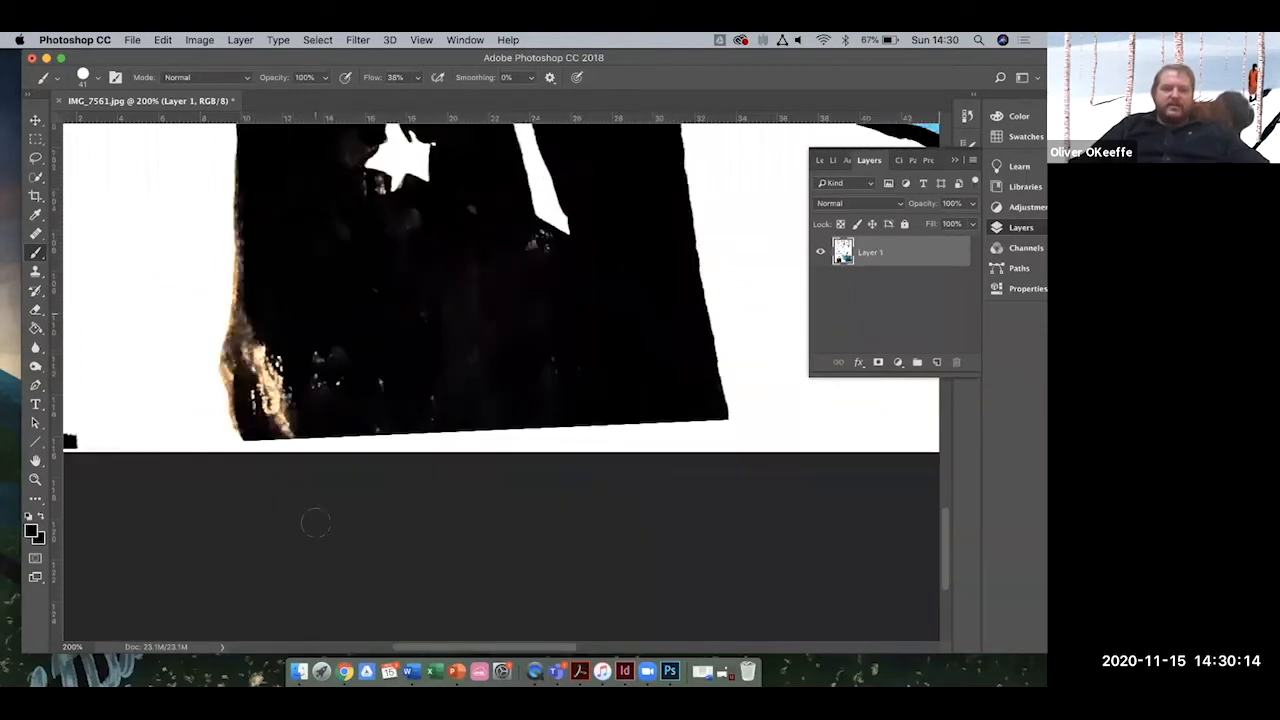
scroll(314, 470, up, 2)
mouse_move(314, 419)
mouse_down()
mouse_move(319, 460)
mouse_move(474, 464)
mouse_move(441, 421)
mouse_move(619, 459)
mouse_move(532, 414)
mouse_move(522, 376)
mouse_move(538, 368)
mouse_move(512, 338)
mouse_move(538, 342)
mouse_move(534, 316)
mouse_move(455, 285)
mouse_move(365, 260)
mouse_up()
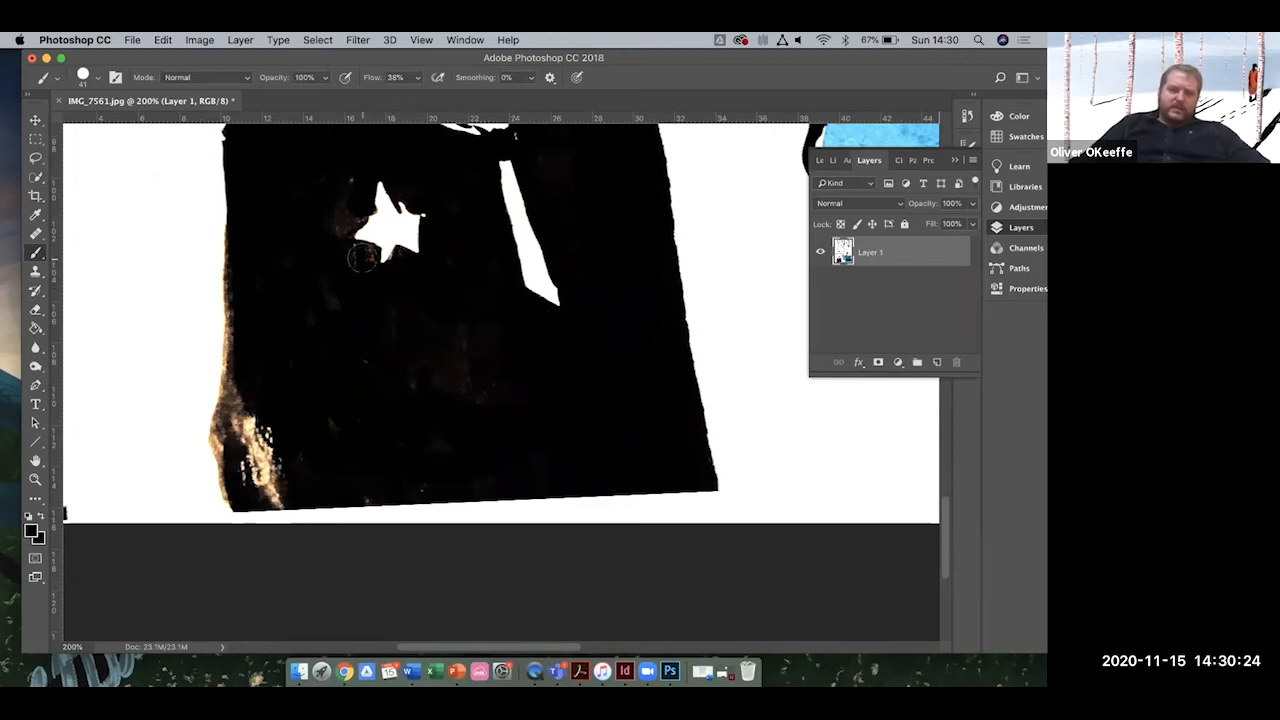
mouse_move(248, 394)
mouse_down()
mouse_move(242, 450)
mouse_move(276, 448)
mouse_move(246, 450)
mouse_move(272, 462)
mouse_move(247, 469)
mouse_move(276, 490)
mouse_move(238, 445)
mouse_up()
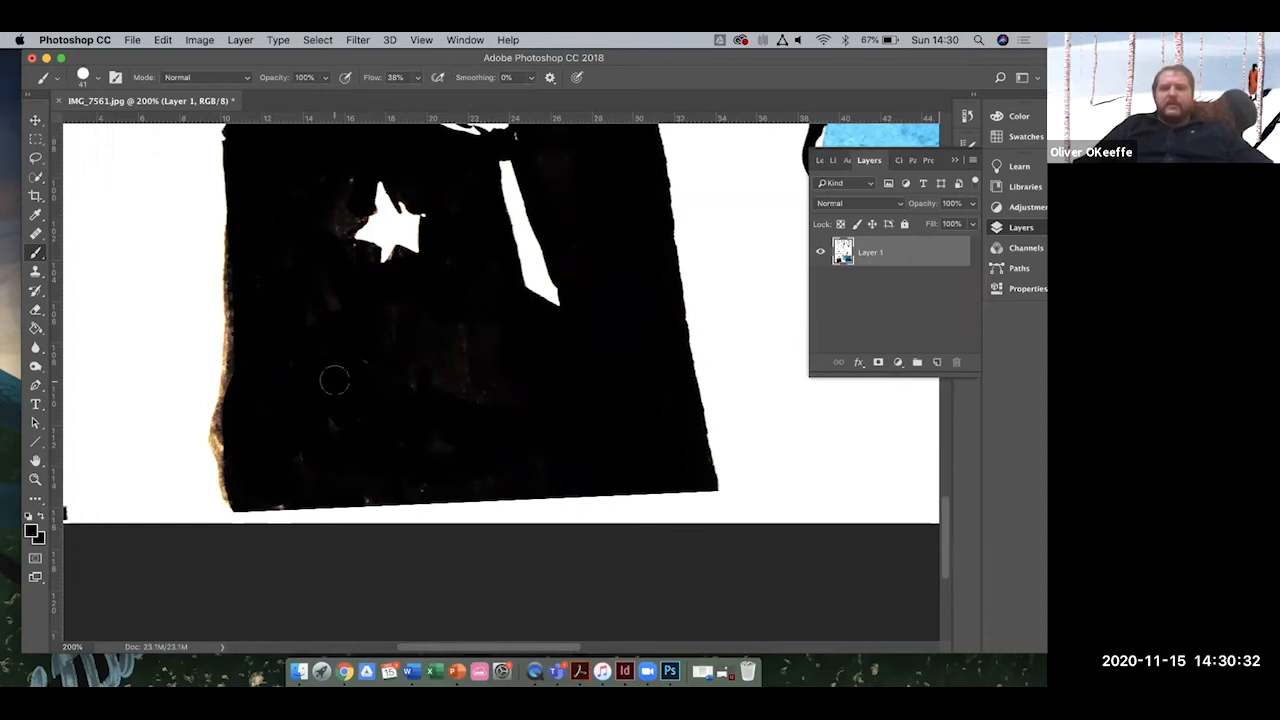
key(super+minus)
key(super+minus)
key(super+minus)
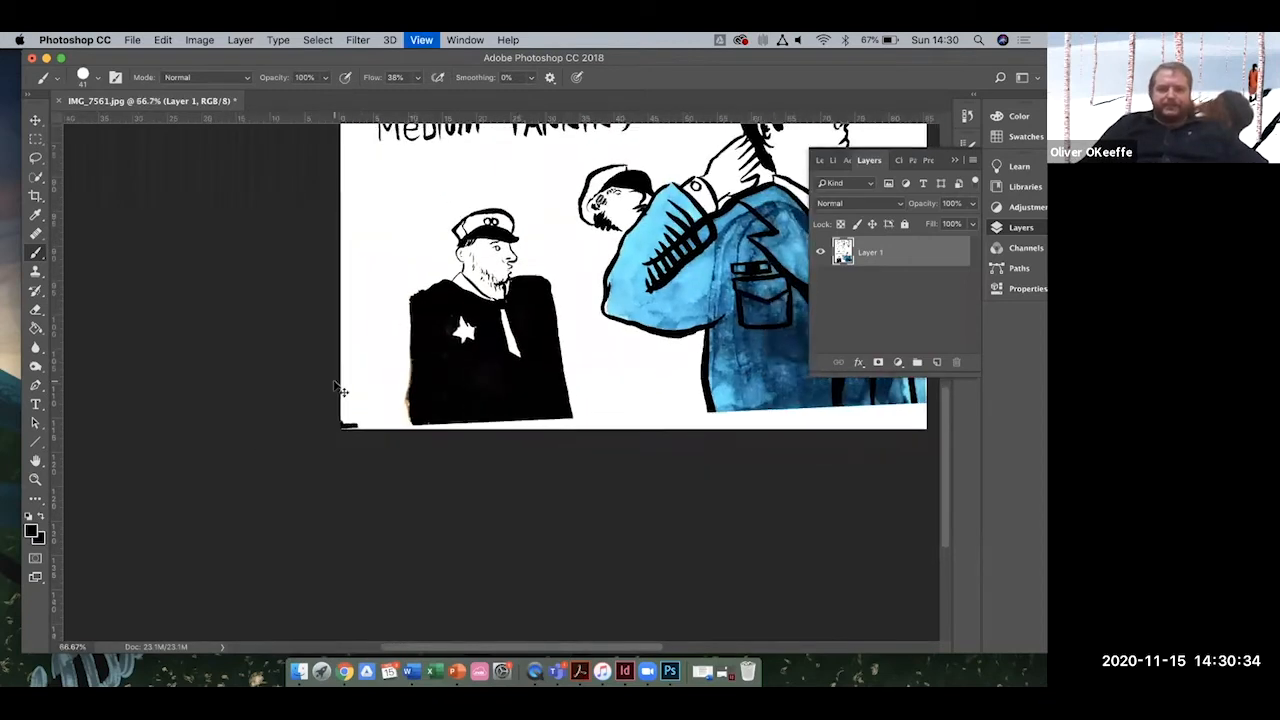
key(super+minus)
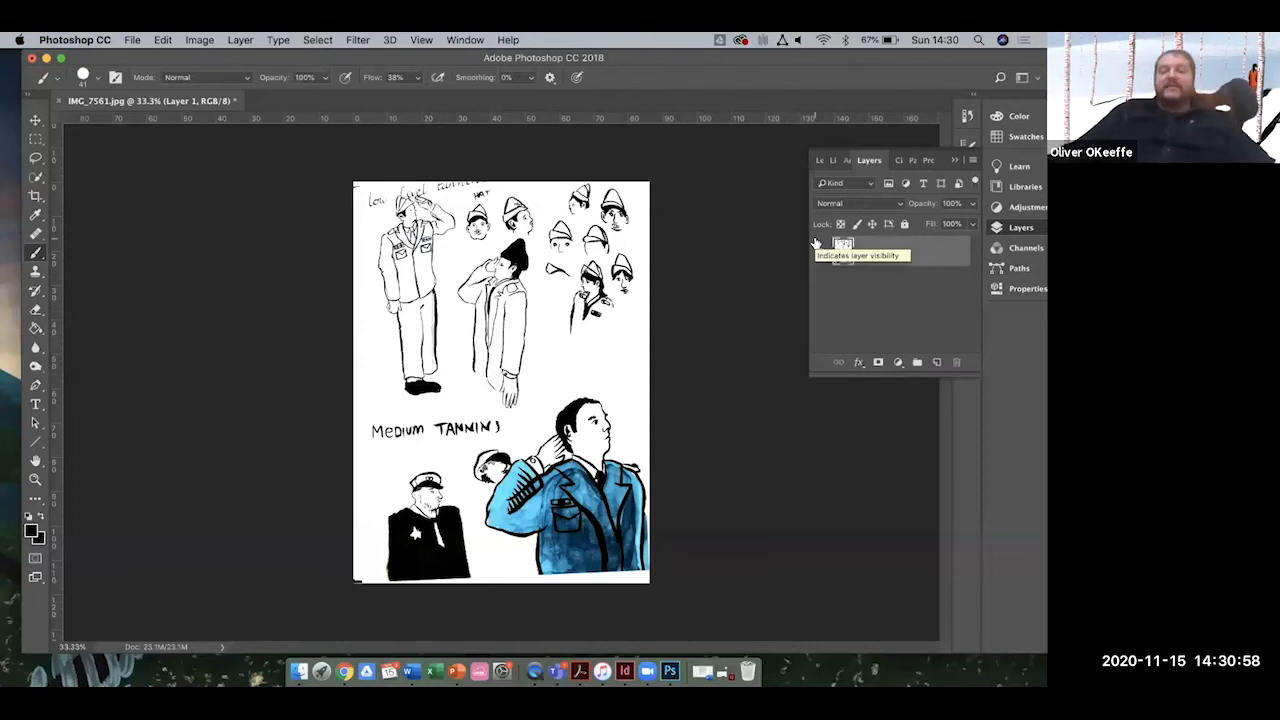
click(973, 162)
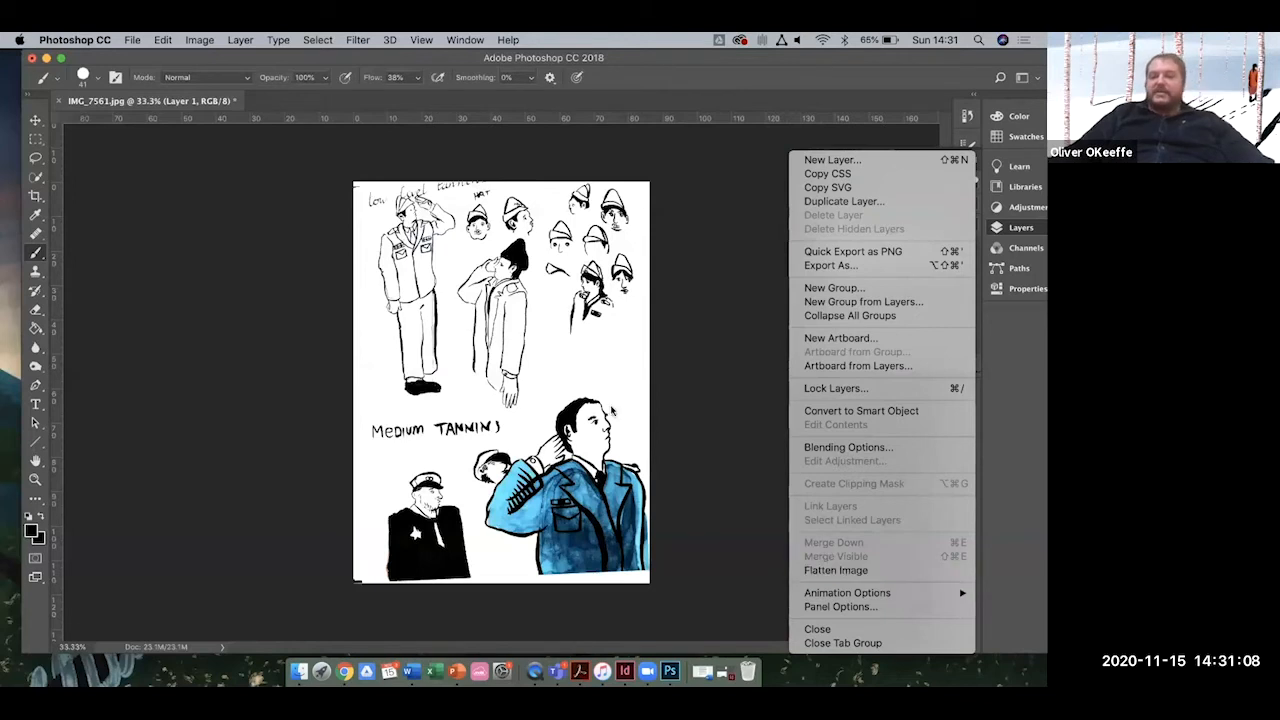
click(623, 348)
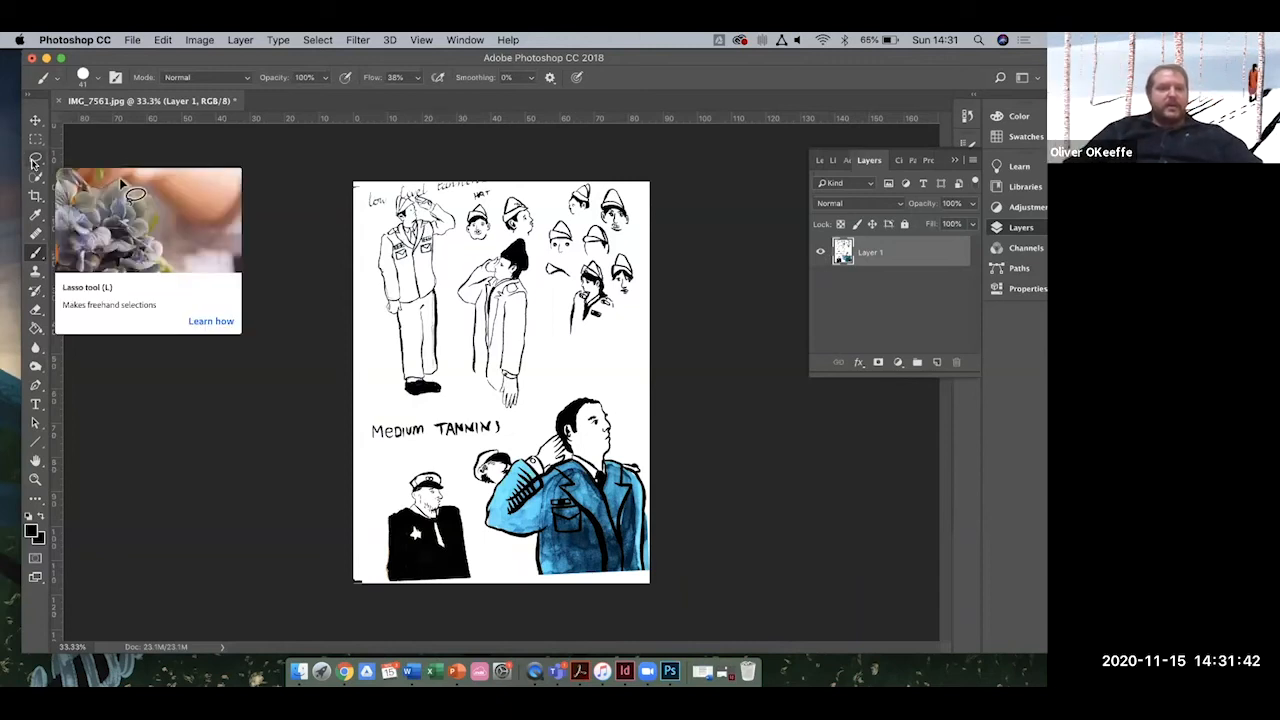
Draw a freehand Lasso selection around the whole officer in the black coat and copy it.
click(35, 161)
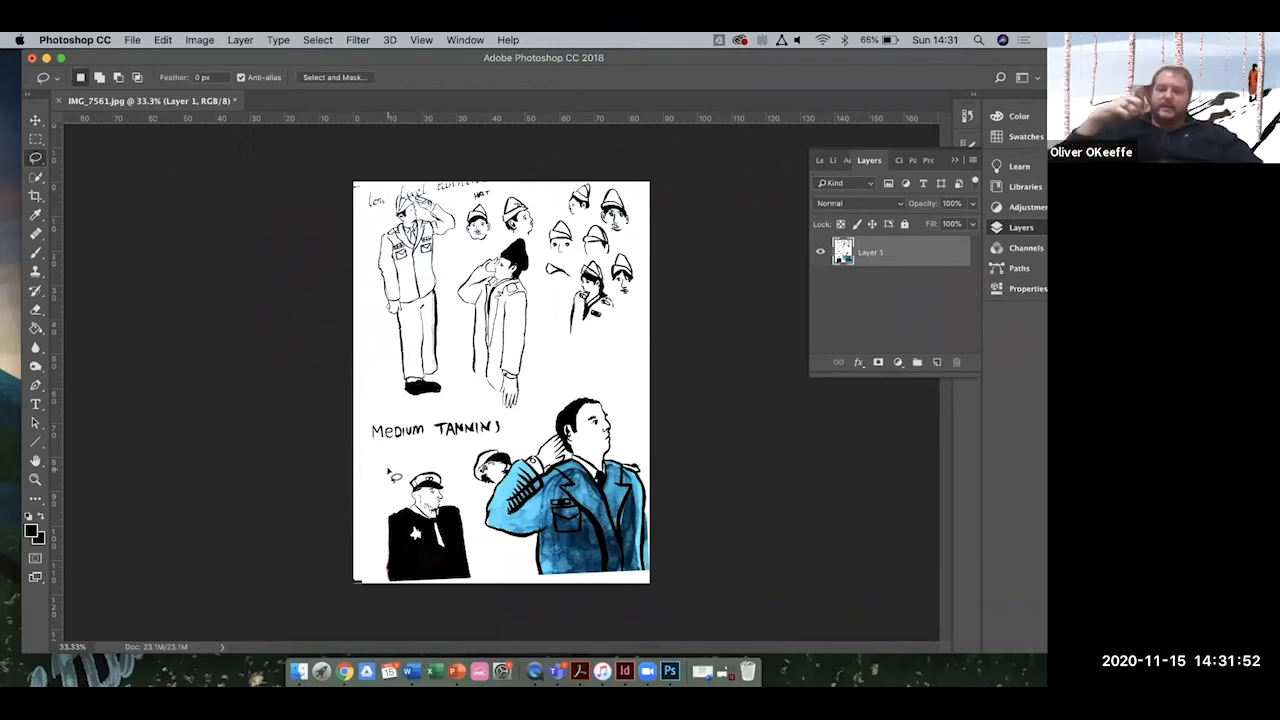
key(super+equal)
key(super+equal)
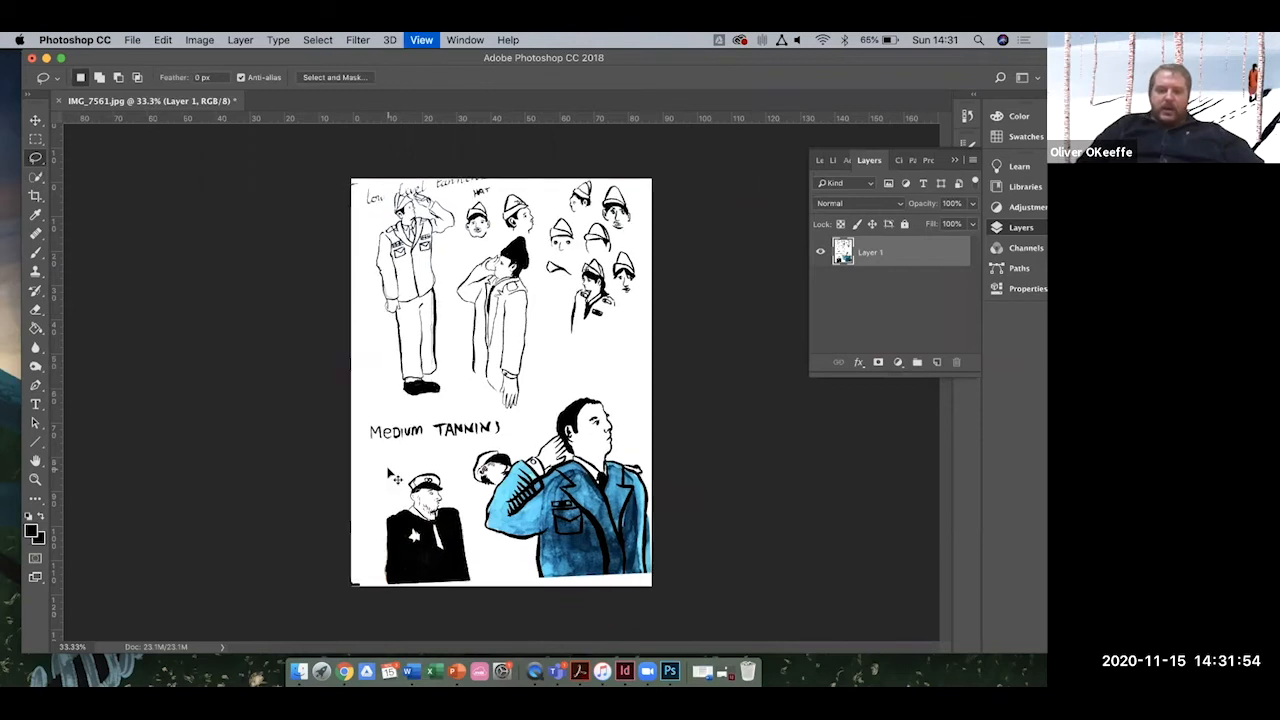
key(super+equal)
scroll(391, 477, down, 10)
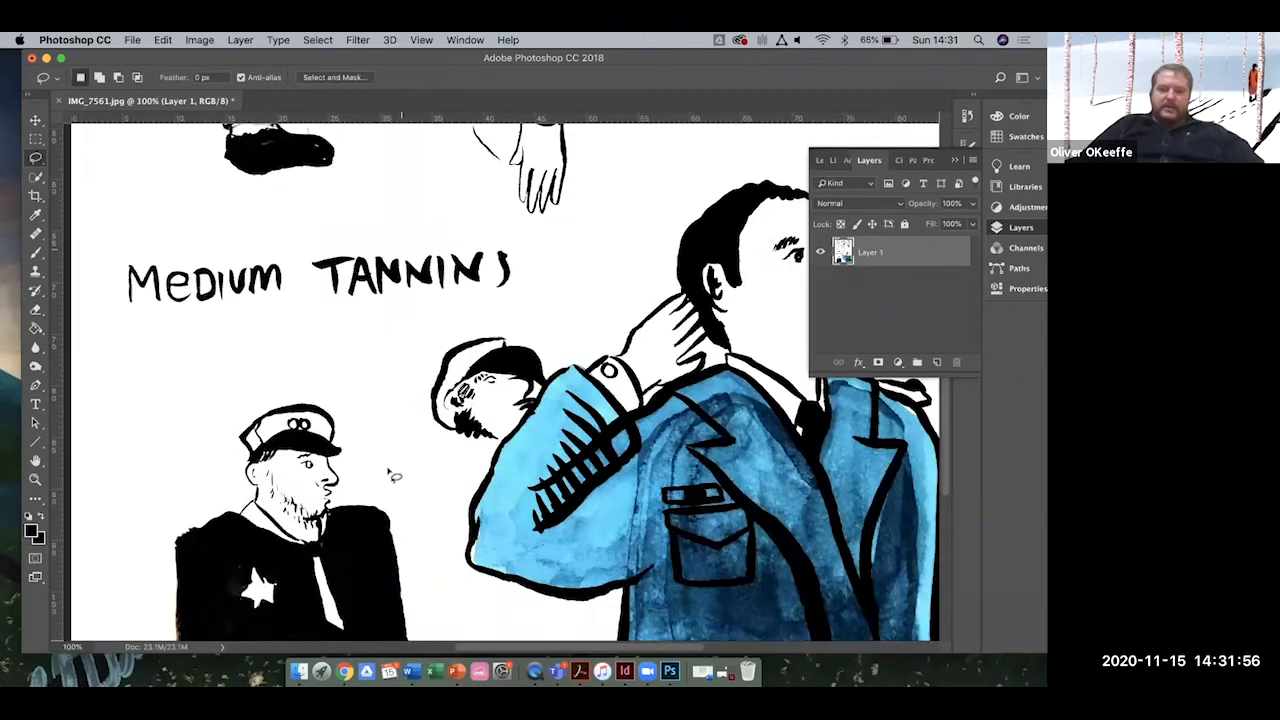
scroll(391, 477, down, 3)
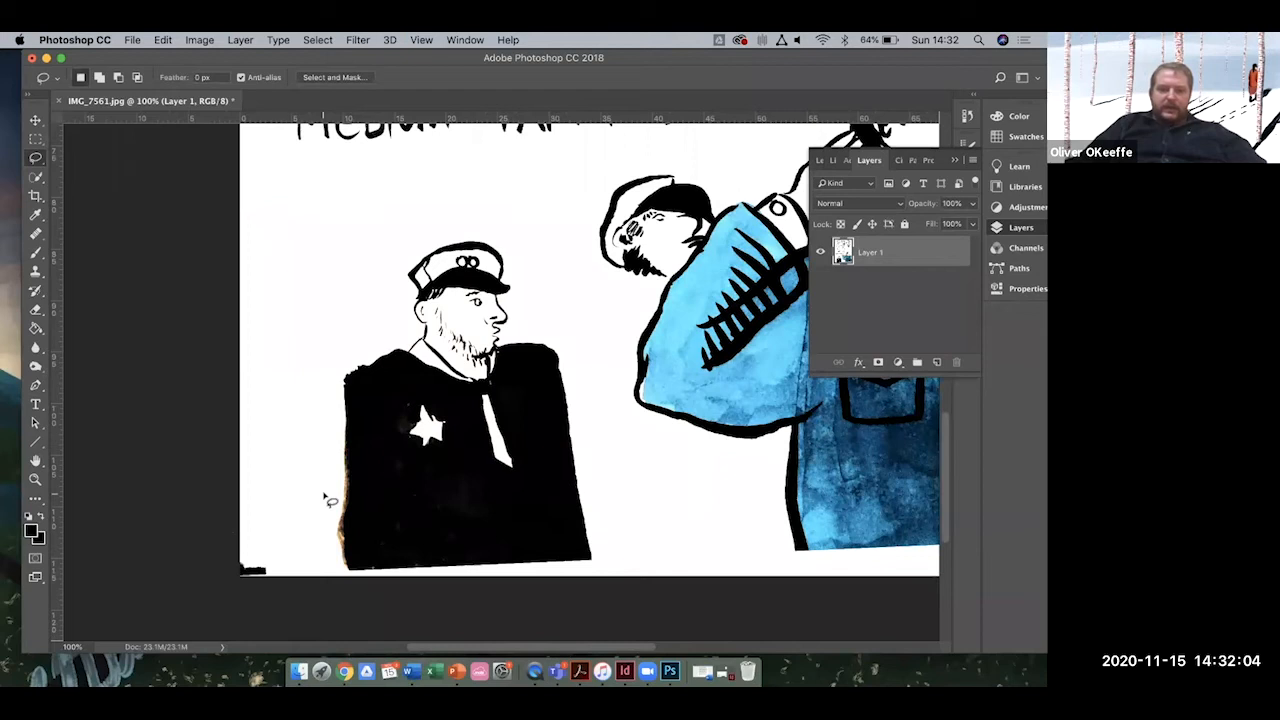
mouse_move(325, 498)
mouse_down()
mouse_move(325, 450)
mouse_move(306, 437)
mouse_move(327, 403)
mouse_move(320, 372)
mouse_move(345, 357)
mouse_move(391, 257)
mouse_move(459, 226)
mouse_move(531, 238)
mouse_move(571, 289)
mouse_move(599, 364)
mouse_move(615, 562)
mouse_move(314, 598)
mouse_move(303, 592)
mouse_move(328, 502)
mouse_up()
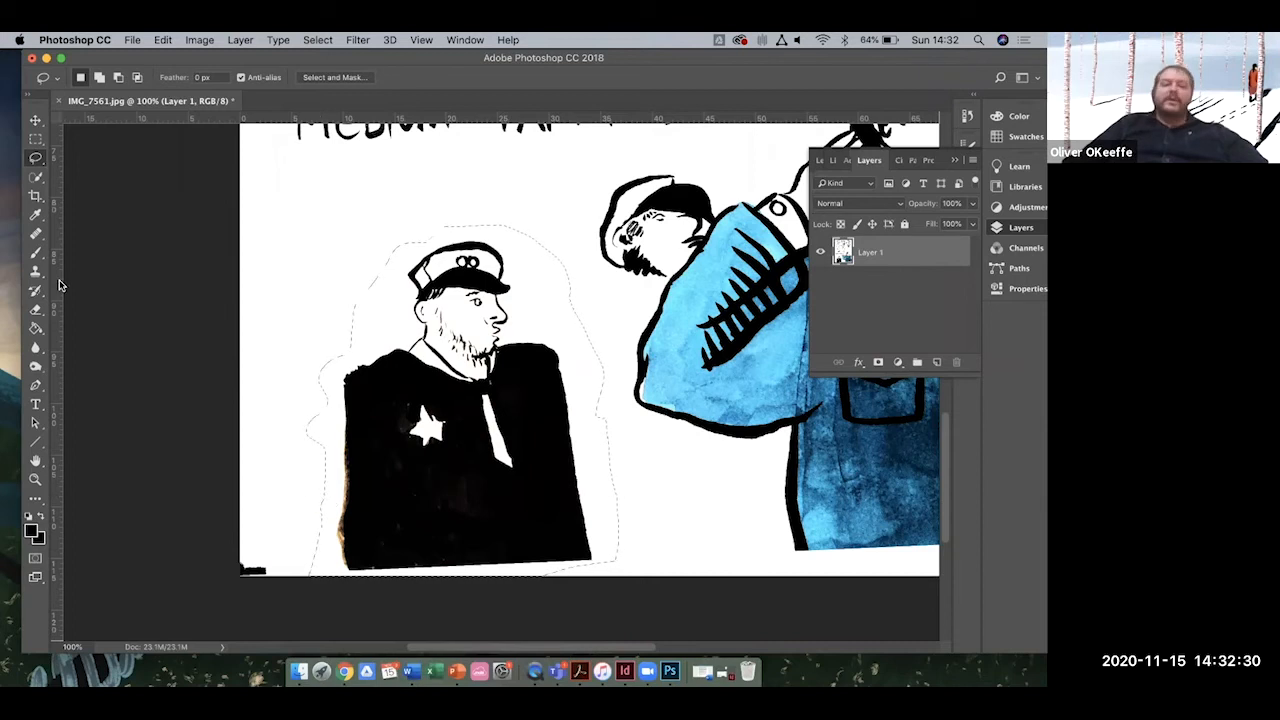
click(163, 40)
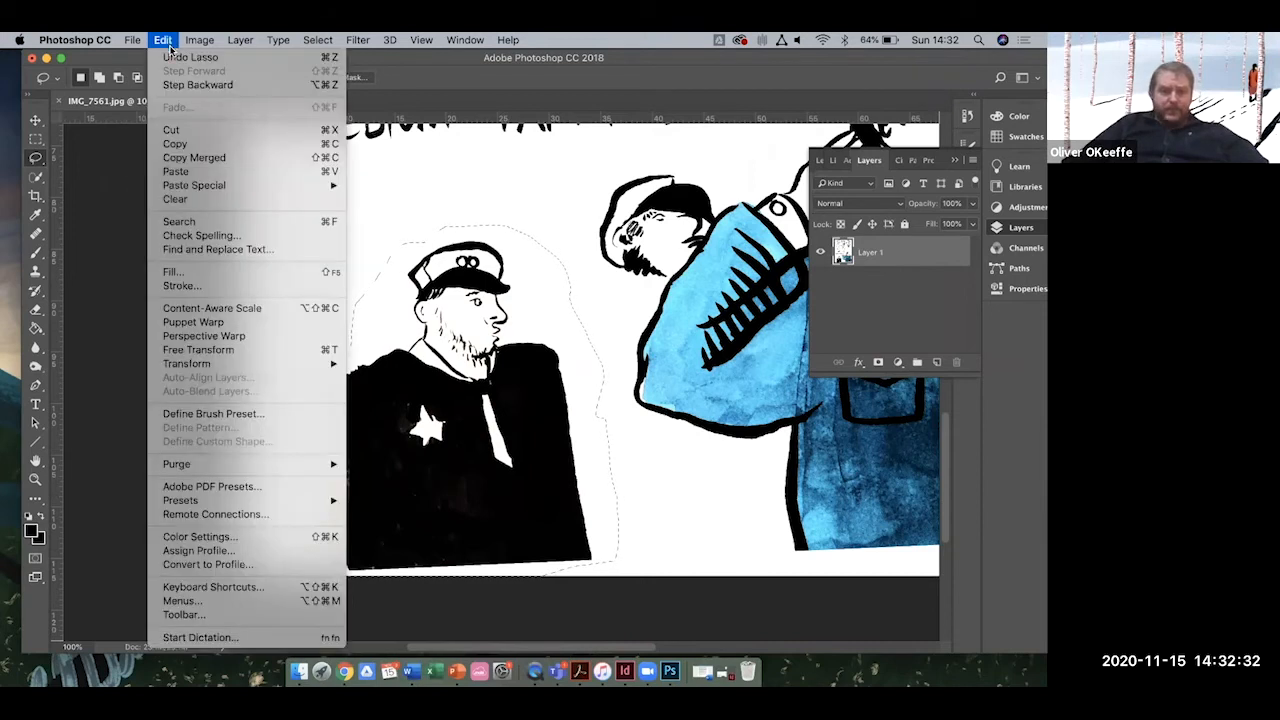
click(210, 145)
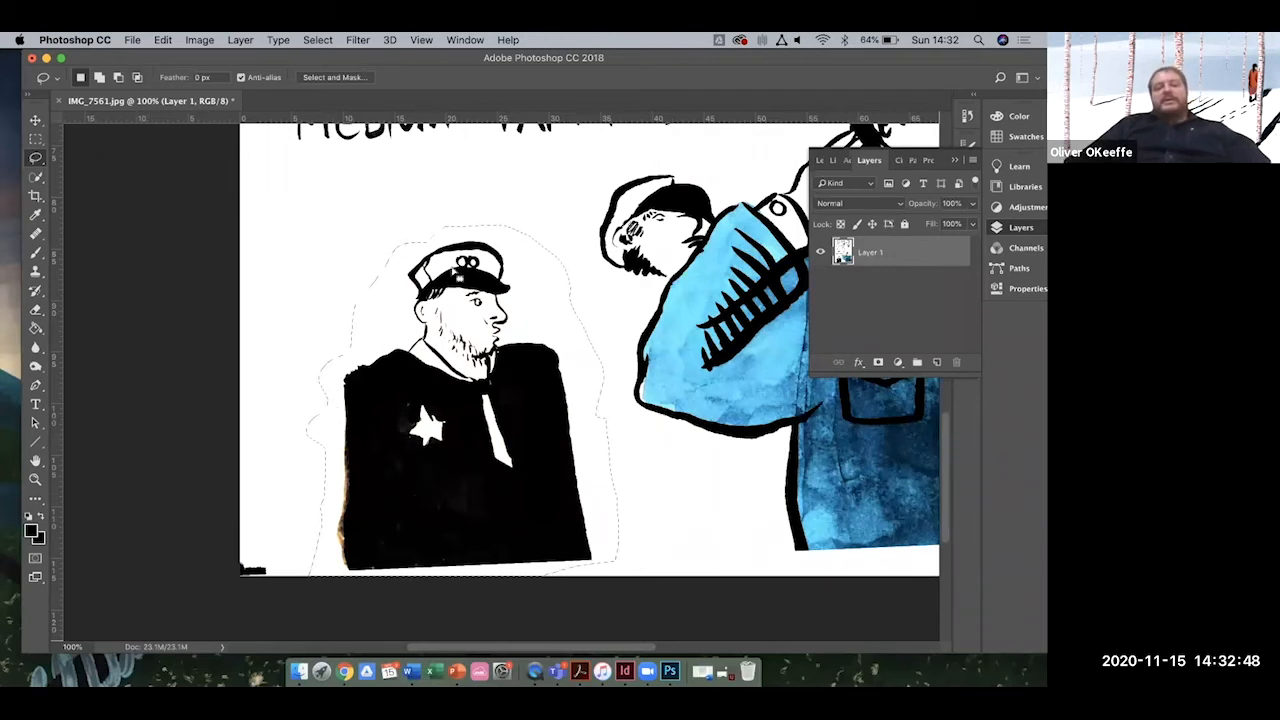
Create a new 860 x 965 px document at 72 ppi from the Clipboard preset and paste the copied officer into it.
click(133, 40)
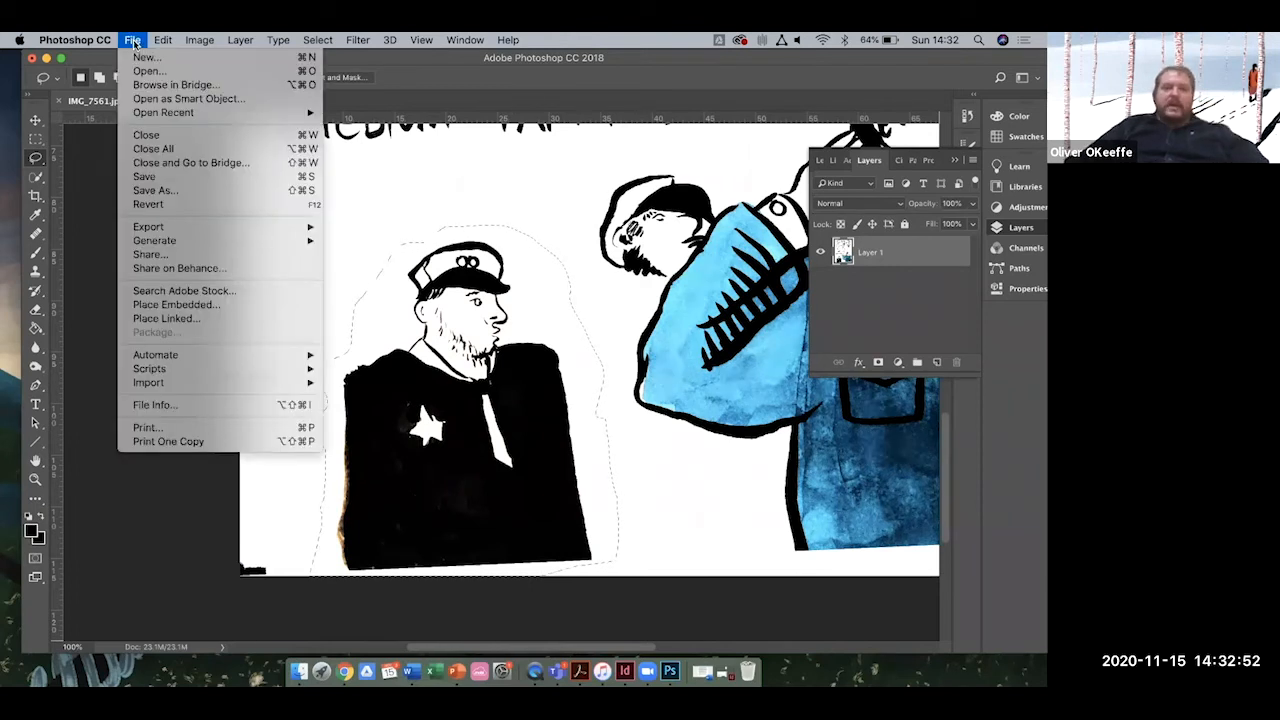
click(136, 54)
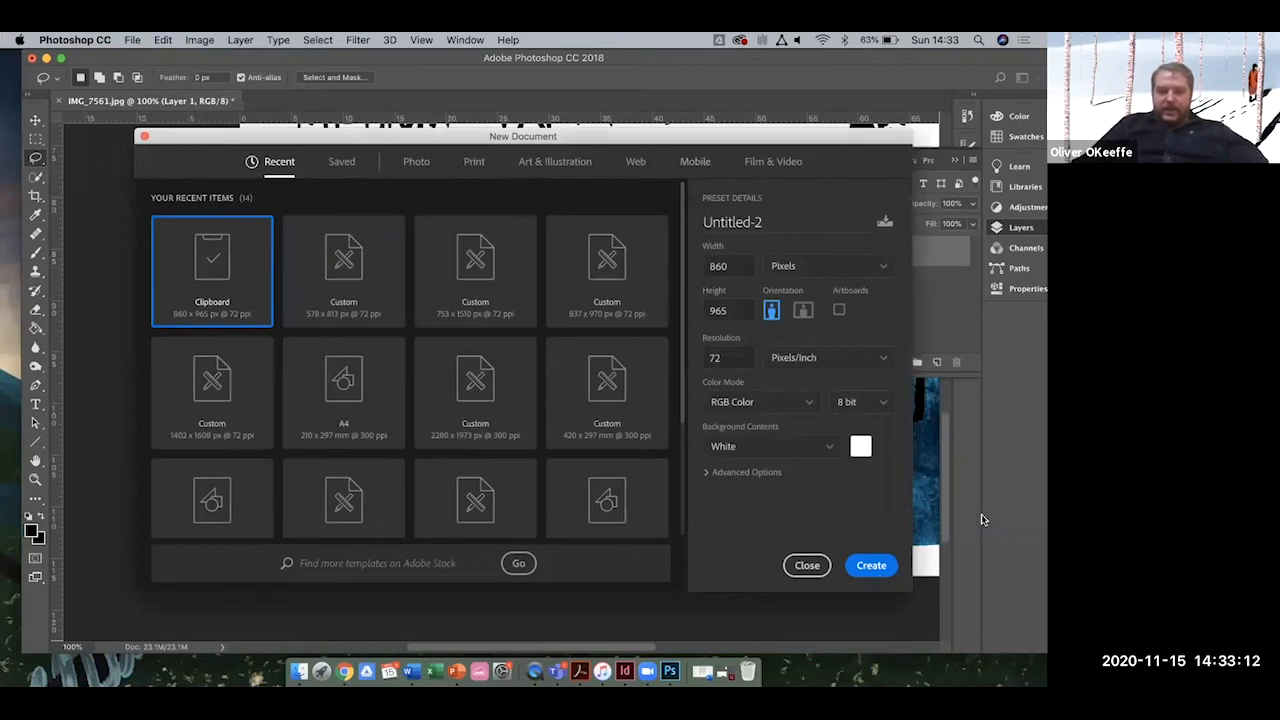
click(871, 566)
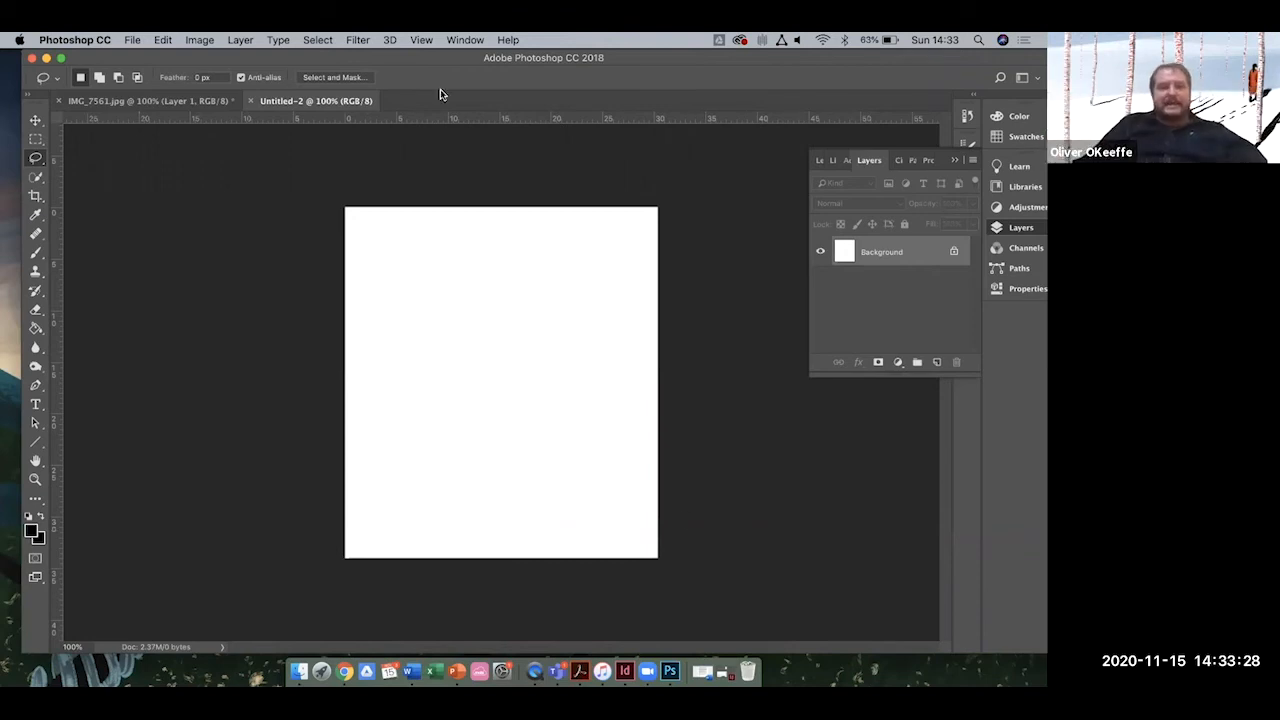
click(166, 40)
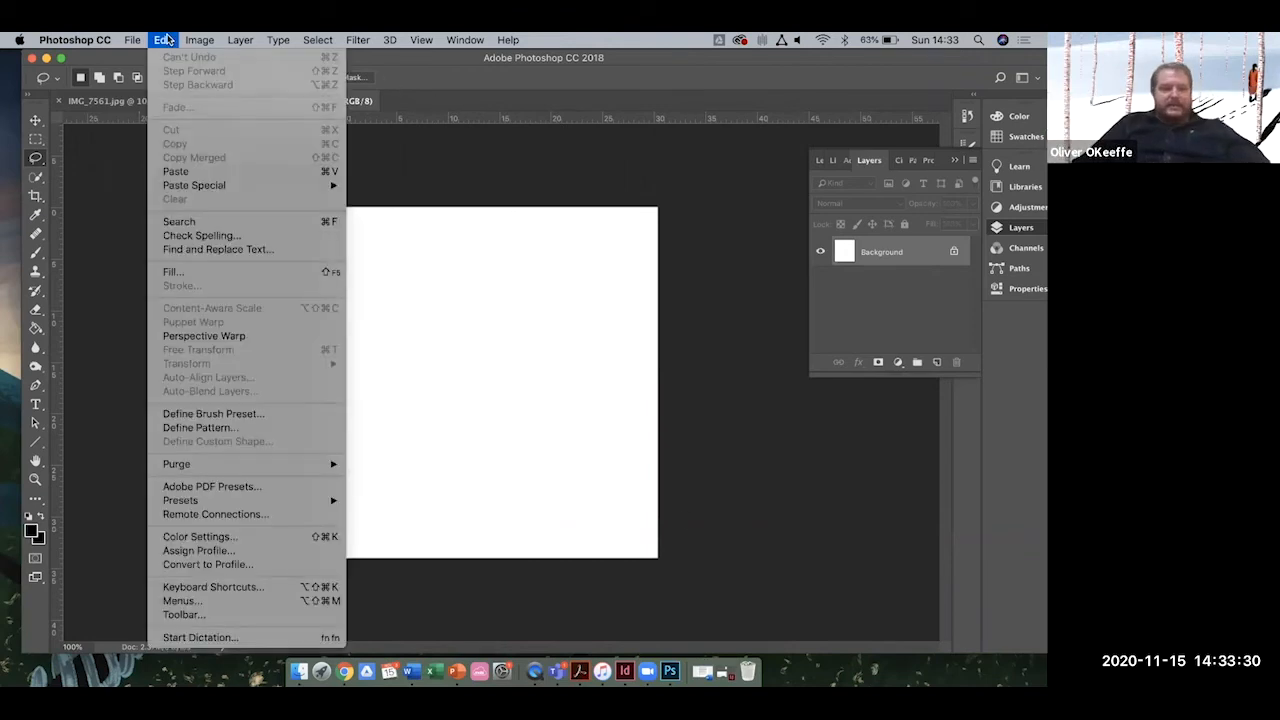
click(200, 172)
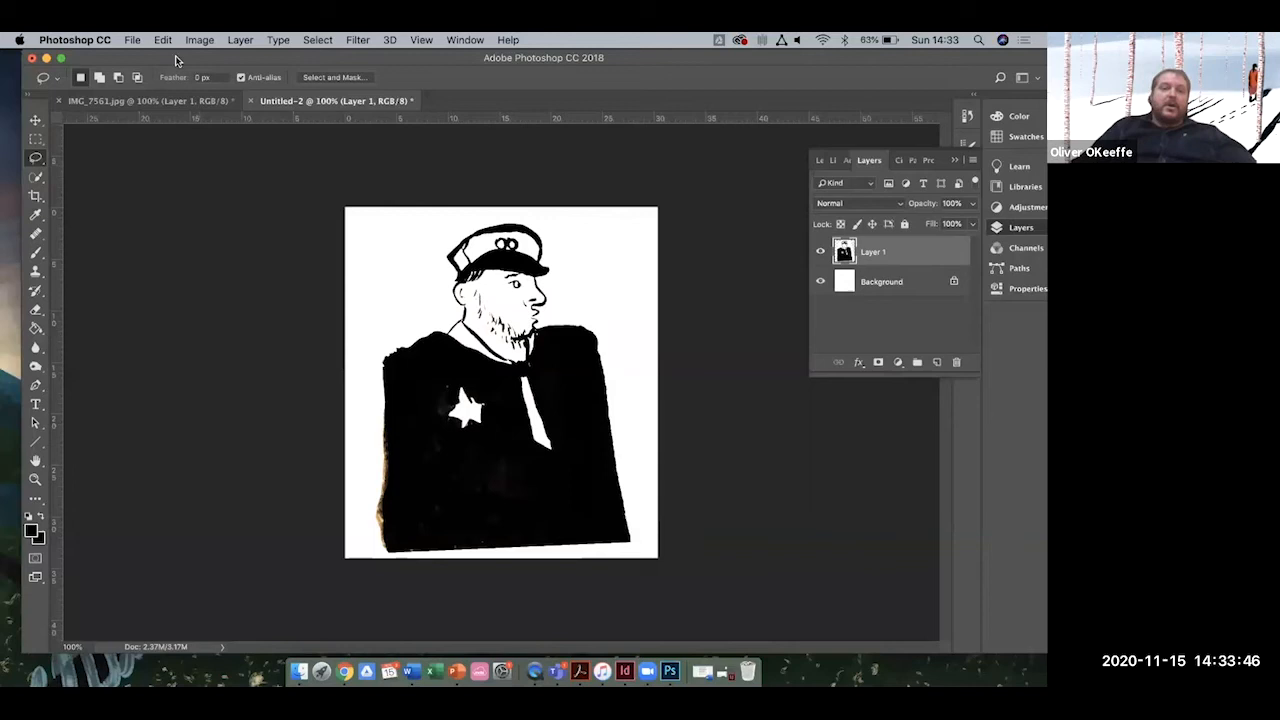
Start saving the new document in the Finished Images Monday 12th folder under the name sea-captain.
click(132, 40)
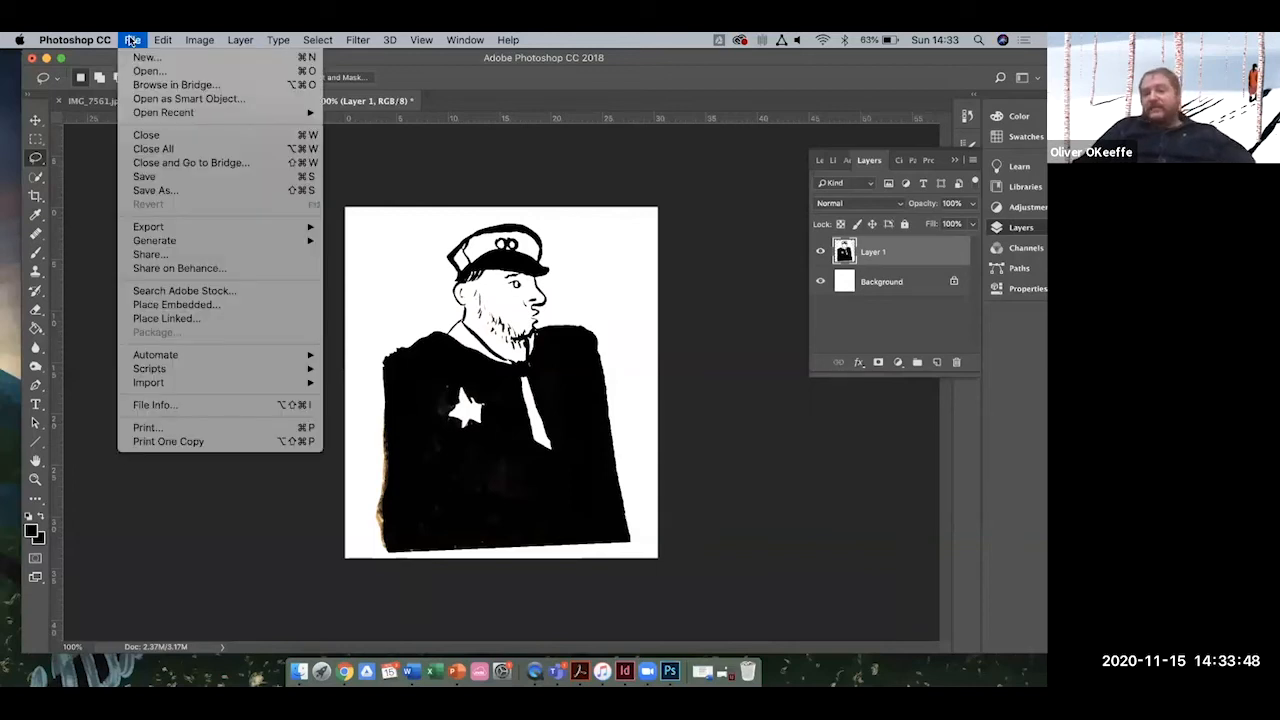
click(150, 190)
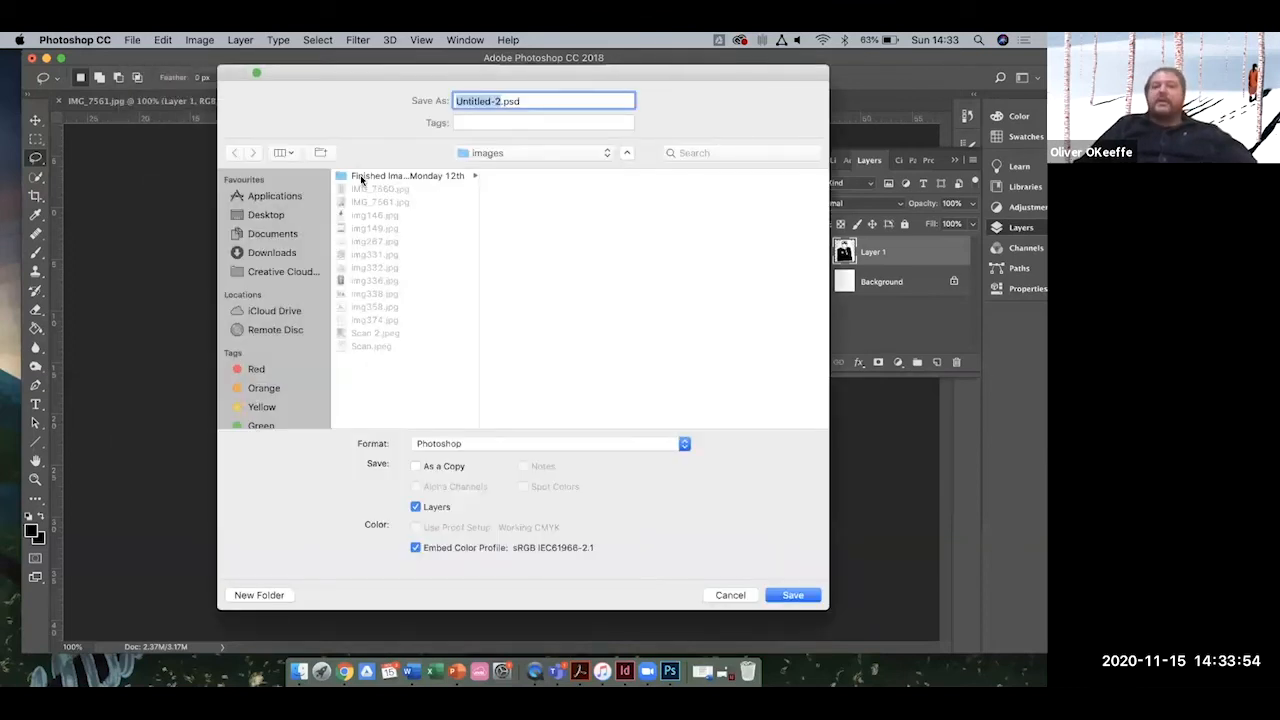
click(362, 178)
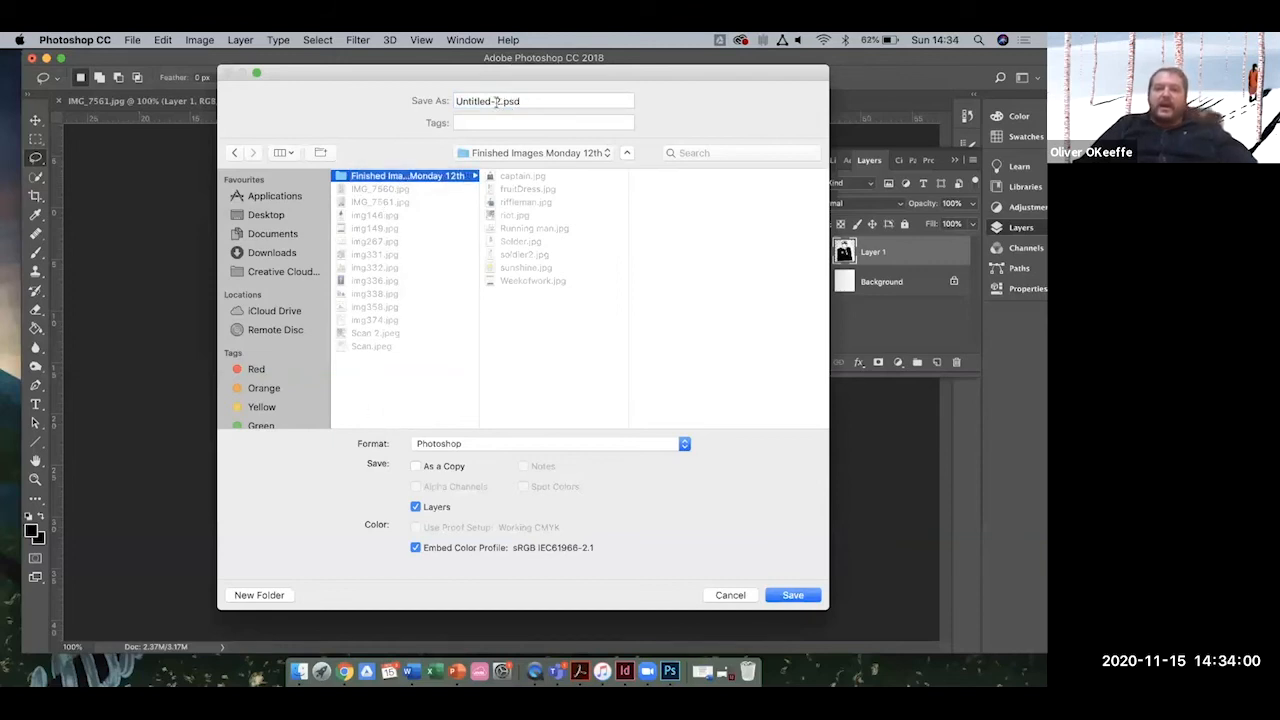
drag(495, 101, 452, 101)
key(BackSpace)
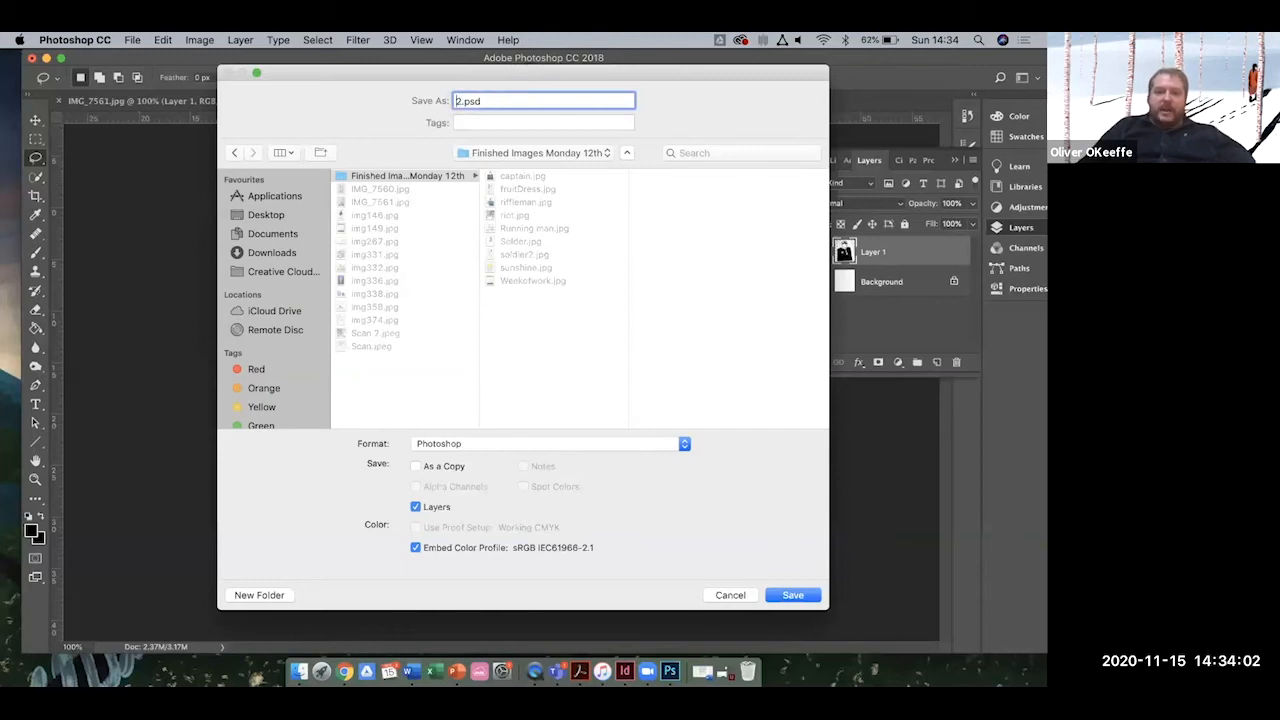
key(Delete)
text(seaca)
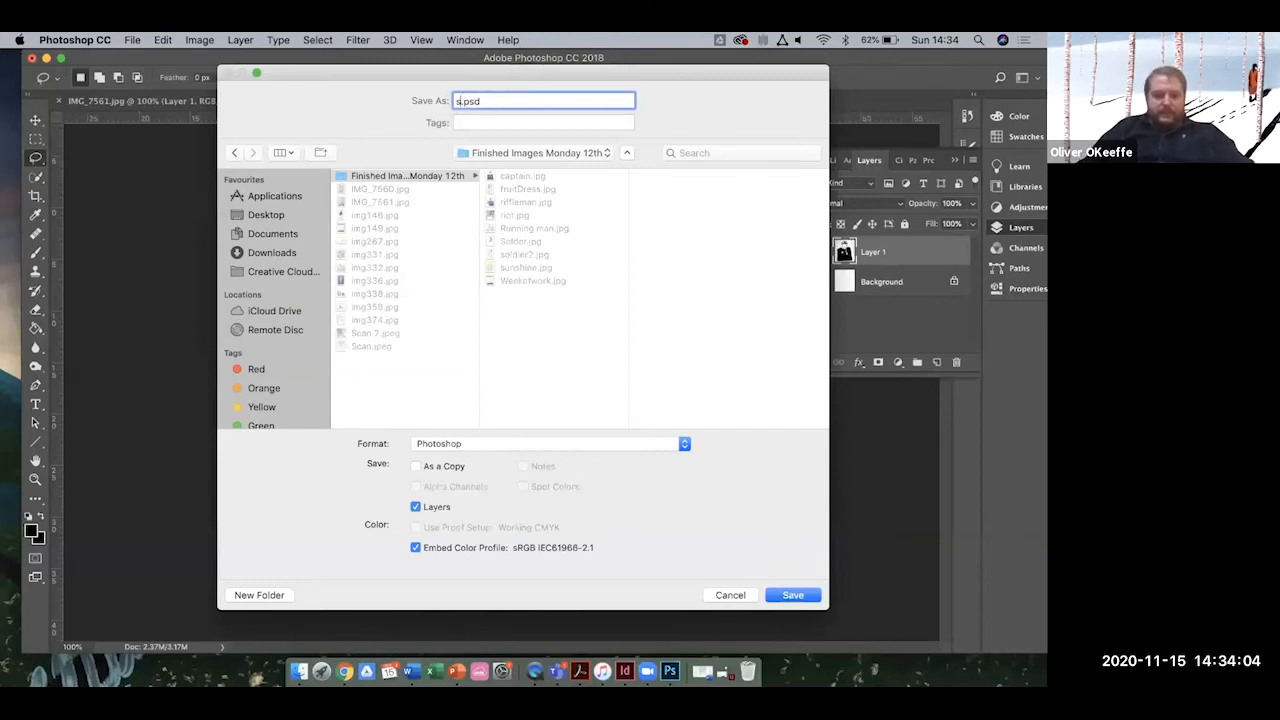
text(ptain)
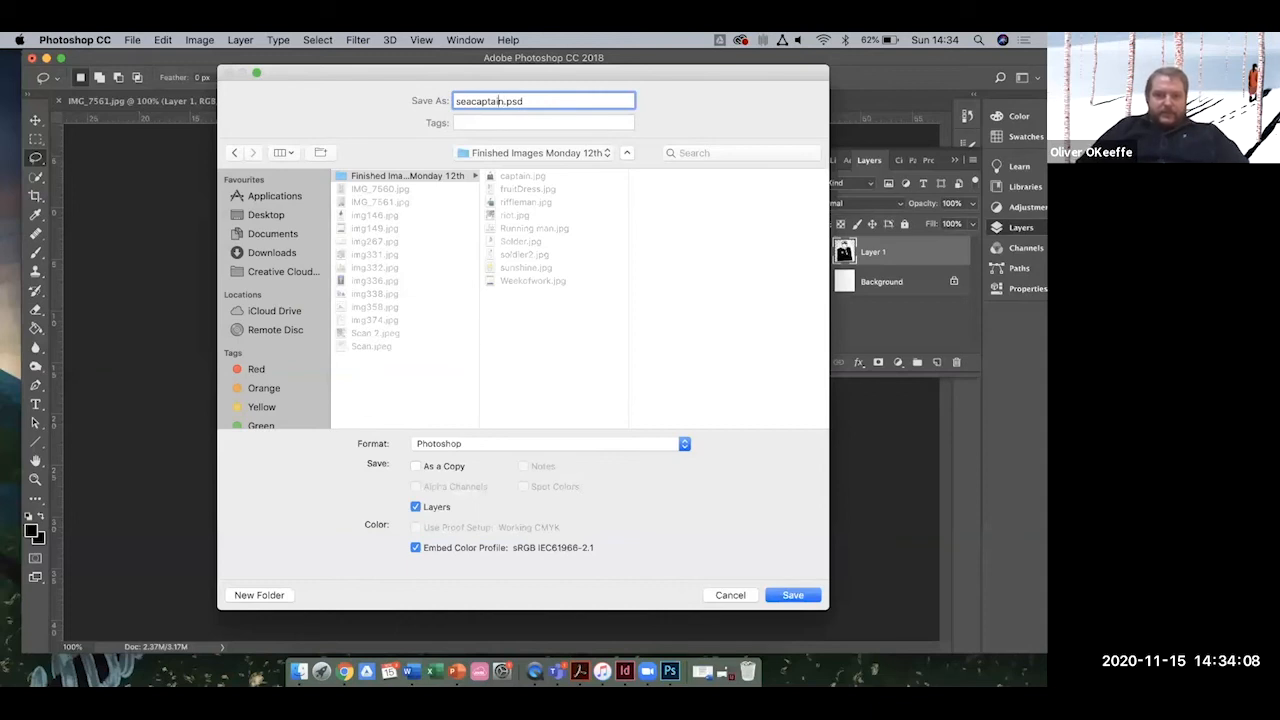
click(475, 101)
text(-)
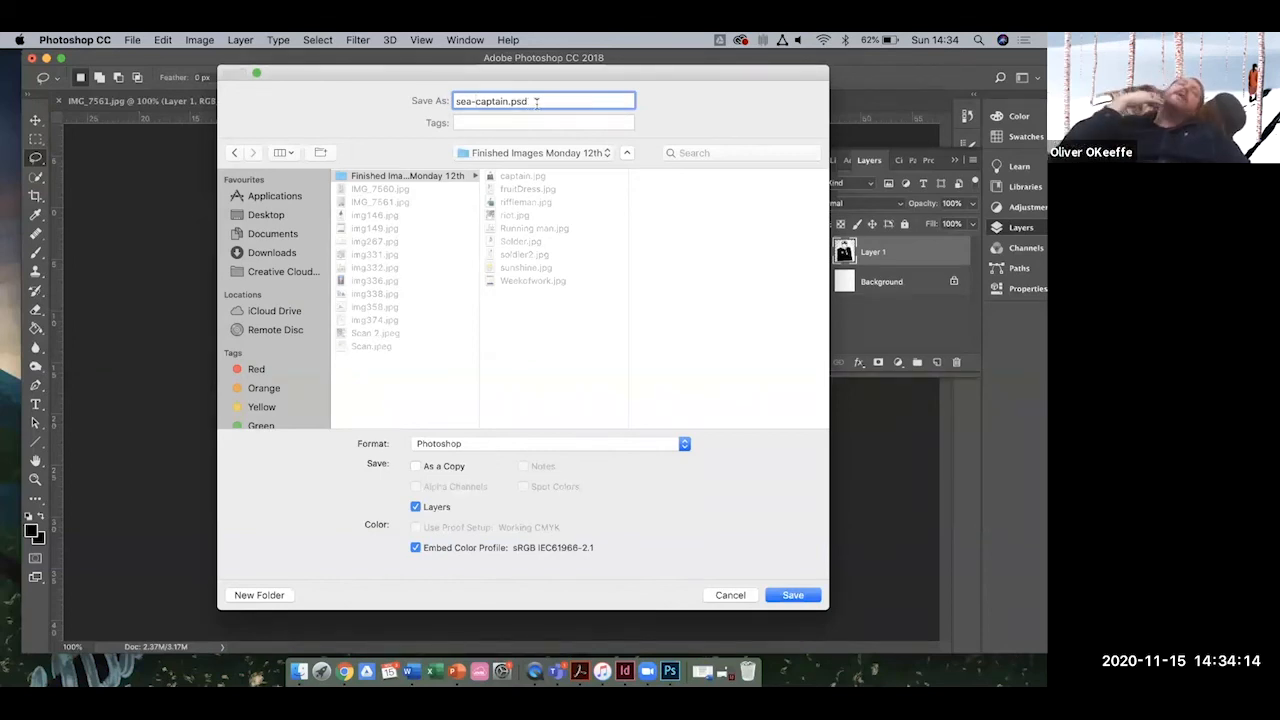
Save the file in JPEG format at quality 12 (Maximum), Progressive with 5 scans.
click(683, 444)
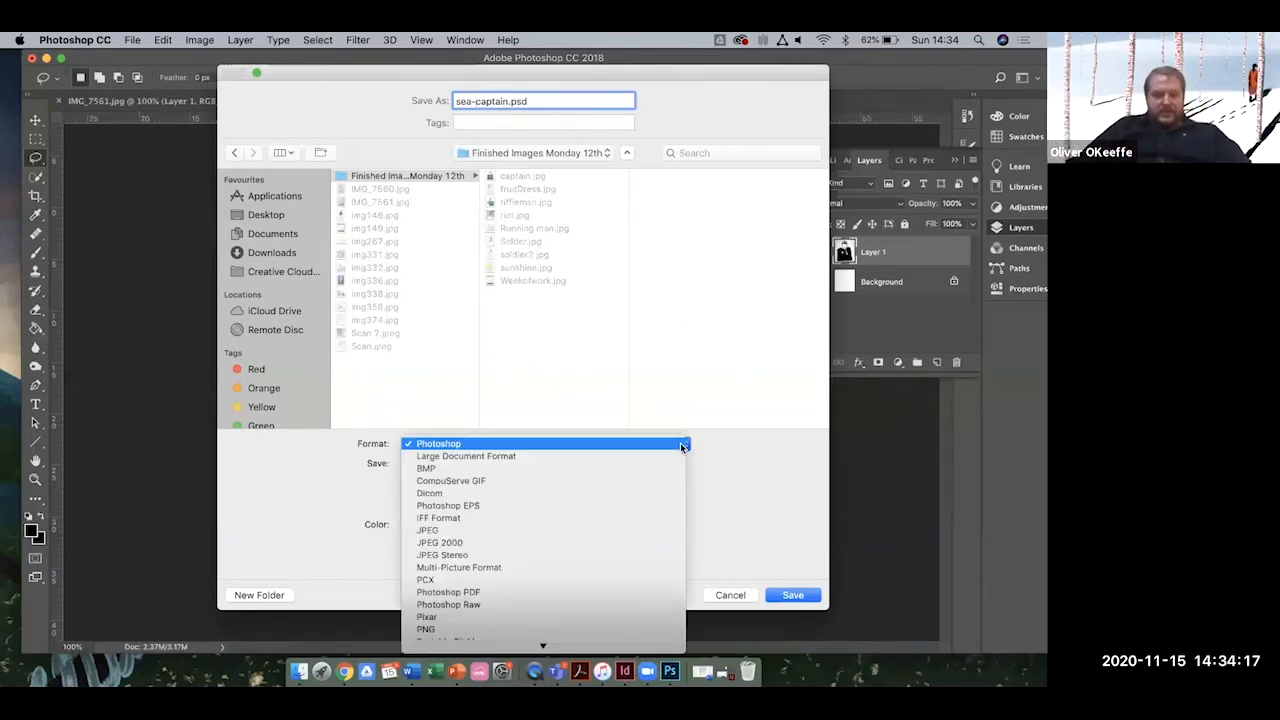
click(632, 530)
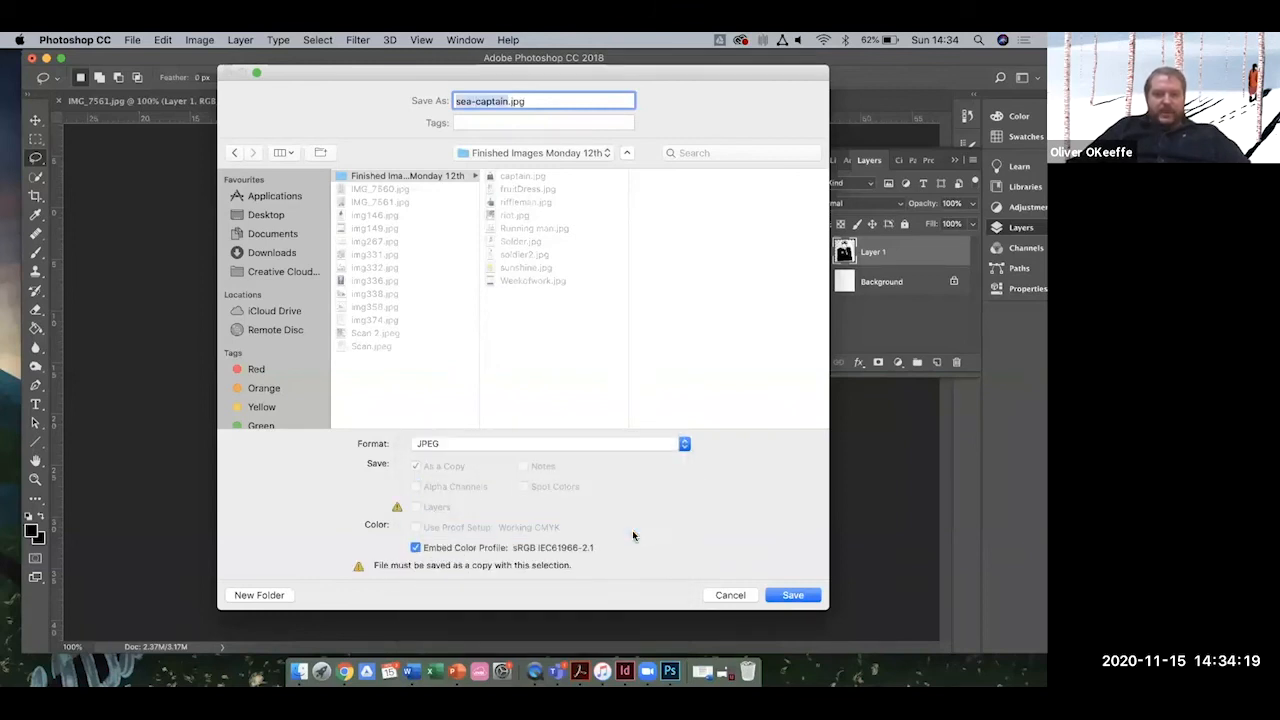
click(793, 597)
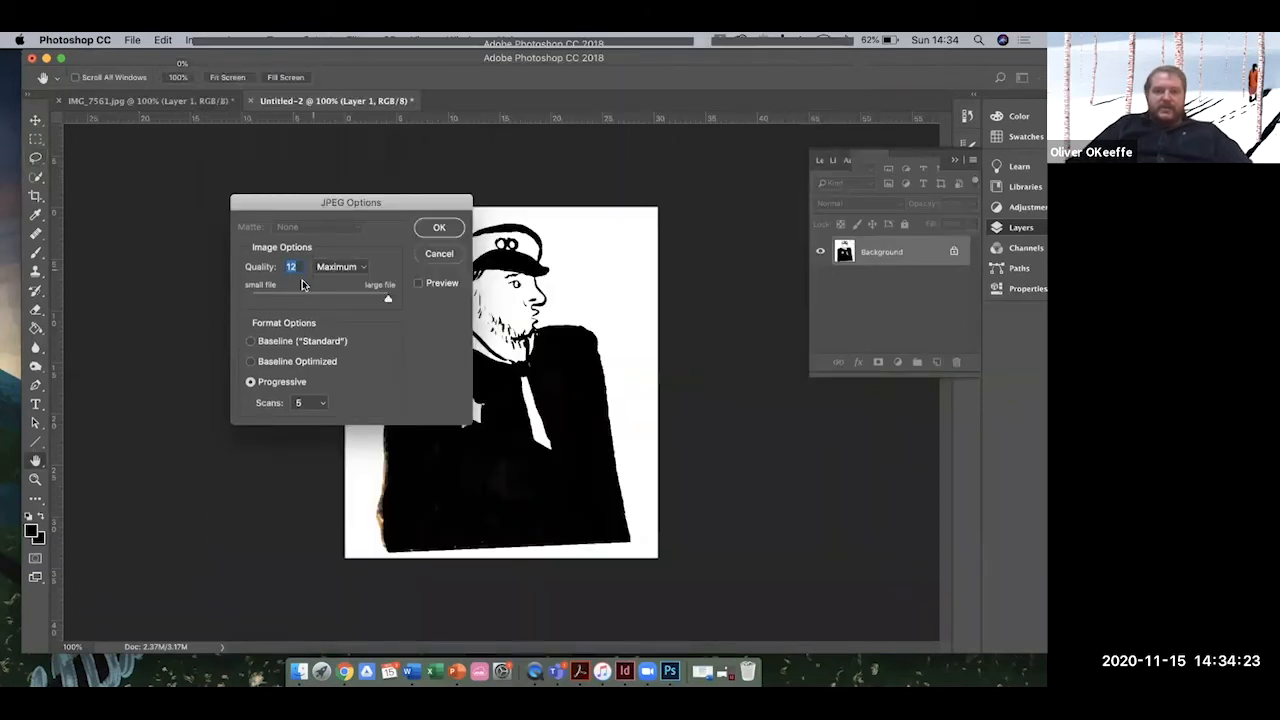
click(439, 227)
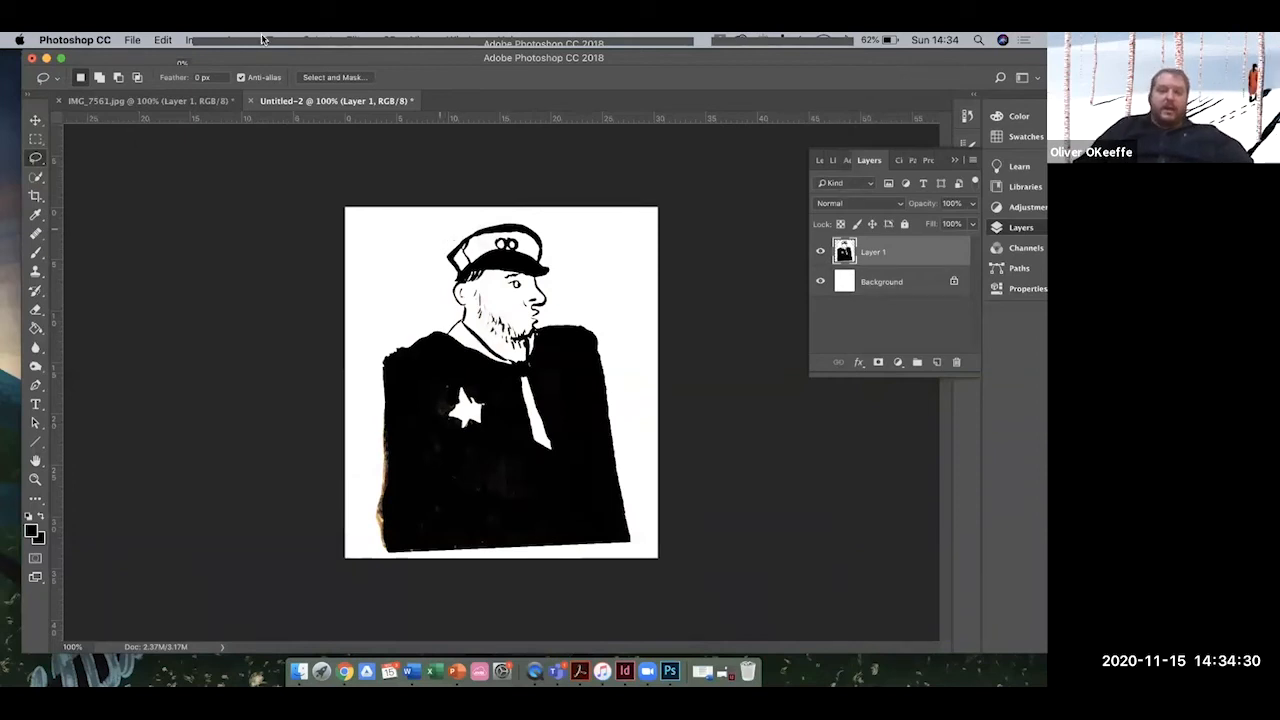
Switch back to the IMG_7561.jpg sketchbook page.
click(163, 105)
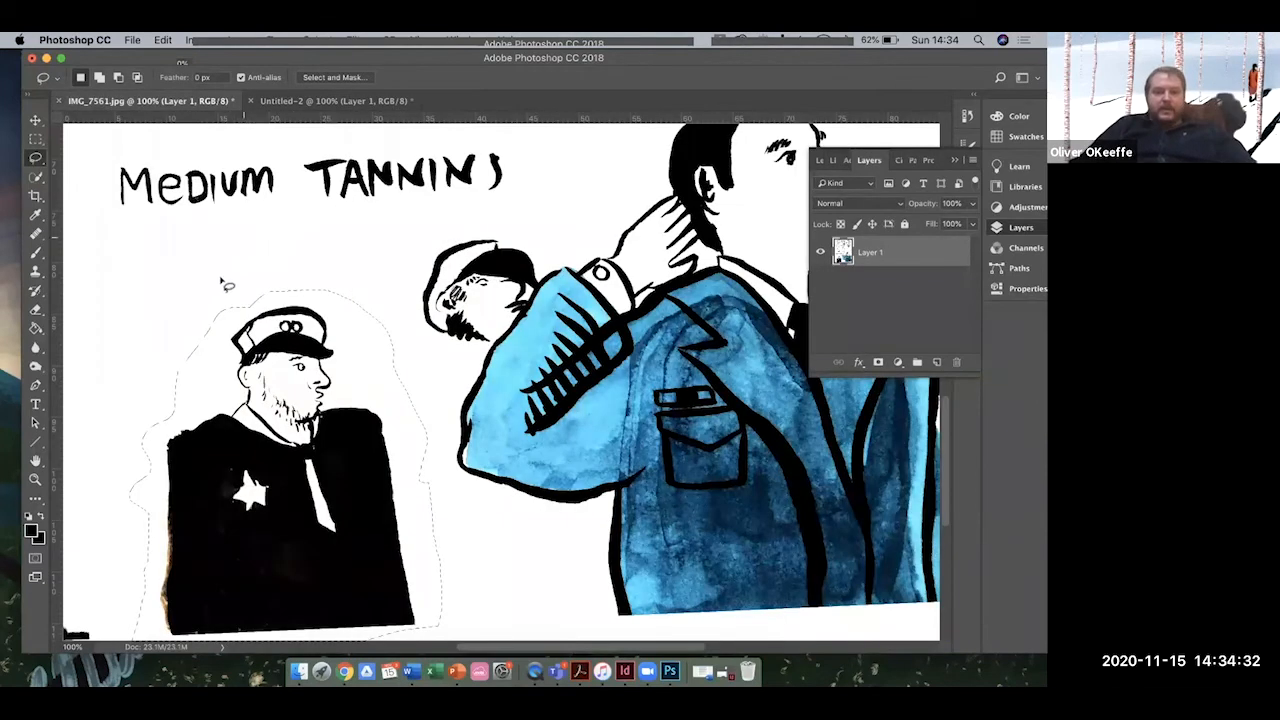
scroll(222, 284, down, 2)
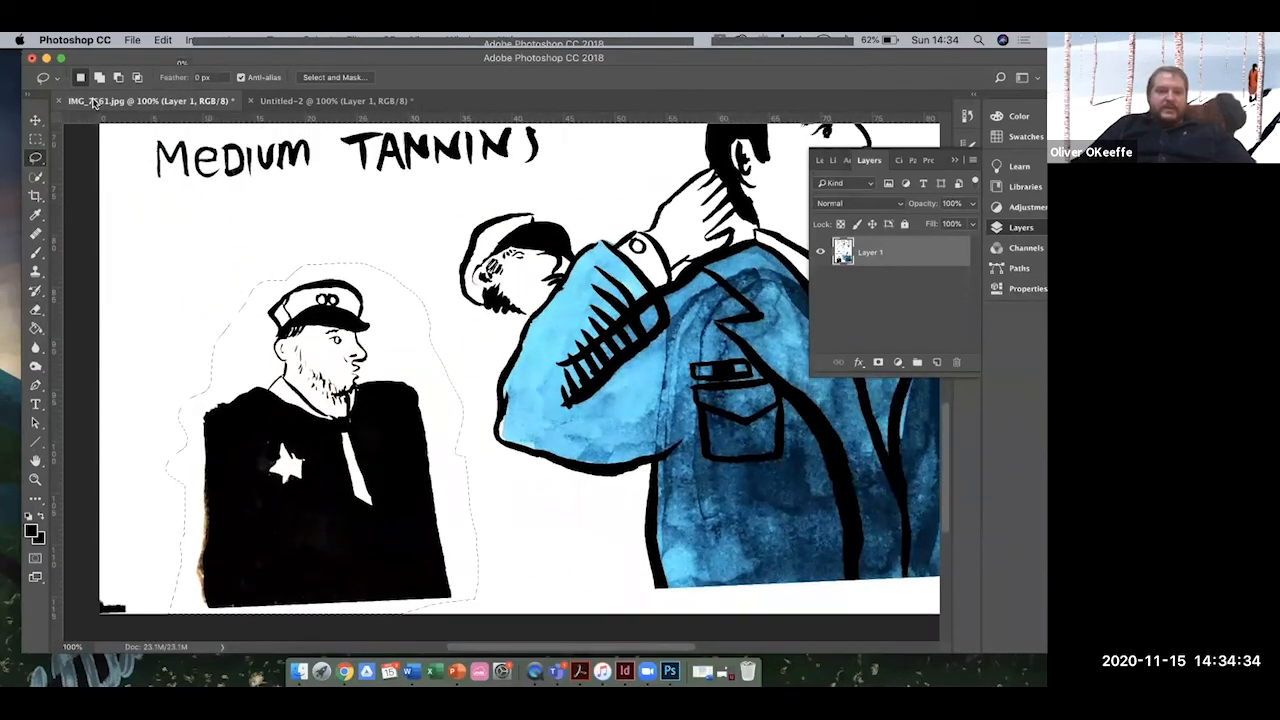
click(158, 43)
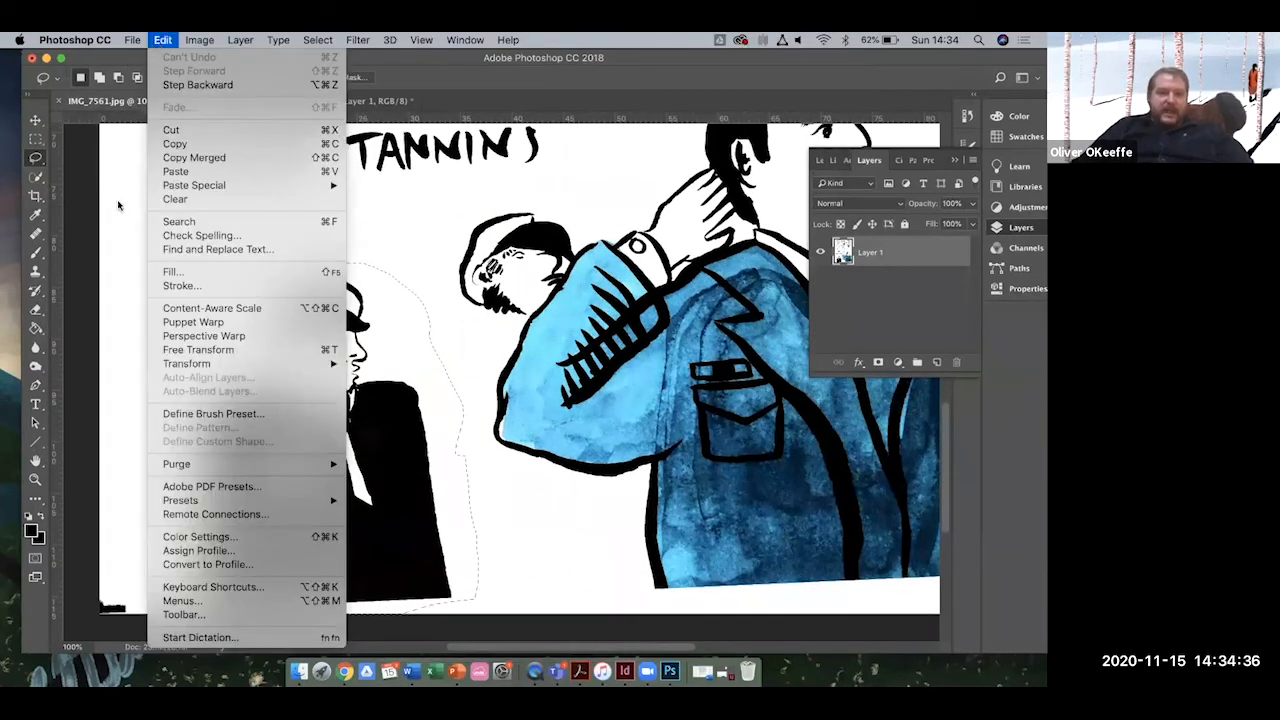
mouse_move(127, 41)
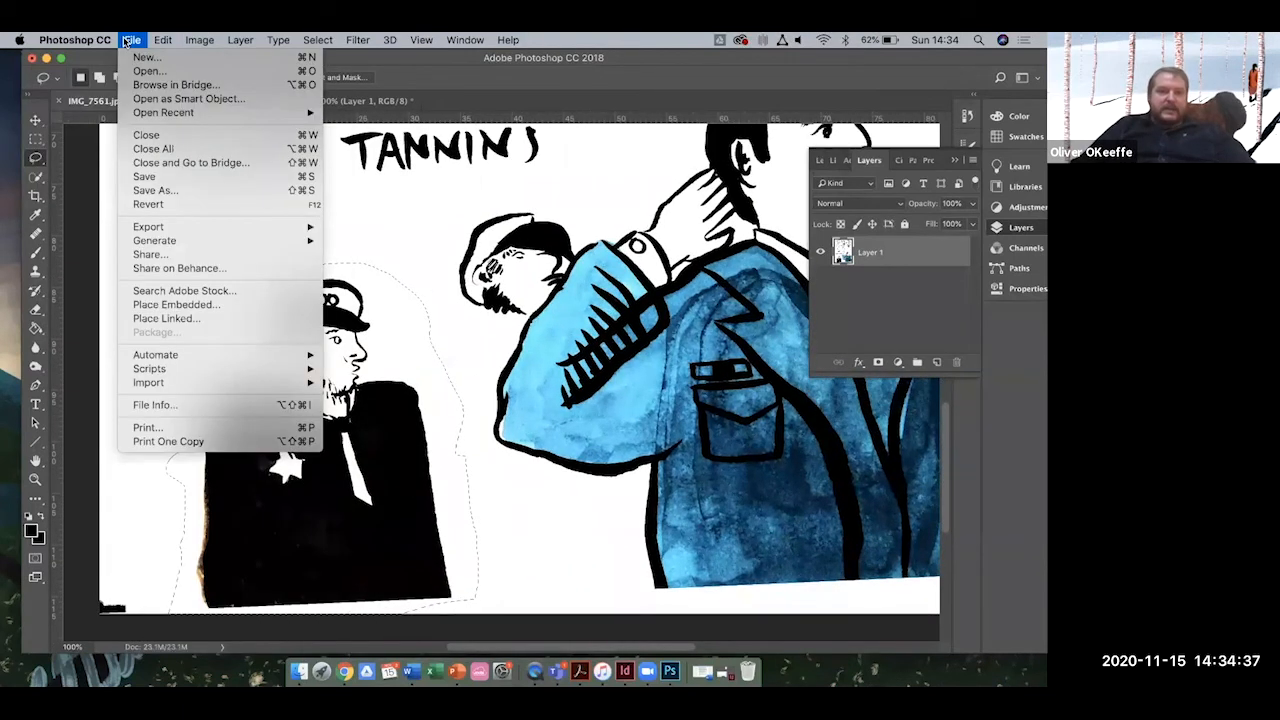
click(102, 181)
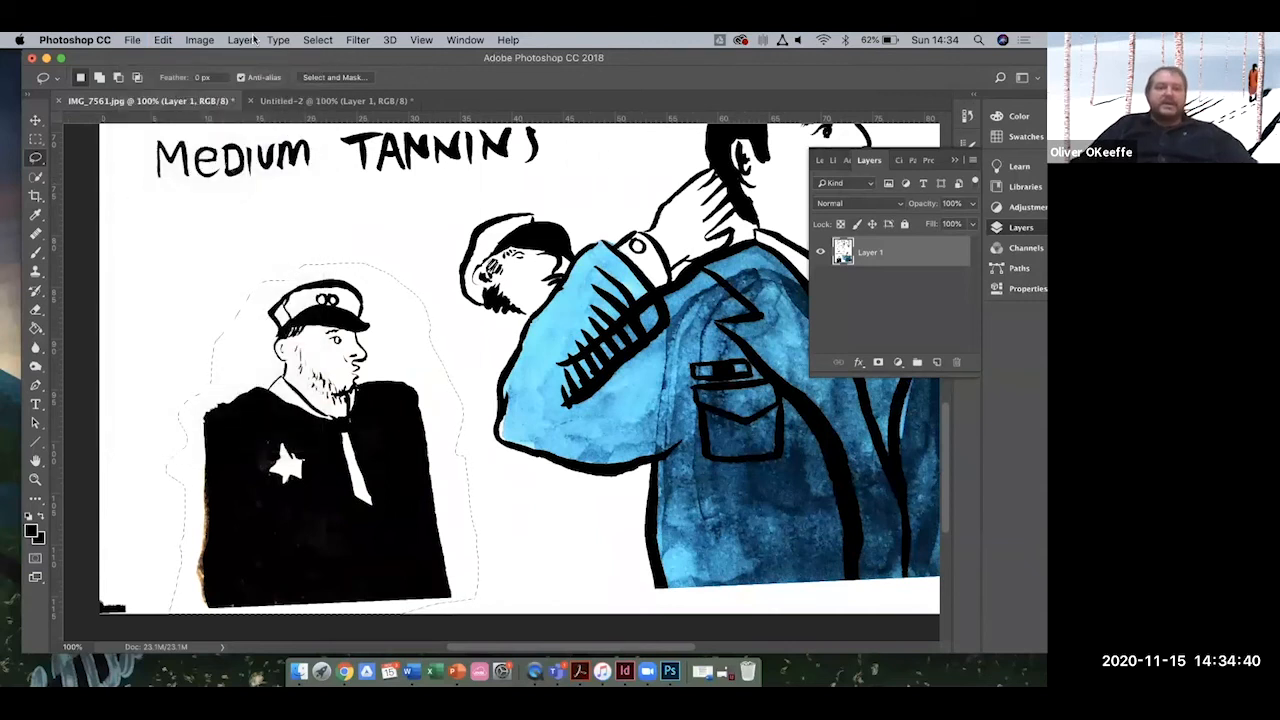
click(190, 41)
mouse_move(168, 42)
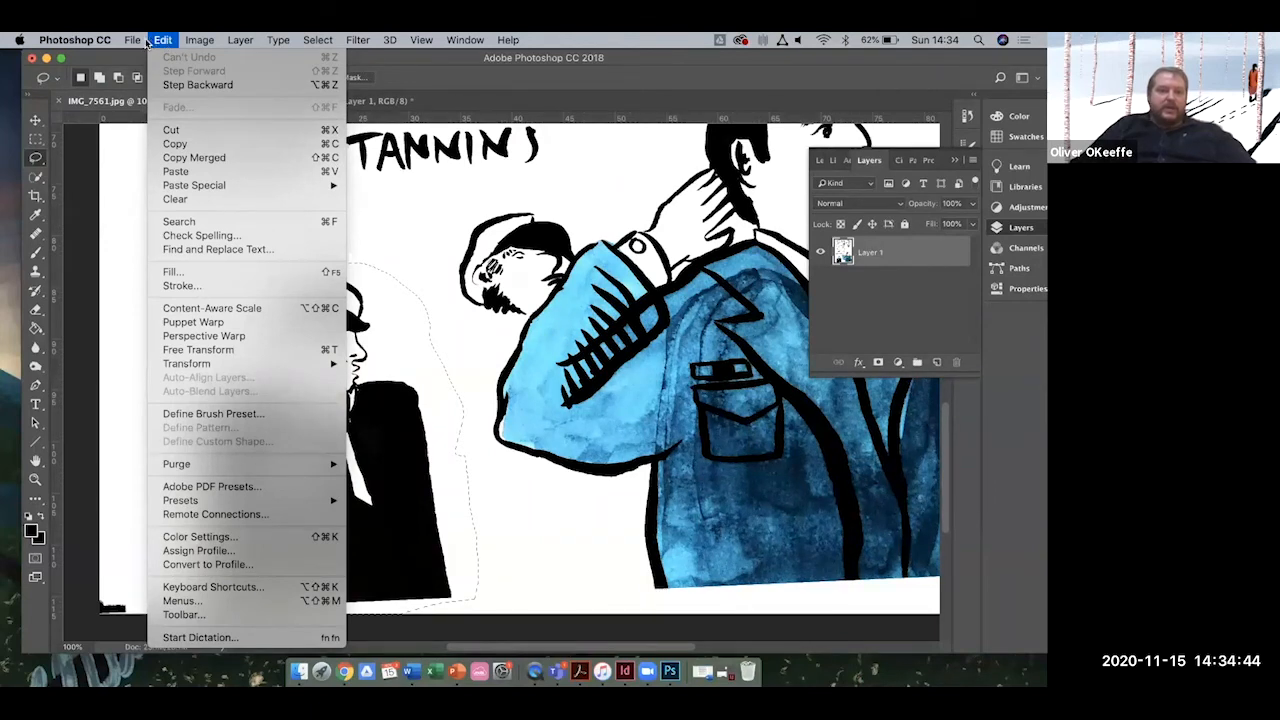
click(98, 205)
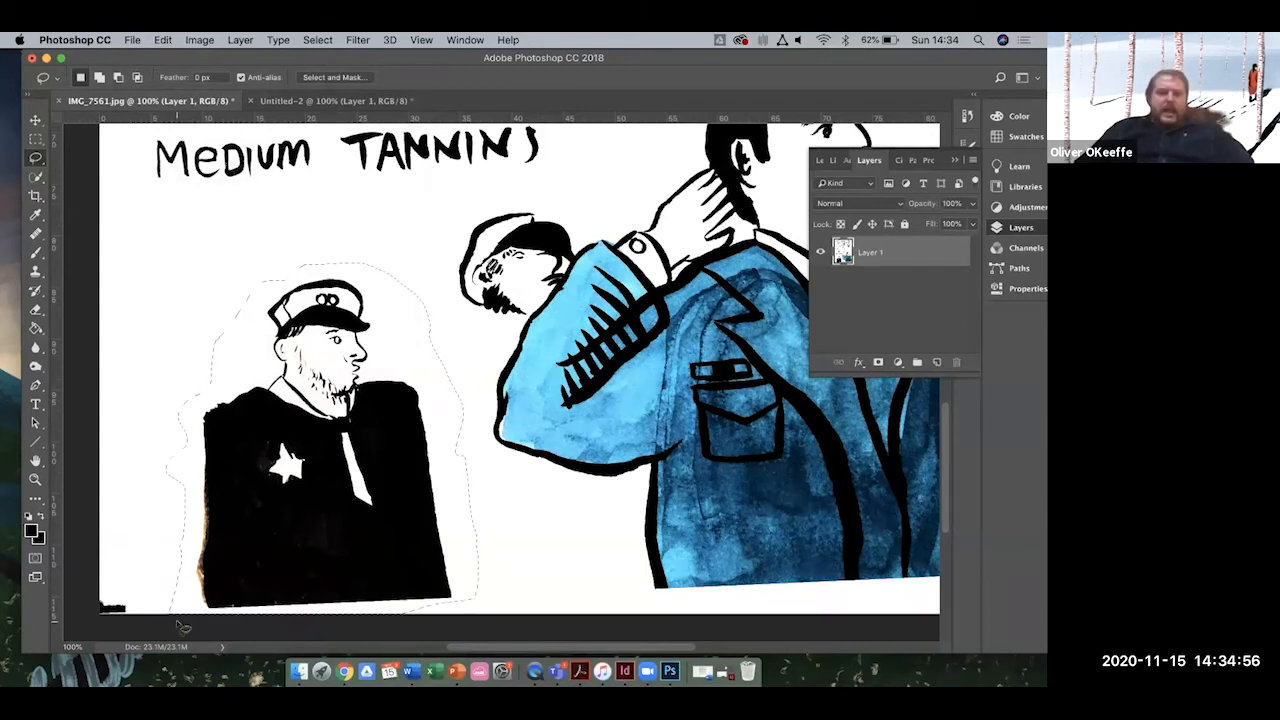
Replace the old selection with a freehand Lasso selection around the whole man in the blue coat and copy it.
click(35, 120)
click(37, 158)
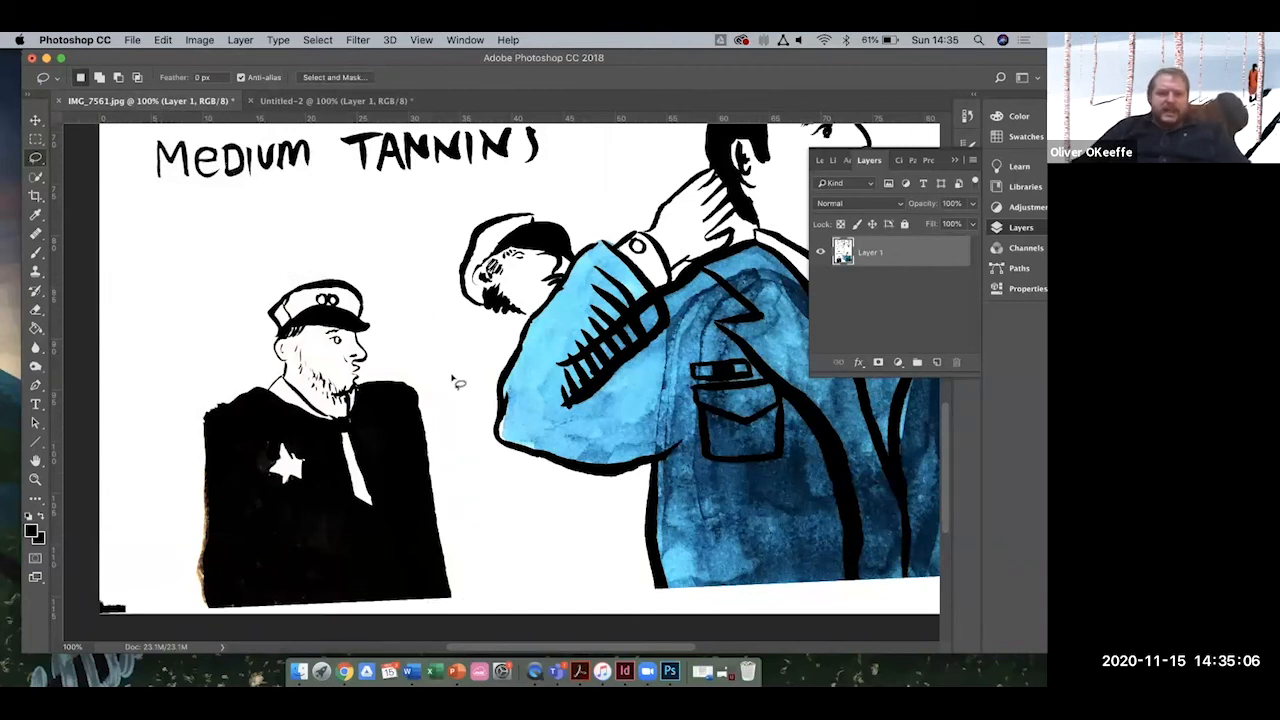
scroll(457, 382, up, 3)
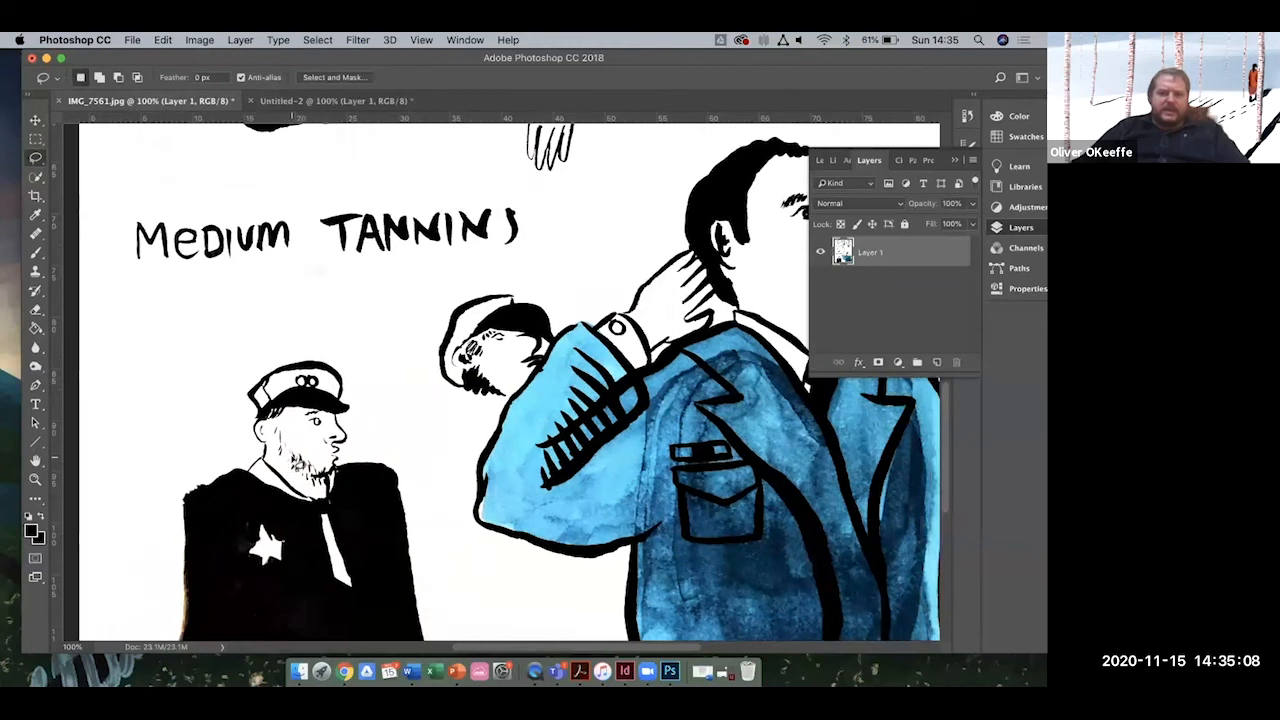
scroll(296, 460, right, 5)
scroll(296, 460, down, 2)
key(super+minus)
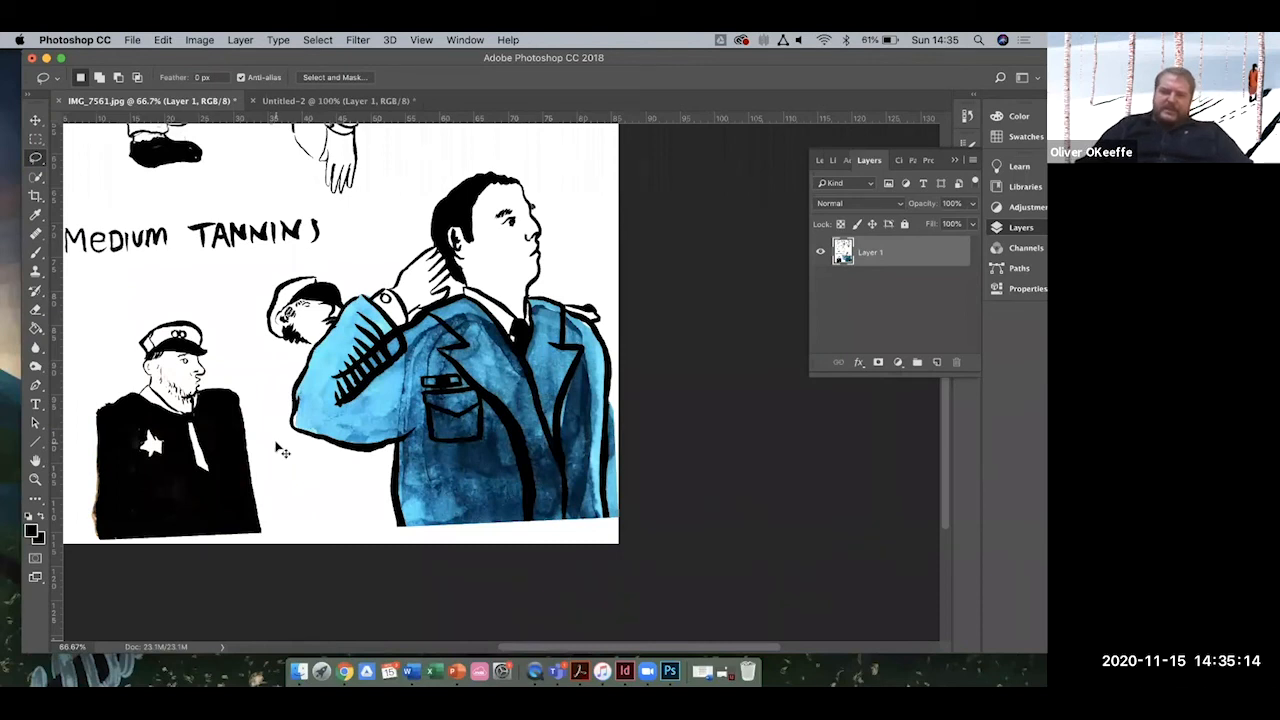
key(super+plus)
key(super+plus)
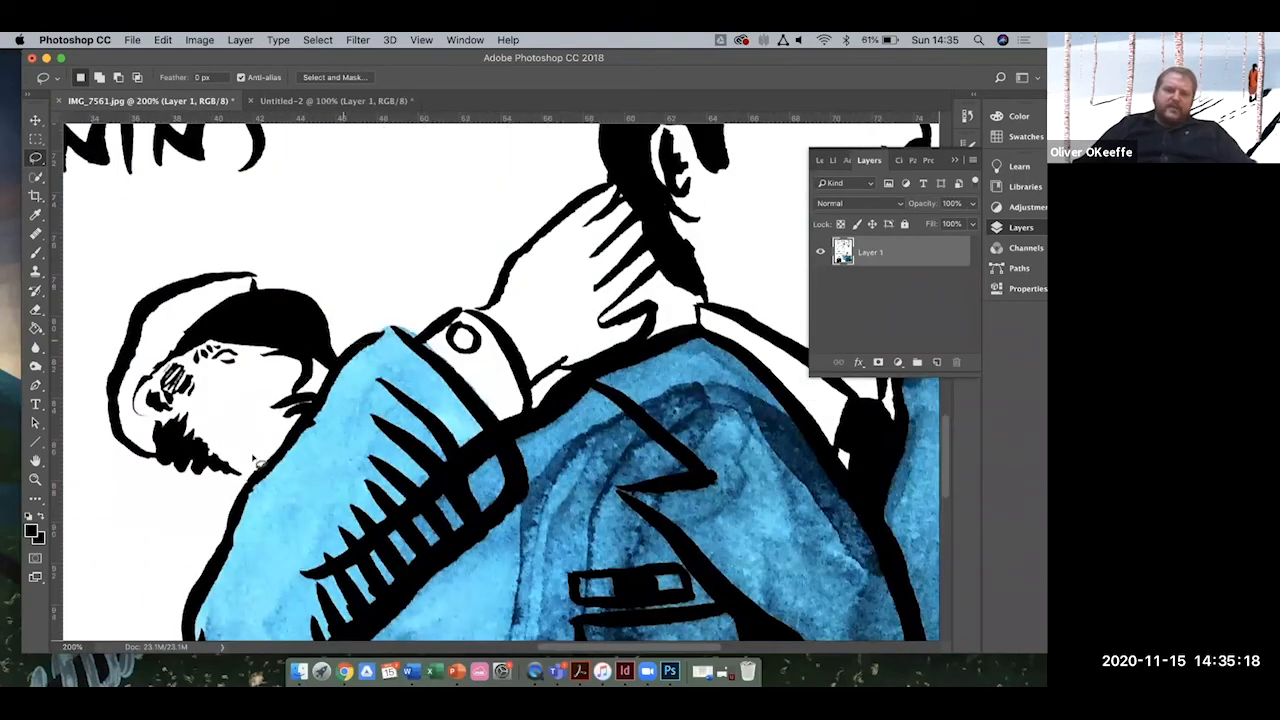
scroll(214, 494, down, 5)
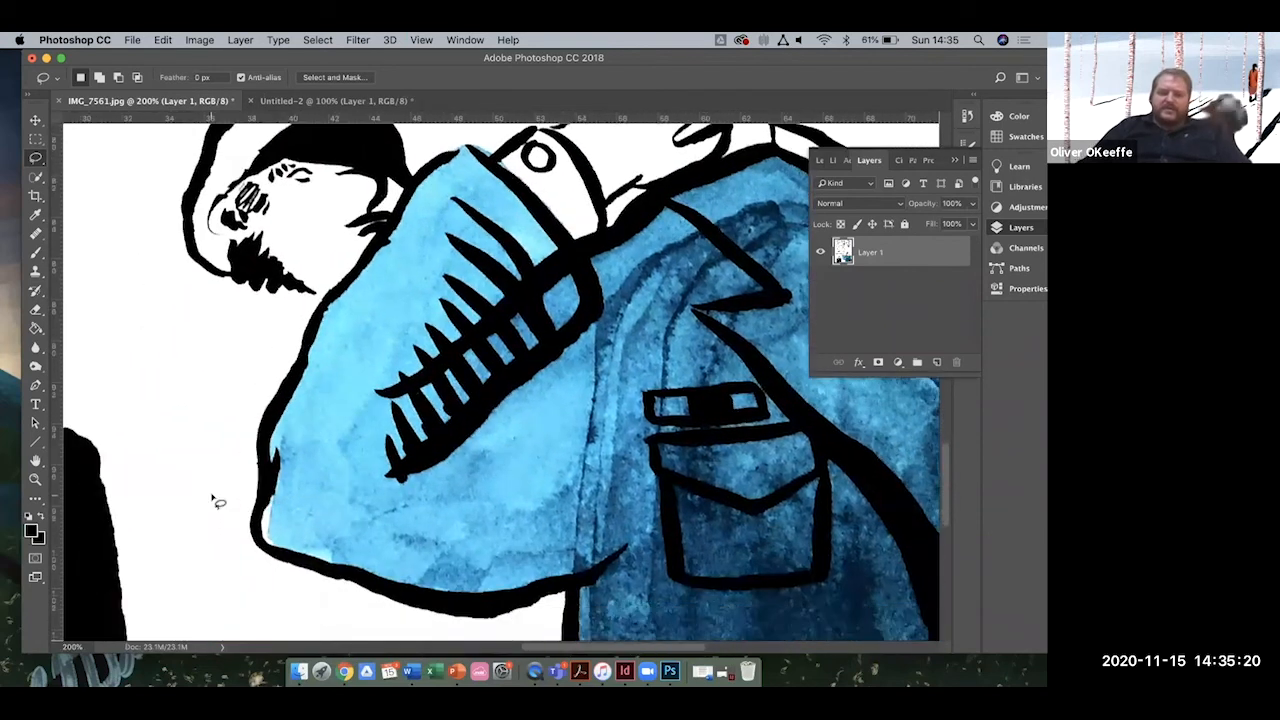
key(super+minus)
mouse_move(472, 540)
mouse_down()
mouse_move(385, 506)
mouse_move(350, 434)
mouse_move(350, 377)
mouse_move(417, 343)
mouse_move(436, 300)
mouse_move(431, 320)
mouse_move(448, 312)
mouse_move(450, 282)
mouse_move(557, 143)
mouse_move(652, 70)
mouse_up()
mouse_move(805, 128)
mouse_down()
mouse_move(926, 366)
mouse_move(914, 486)
mouse_move(870, 579)
mouse_move(884, 577)
mouse_move(892, 606)
mouse_move(856, 600)
mouse_move(713, 642)
mouse_move(564, 648)
mouse_move(504, 624)
mouse_move(487, 593)
mouse_up()
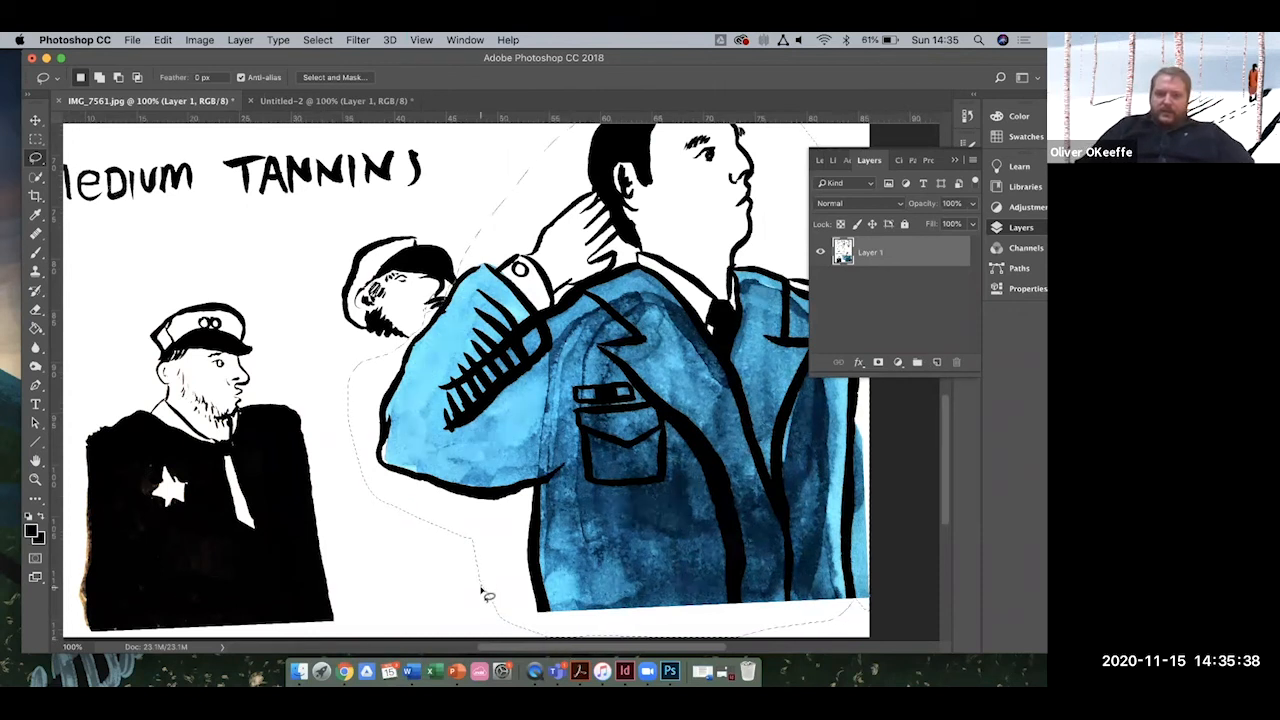
scroll(480, 592, down, 1)
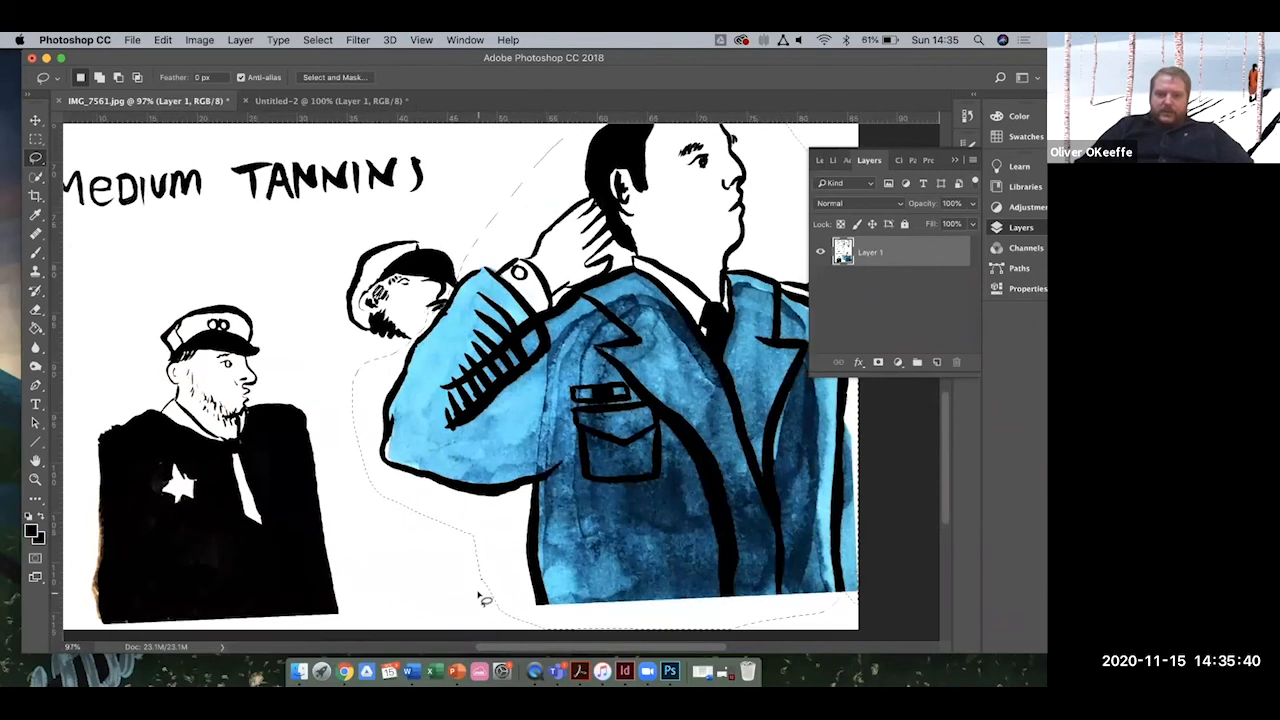
scroll(482, 597, down, 3)
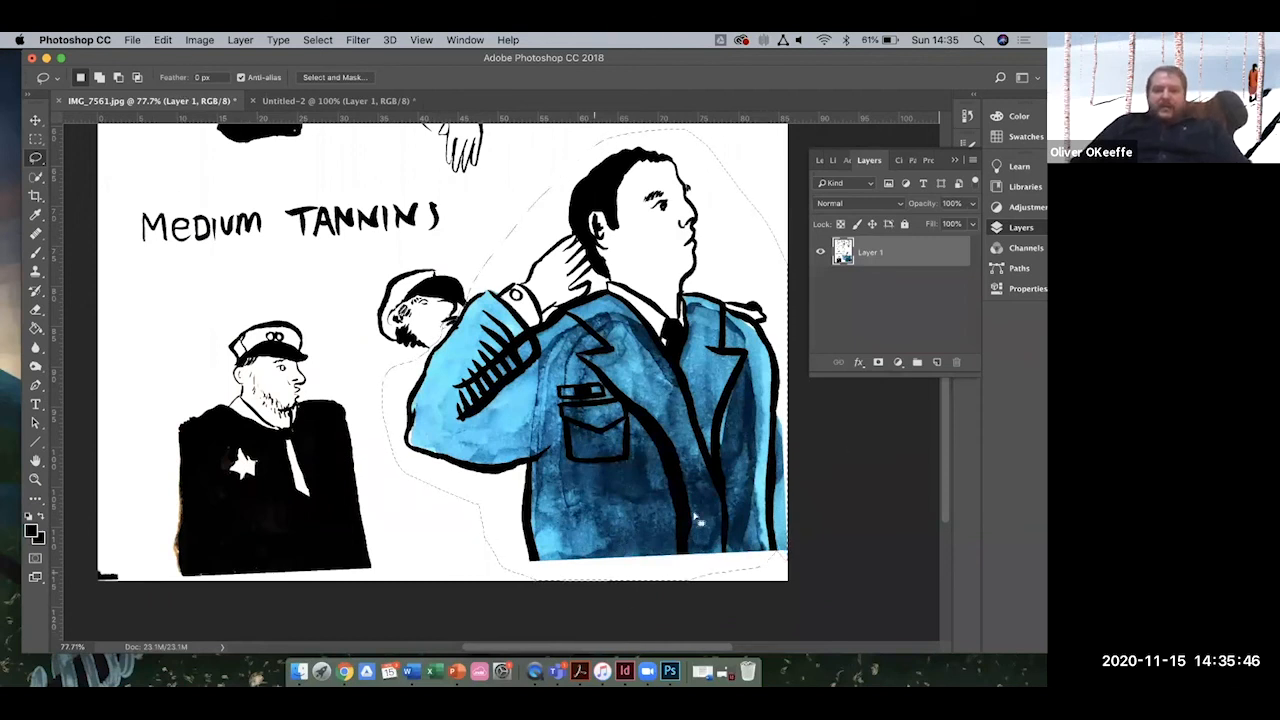
click(161, 41)
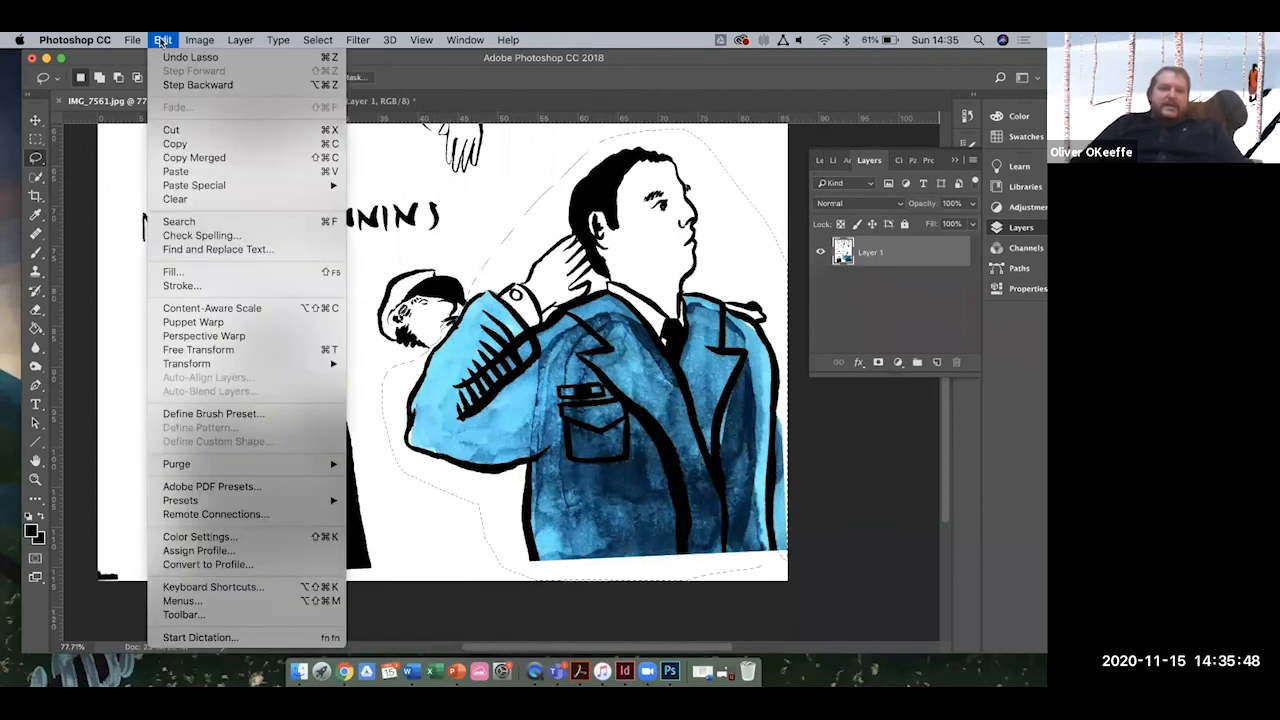
click(183, 146)
Create a new 1435 x 1598 px document at 72 ppi from the Clipboard preset and paste the copied man into it.
click(131, 42)
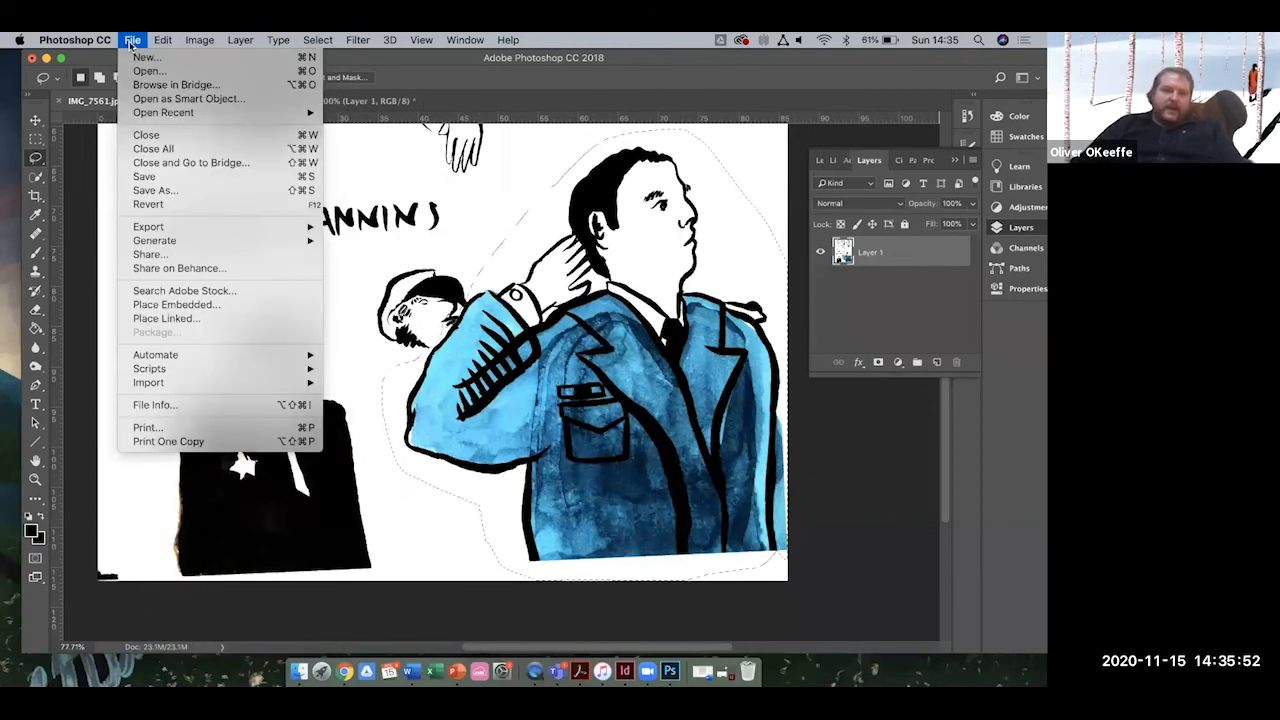
click(140, 57)
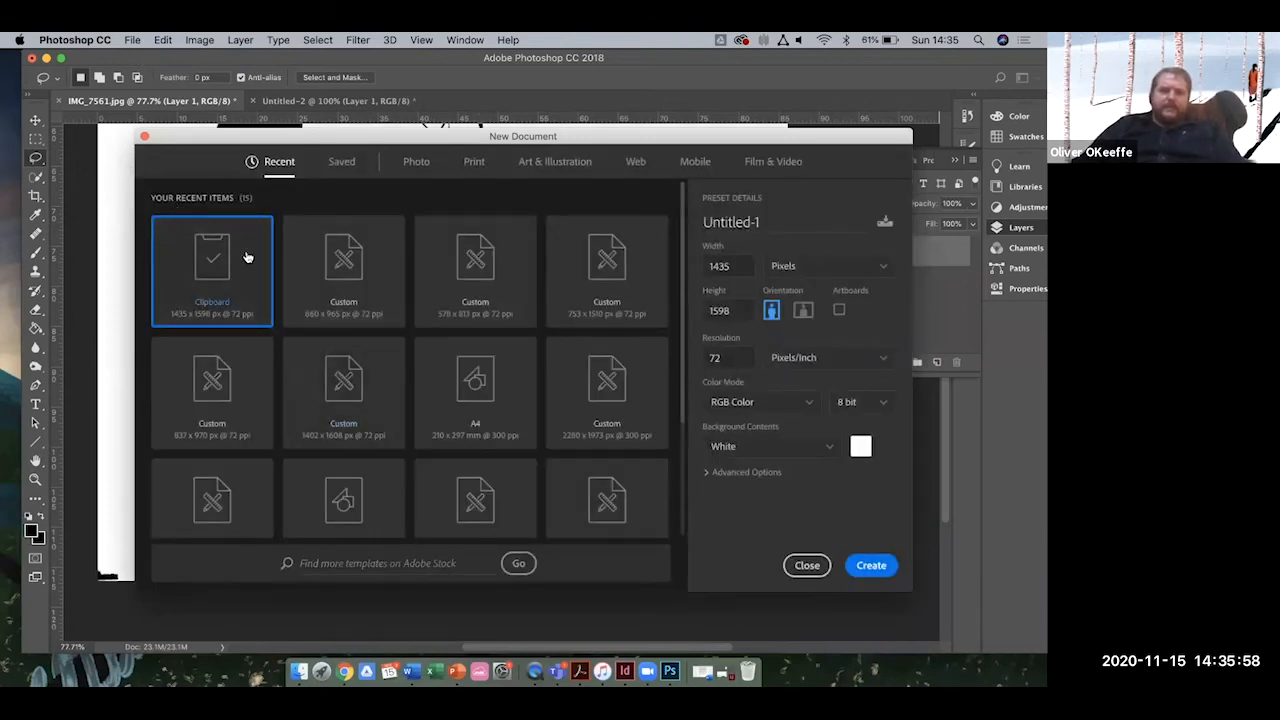
click(869, 566)
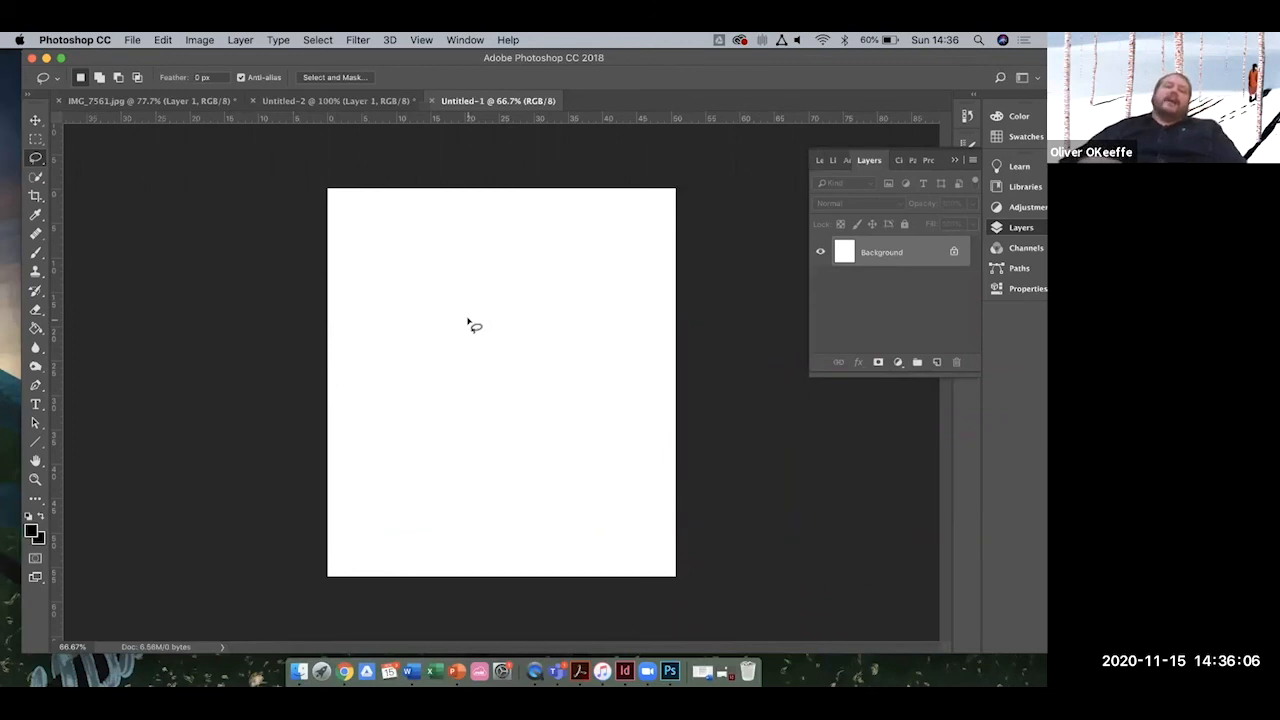
click(165, 42)
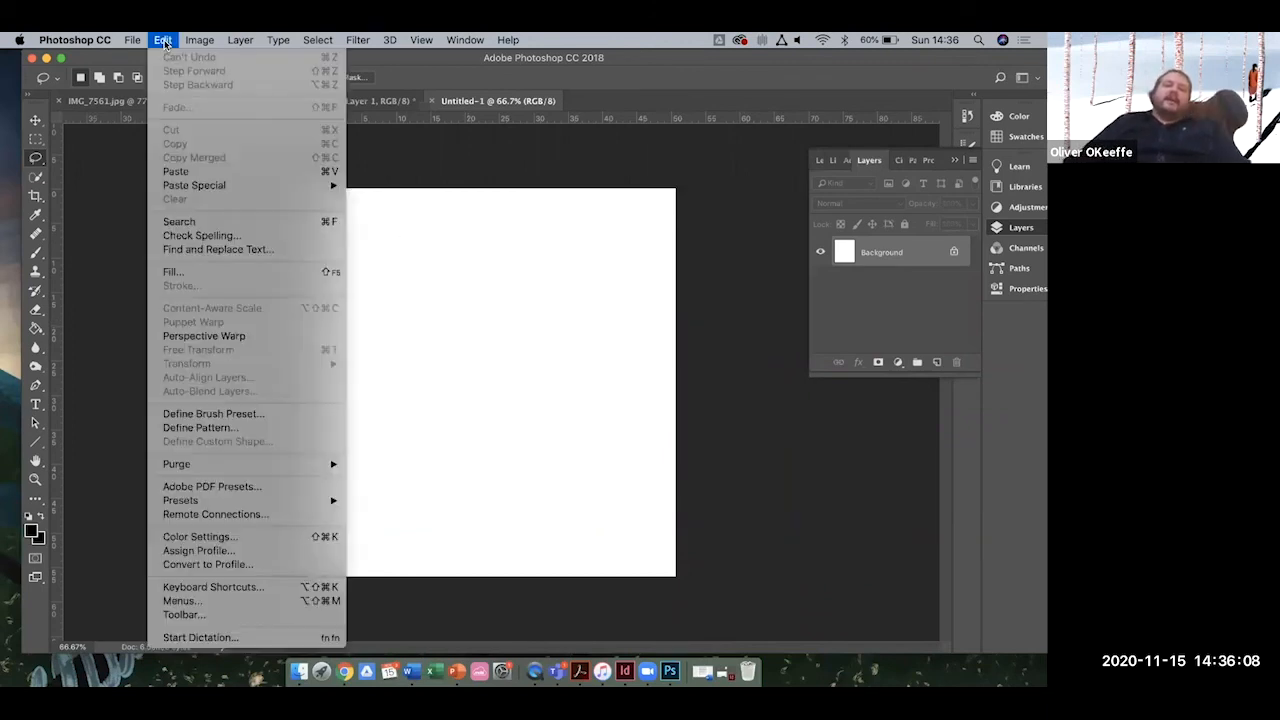
click(176, 171)
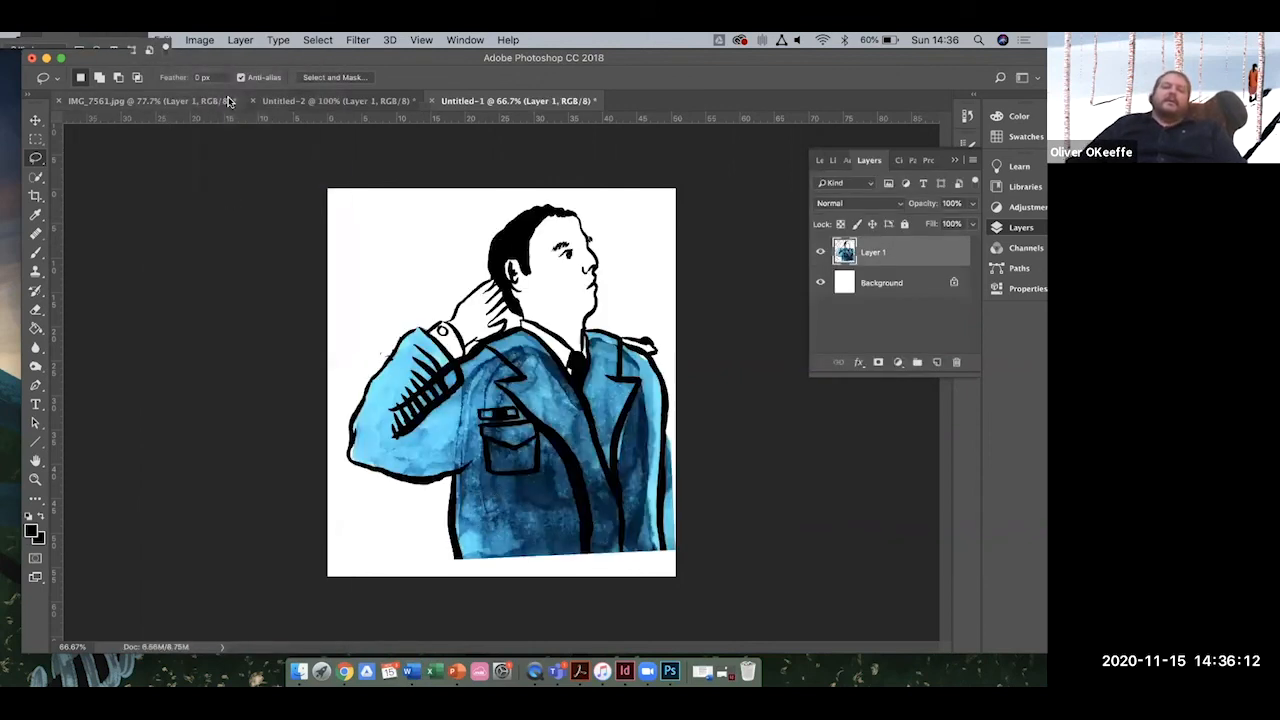
Start saving the new document as Blue-Coat in the Finished Images Monday 12th folder inside the images folder on the Desktop.
click(125, 41)
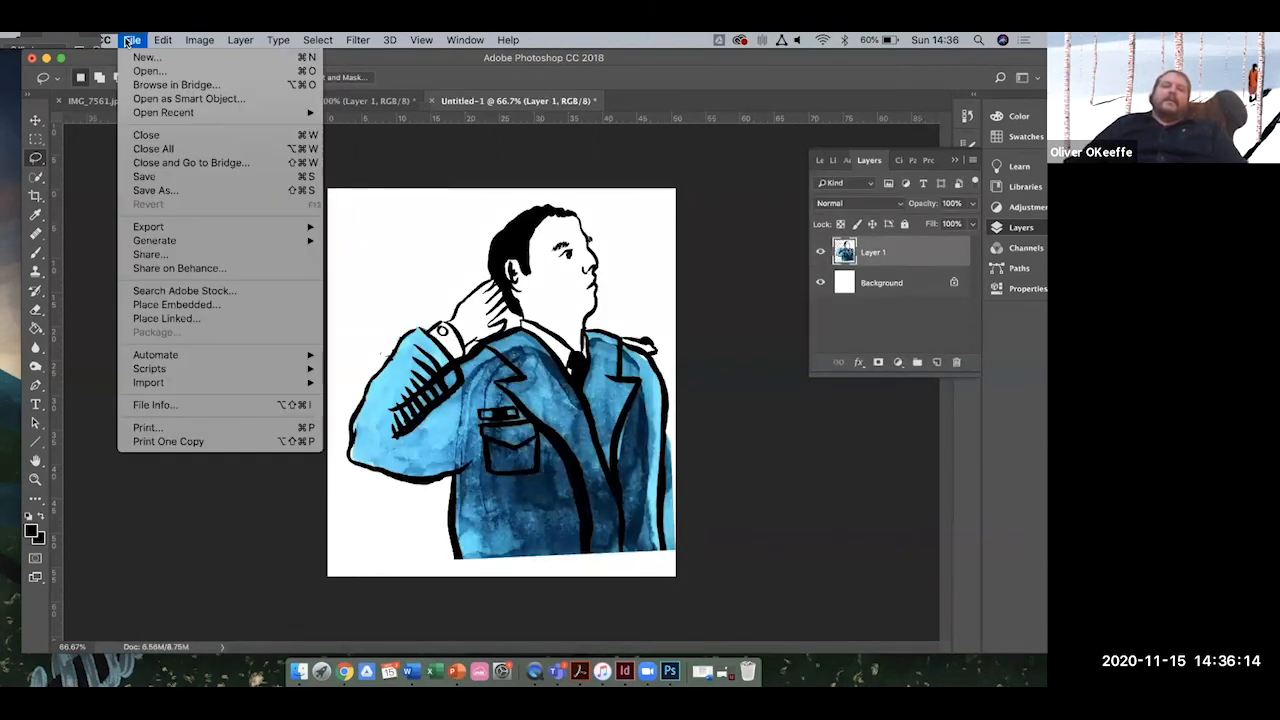
click(149, 191)
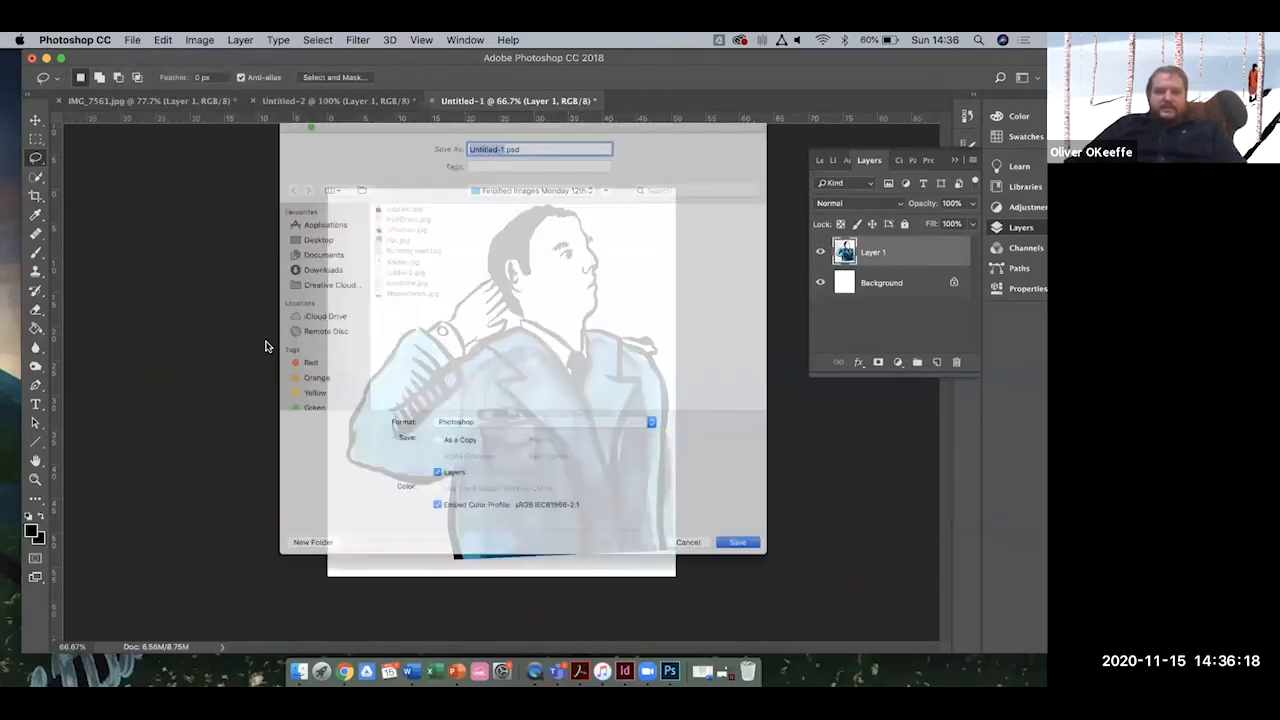
key(BackSpace)
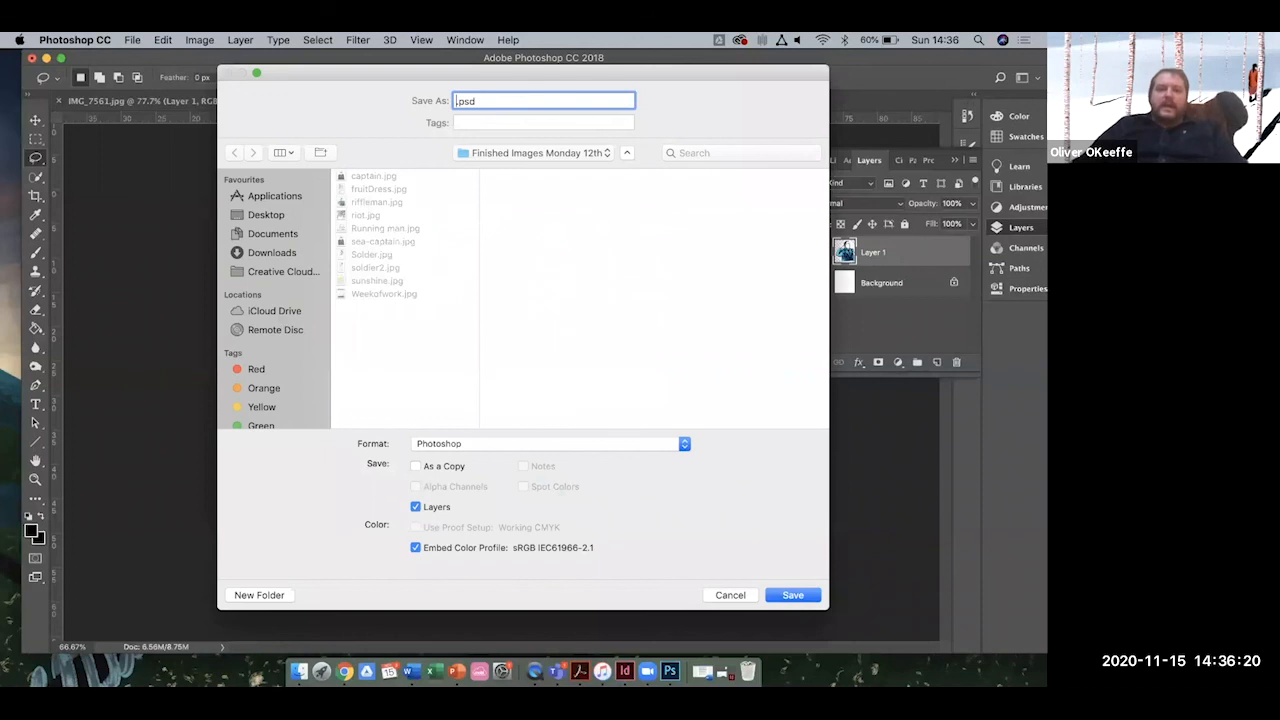
text(Blue-Coat)
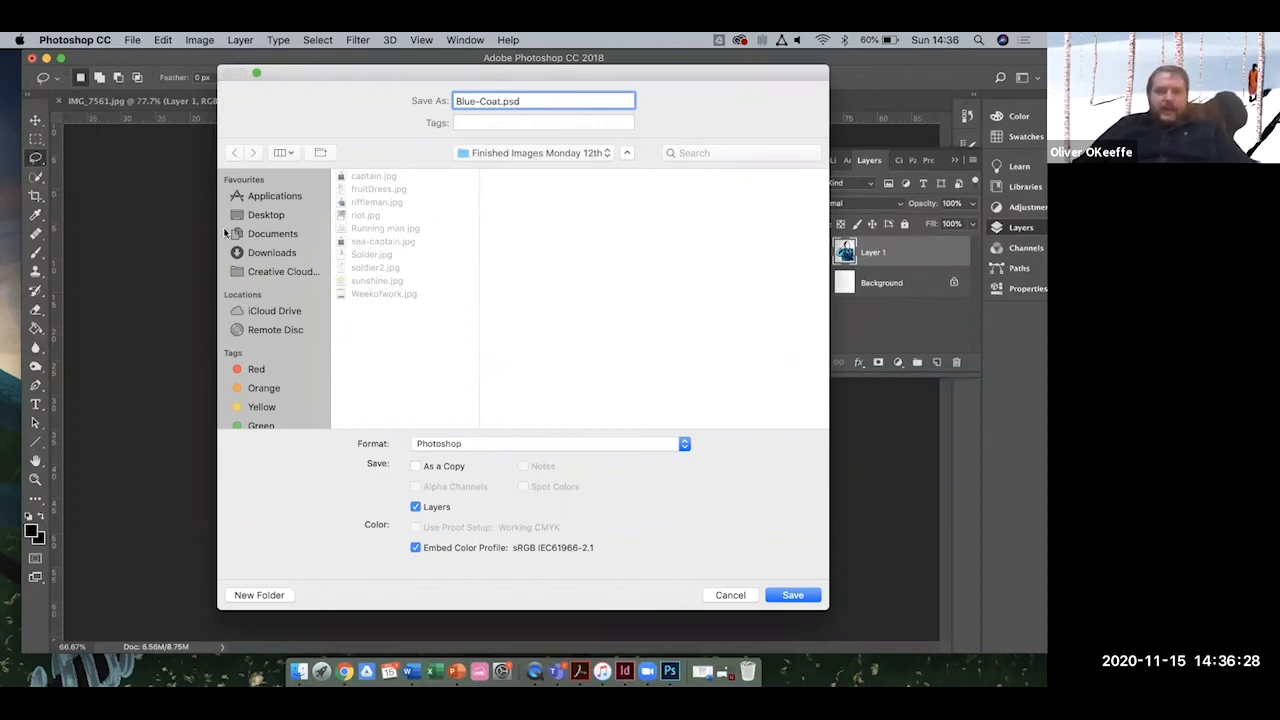
click(262, 215)
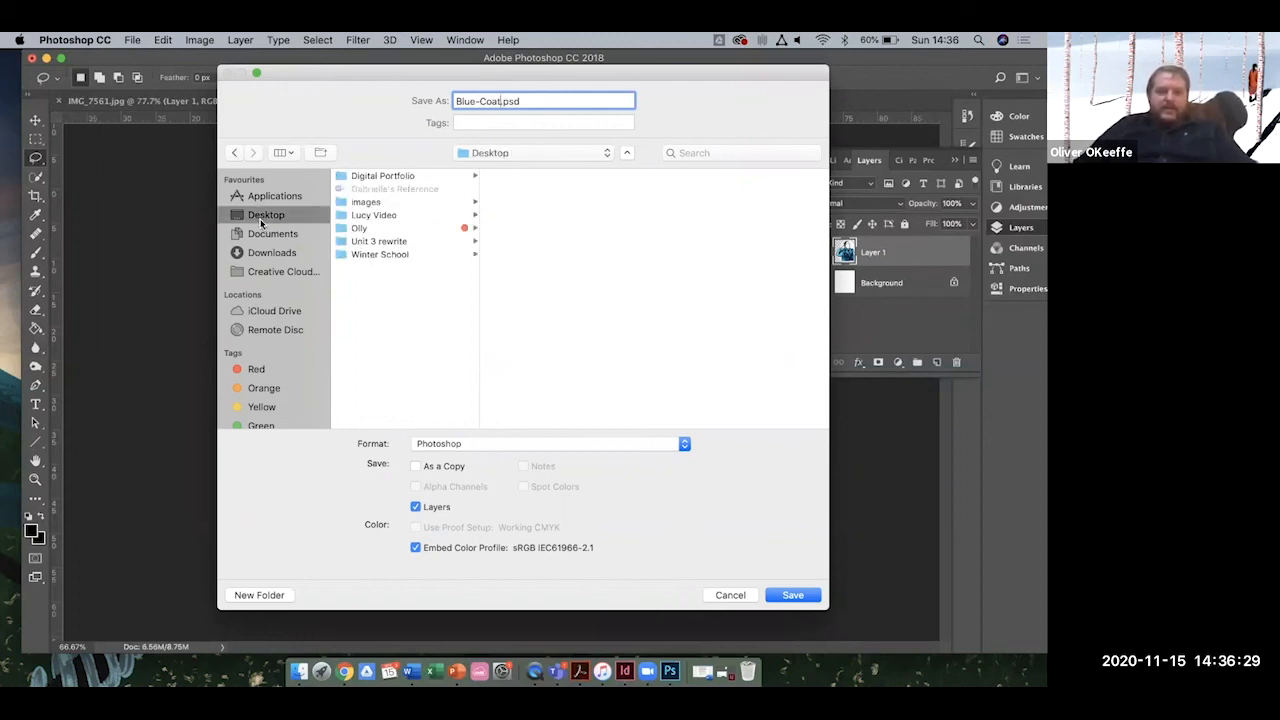
click(376, 202)
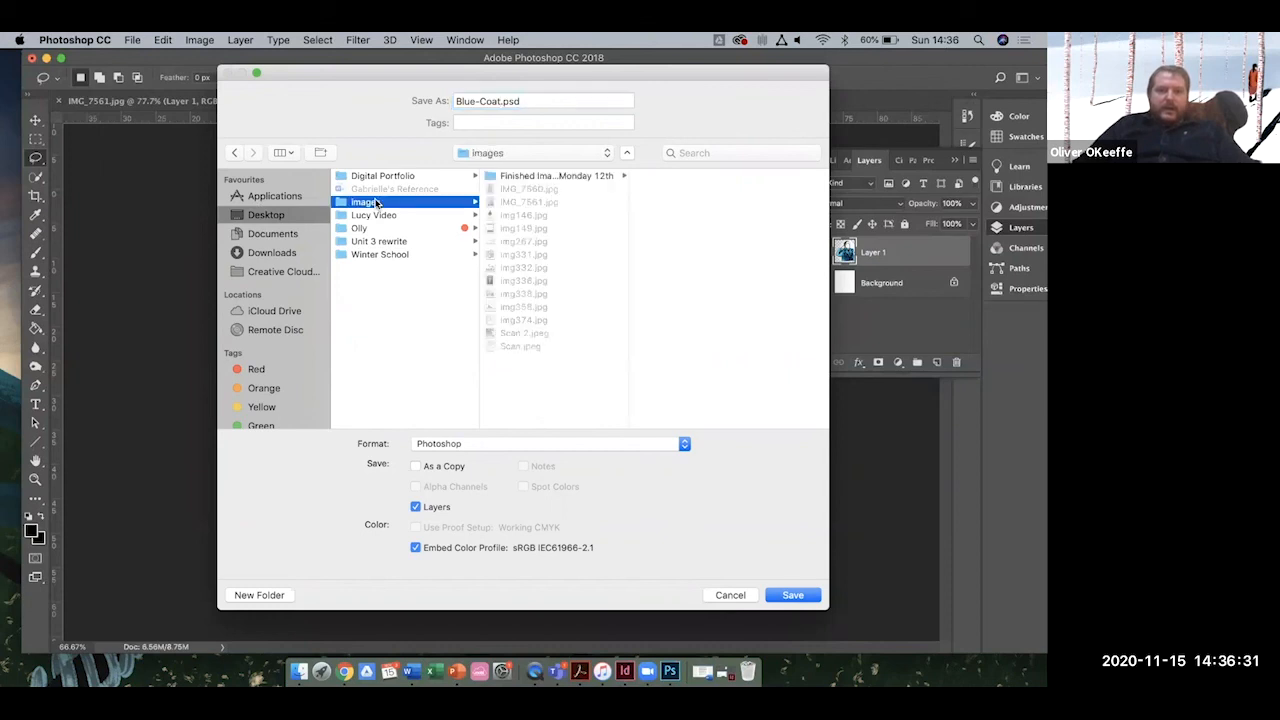
click(510, 176)
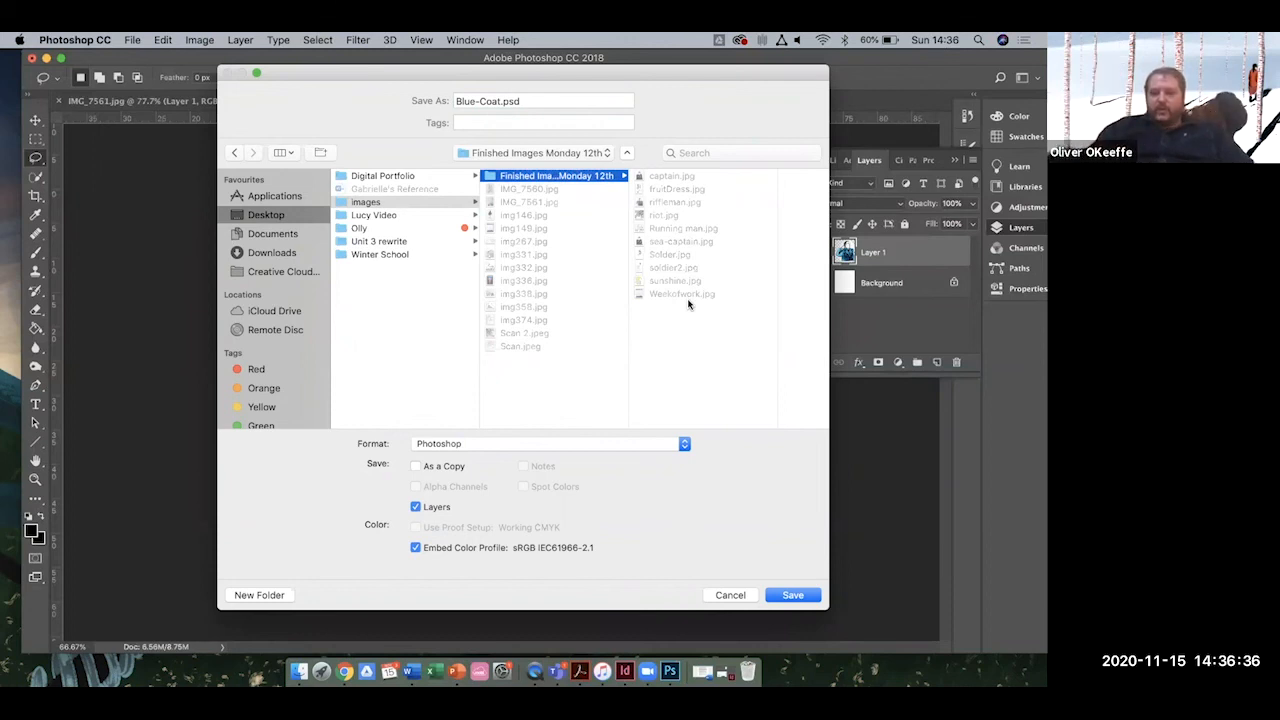
Save Blue-Coat in JPEG format at quality 12 (Maximum), Progressive with 5 scans.
click(683, 444)
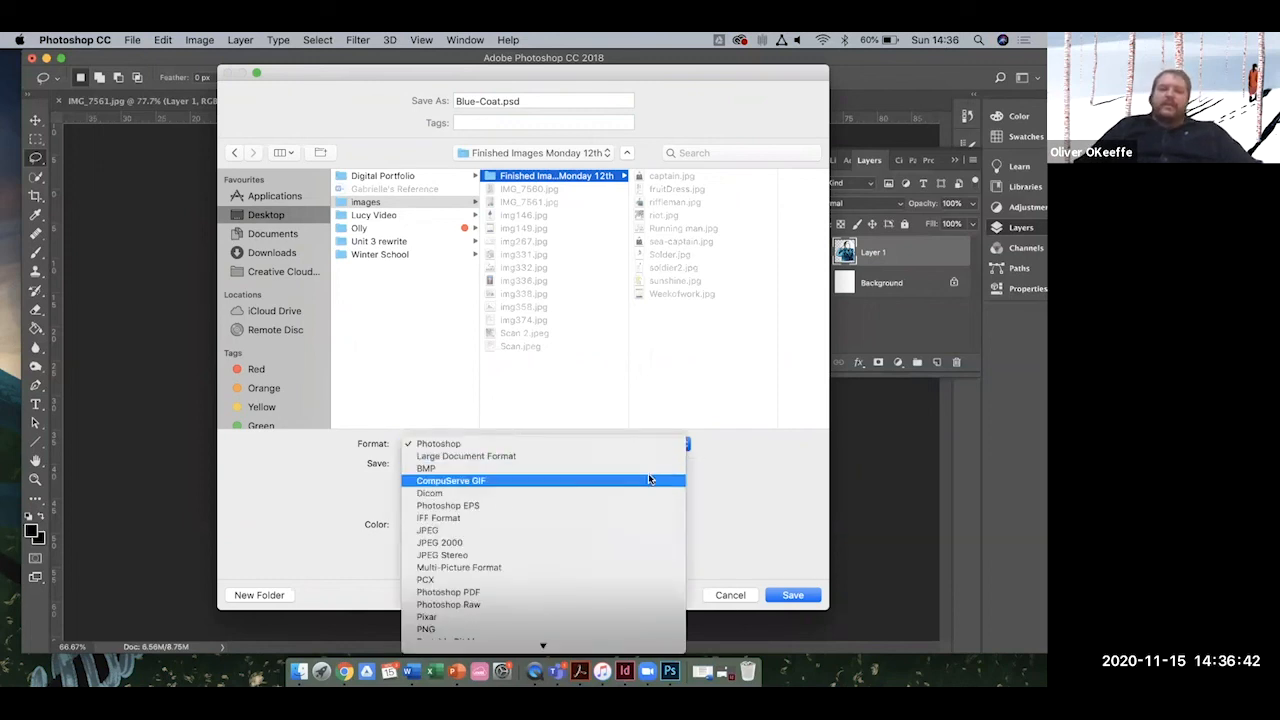
click(613, 530)
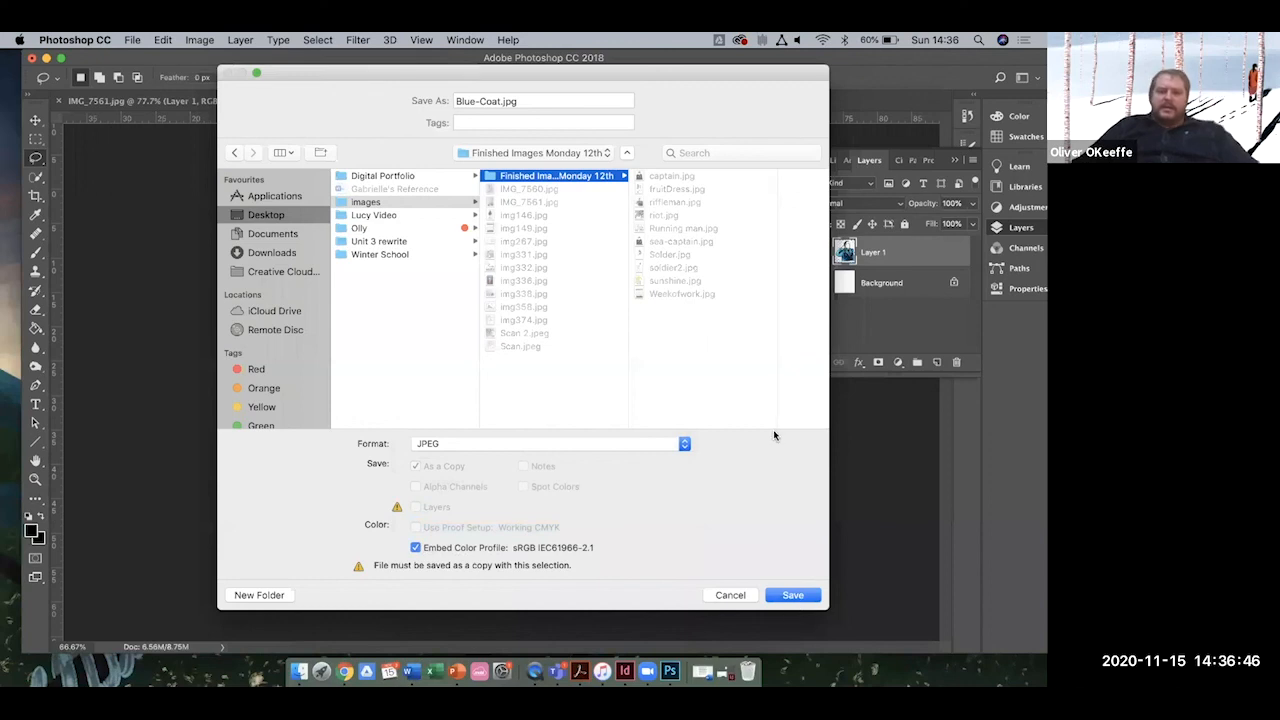
click(793, 595)
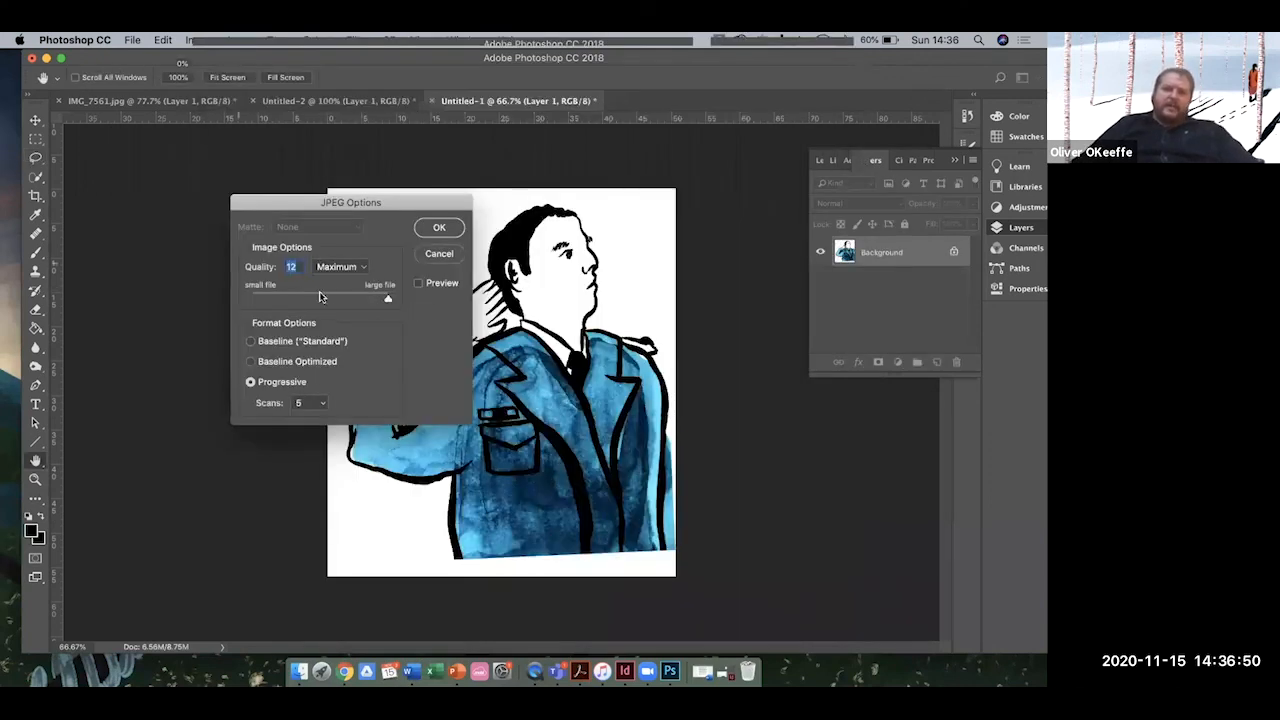
click(440, 227)
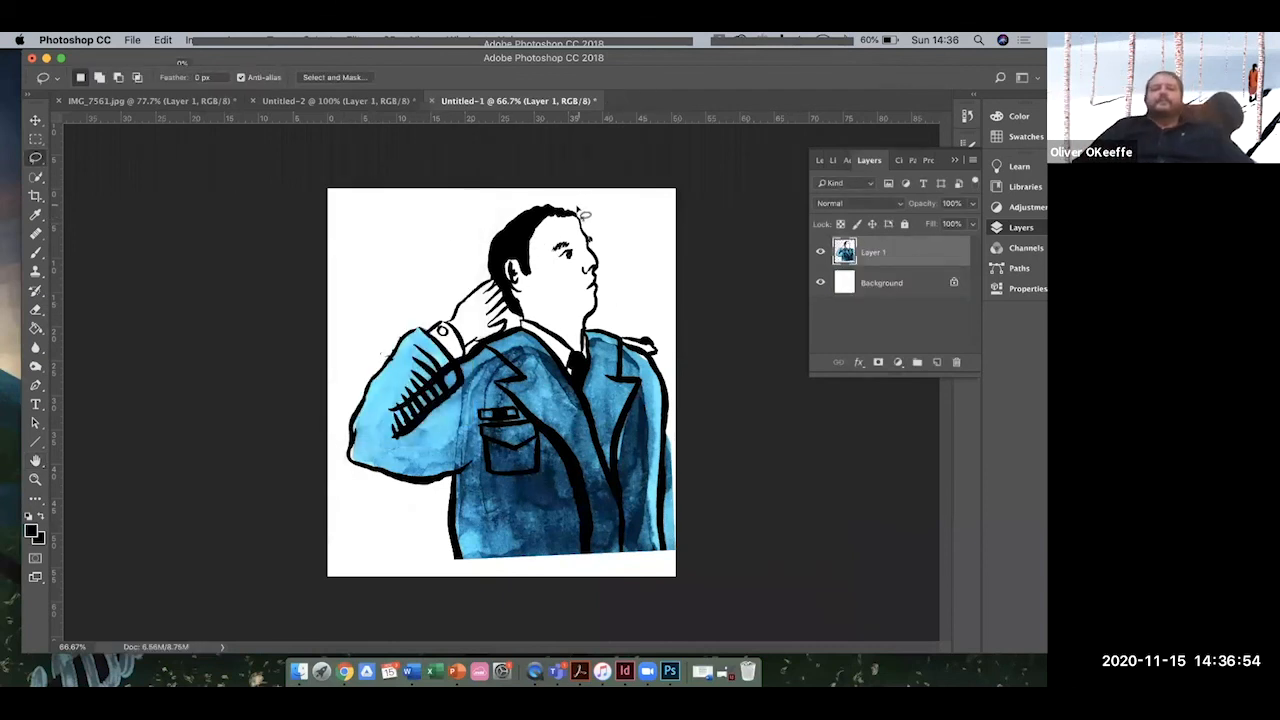
Return to the IMG_7561.jpg page, clear the selection around the man in the blue coat and show the whole page.
click(152, 100)
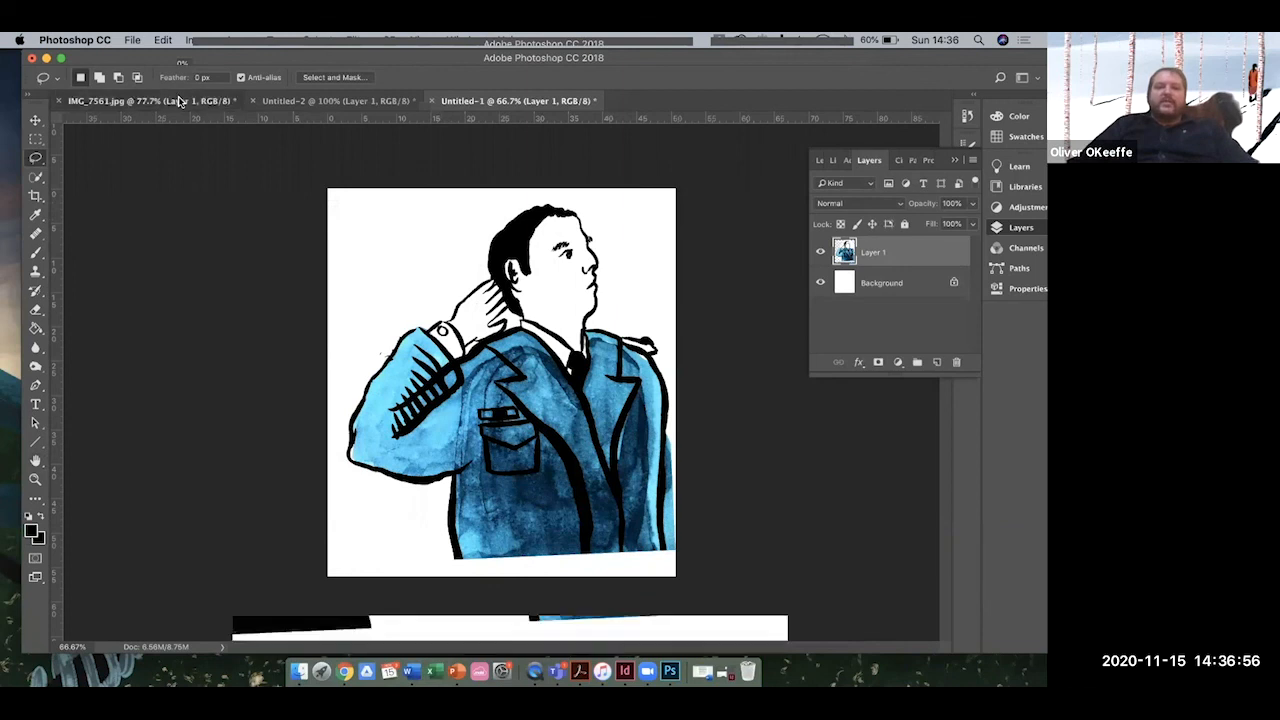
key(super+d)
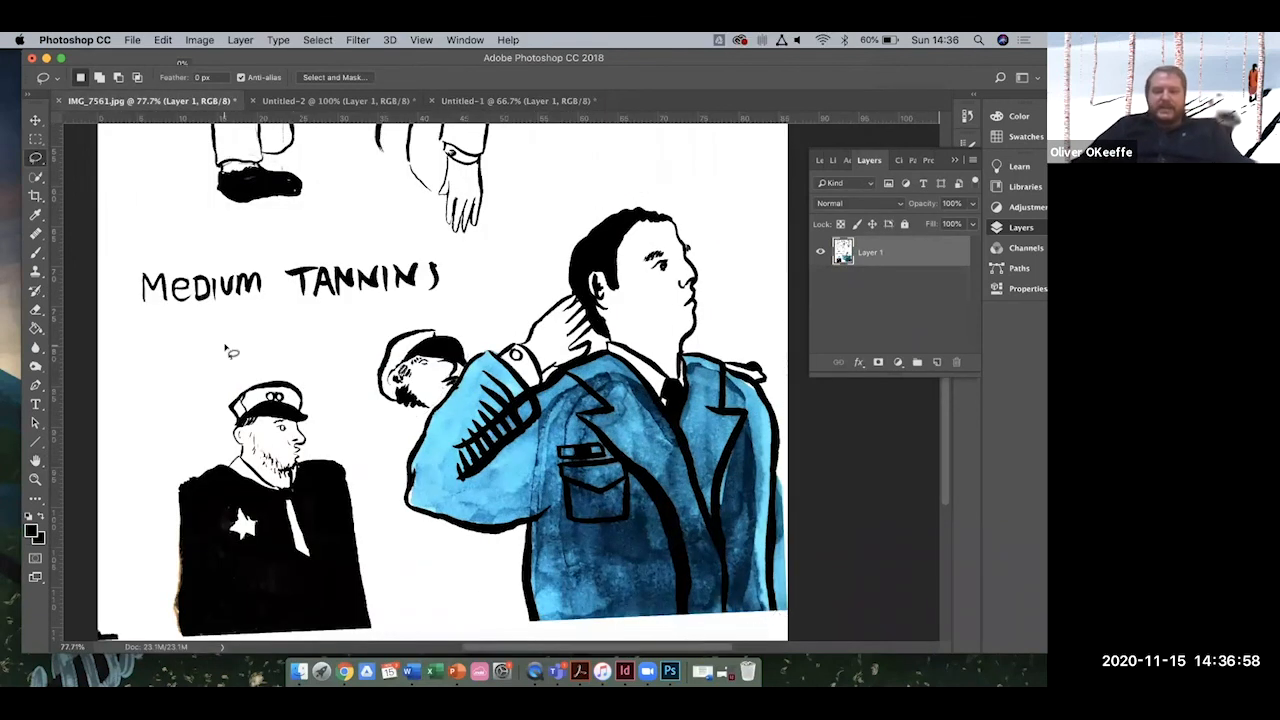
key(super+minus)
key(super+minus)
key(super+minus)
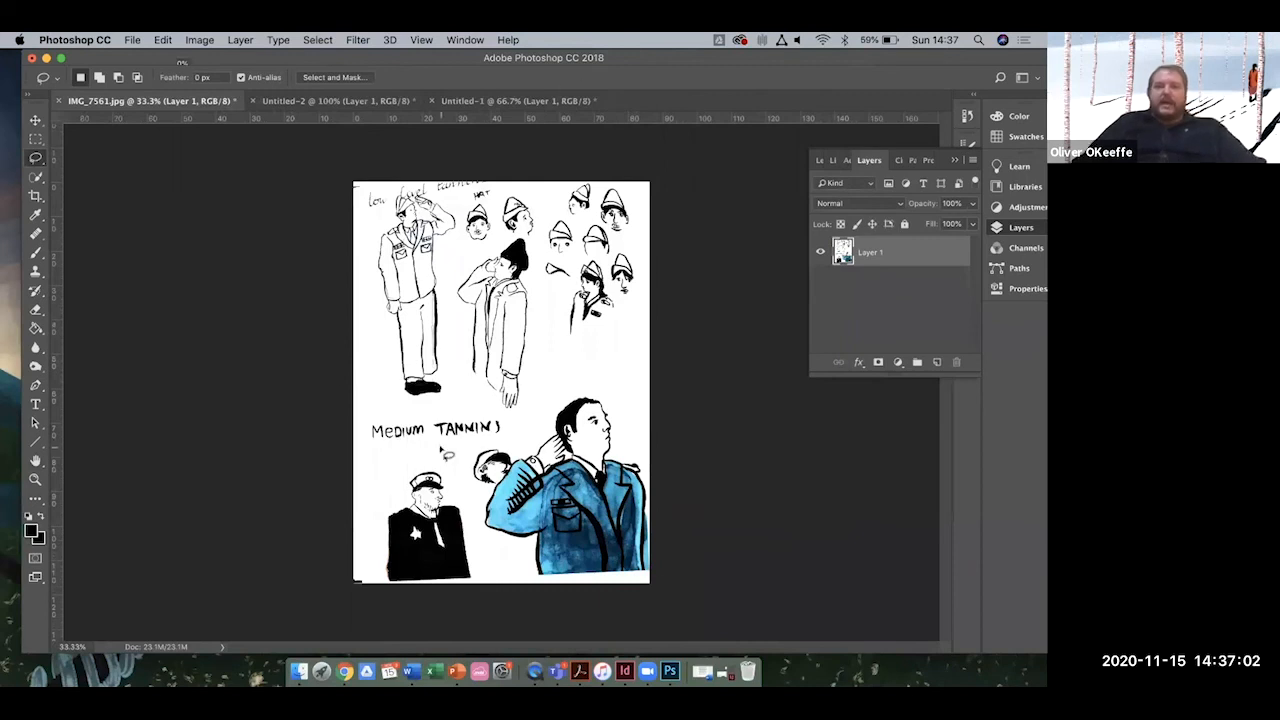
Switch from Photoshop to the desktop, open the images folder in Finder and view the original IMG_7561.jpg photo in Preview.
drag(491, 55, 363, 59)
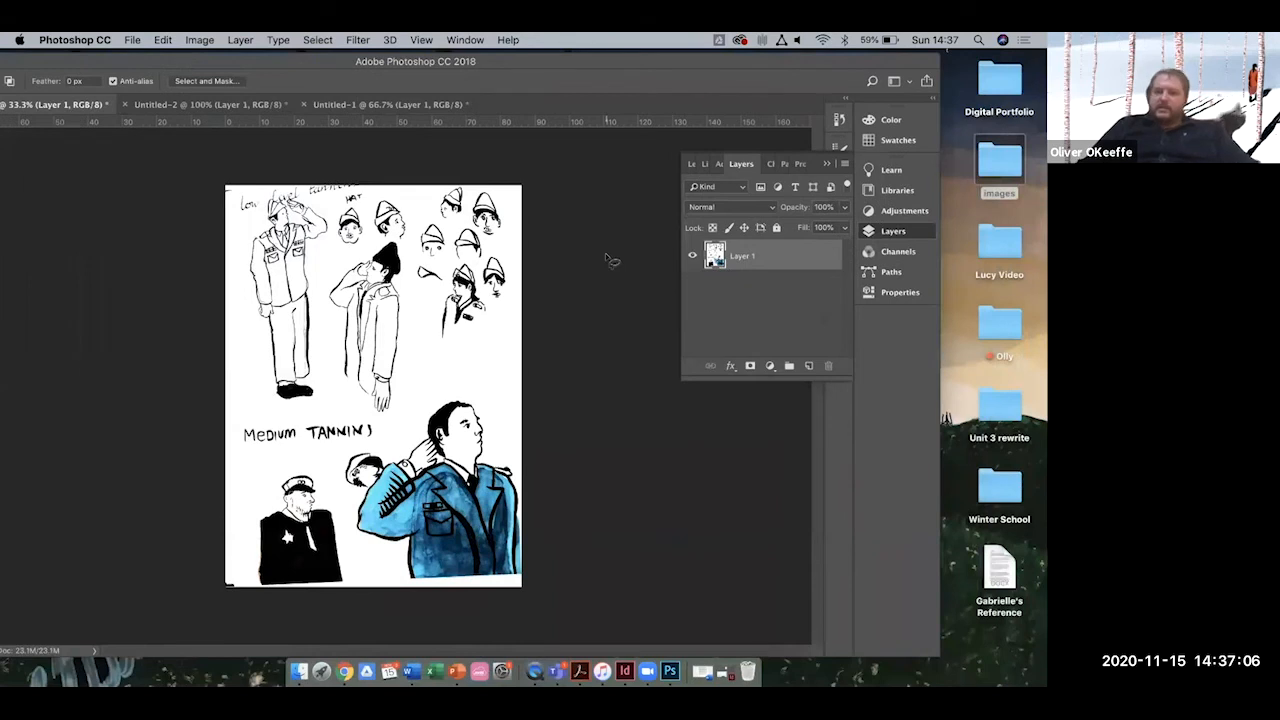
key(ctrl+Right)
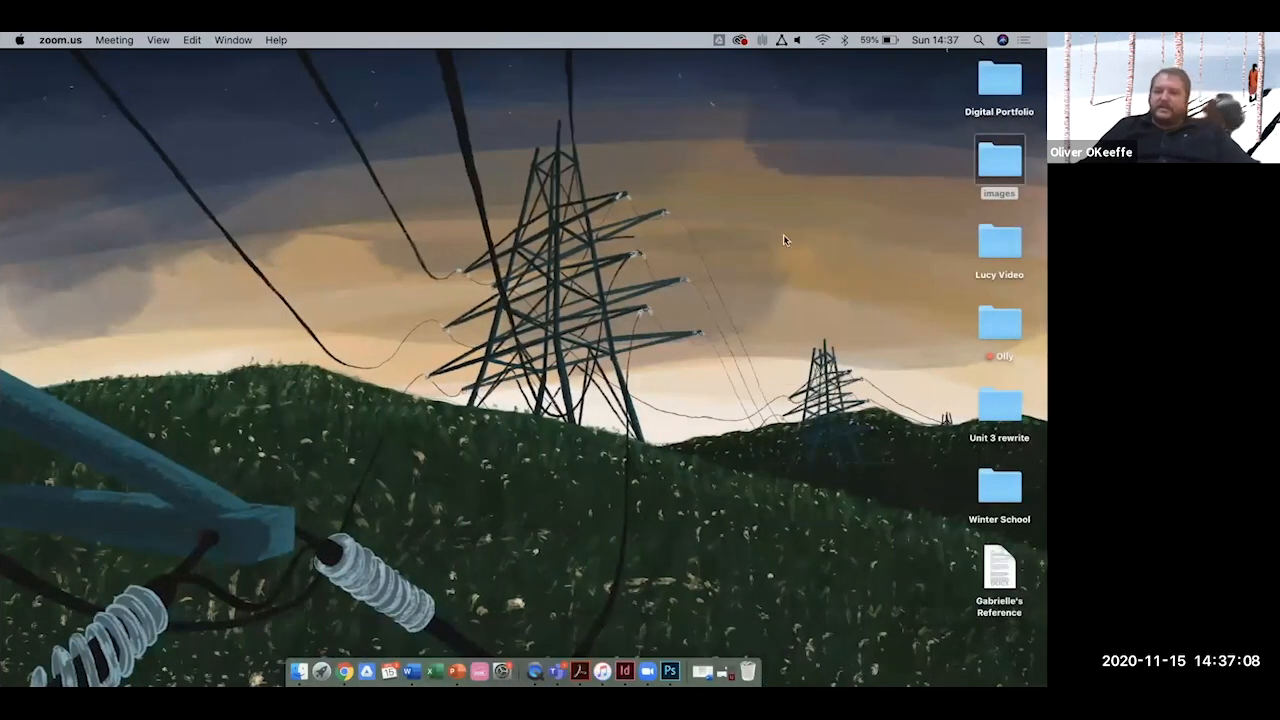
click(1010, 166)
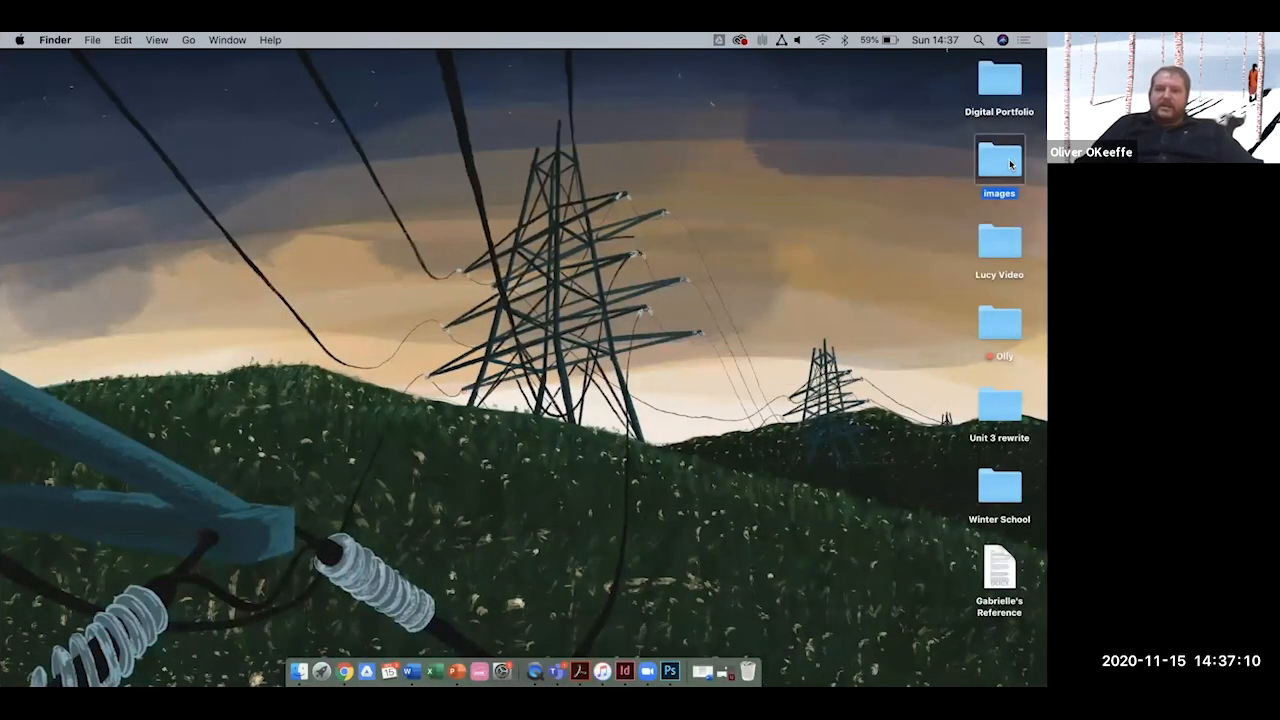
double_click(1010, 166)
click(521, 197)
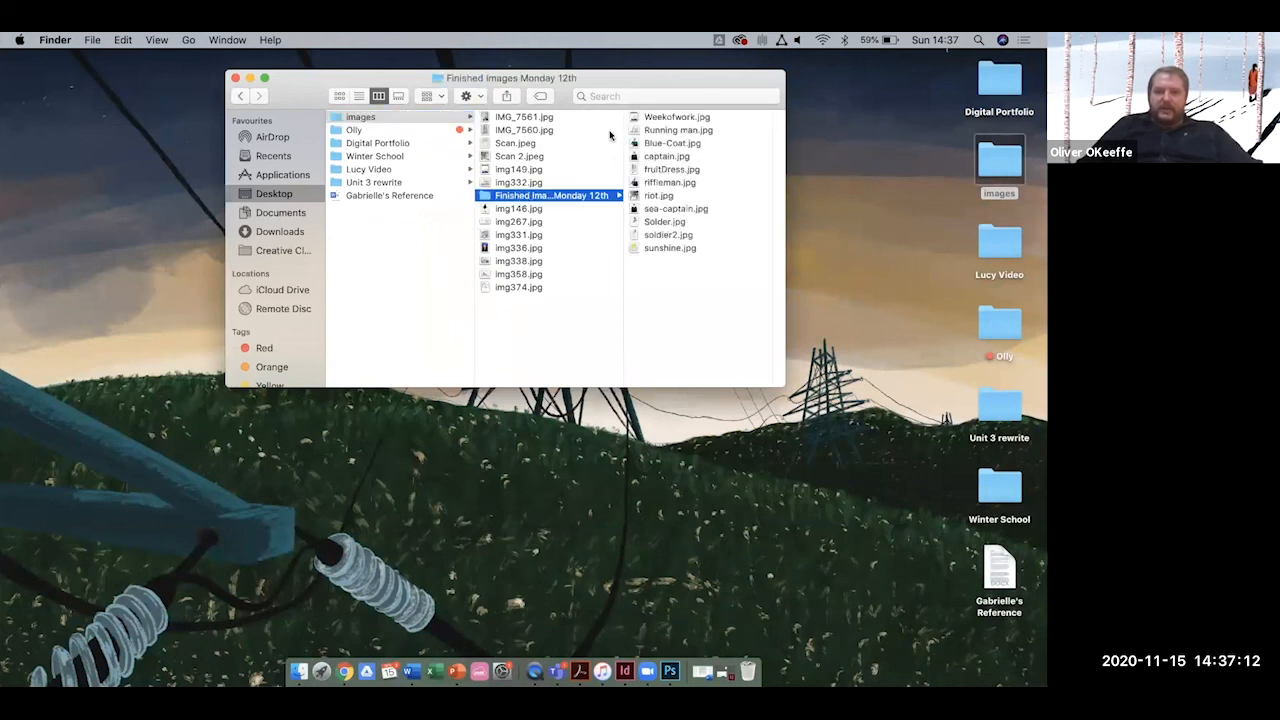
click(520, 118)
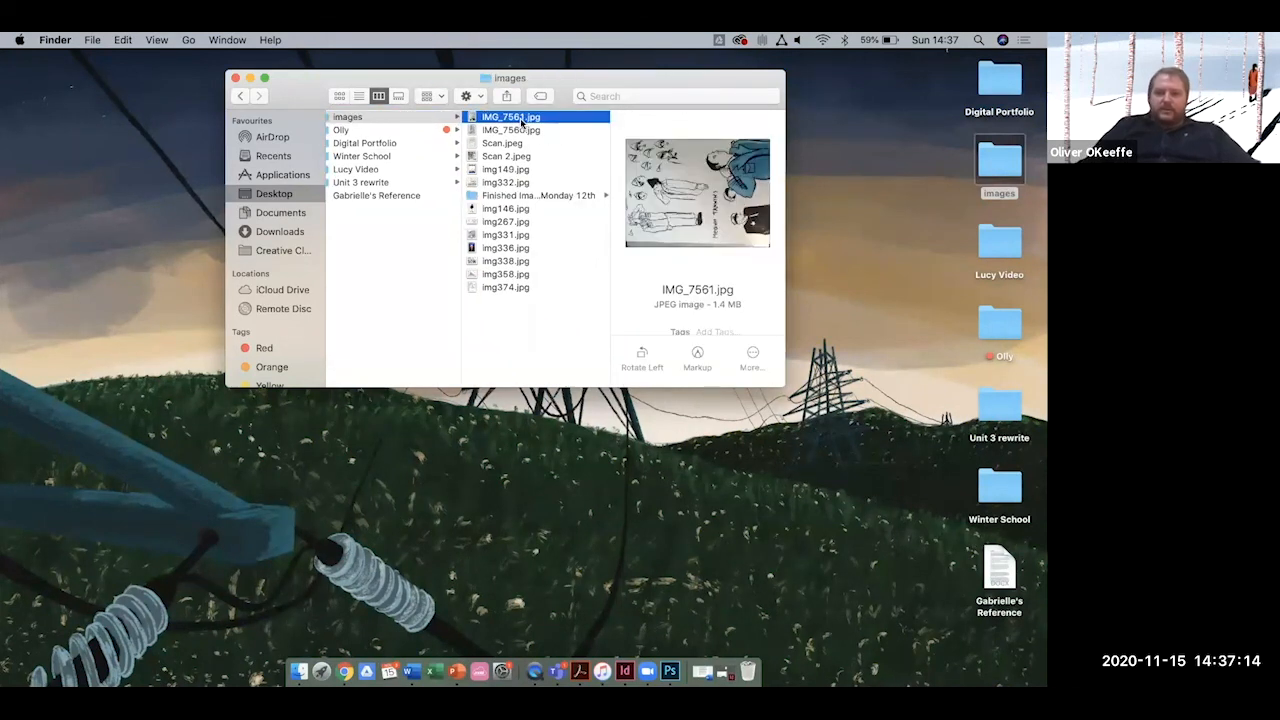
double_click(520, 118)
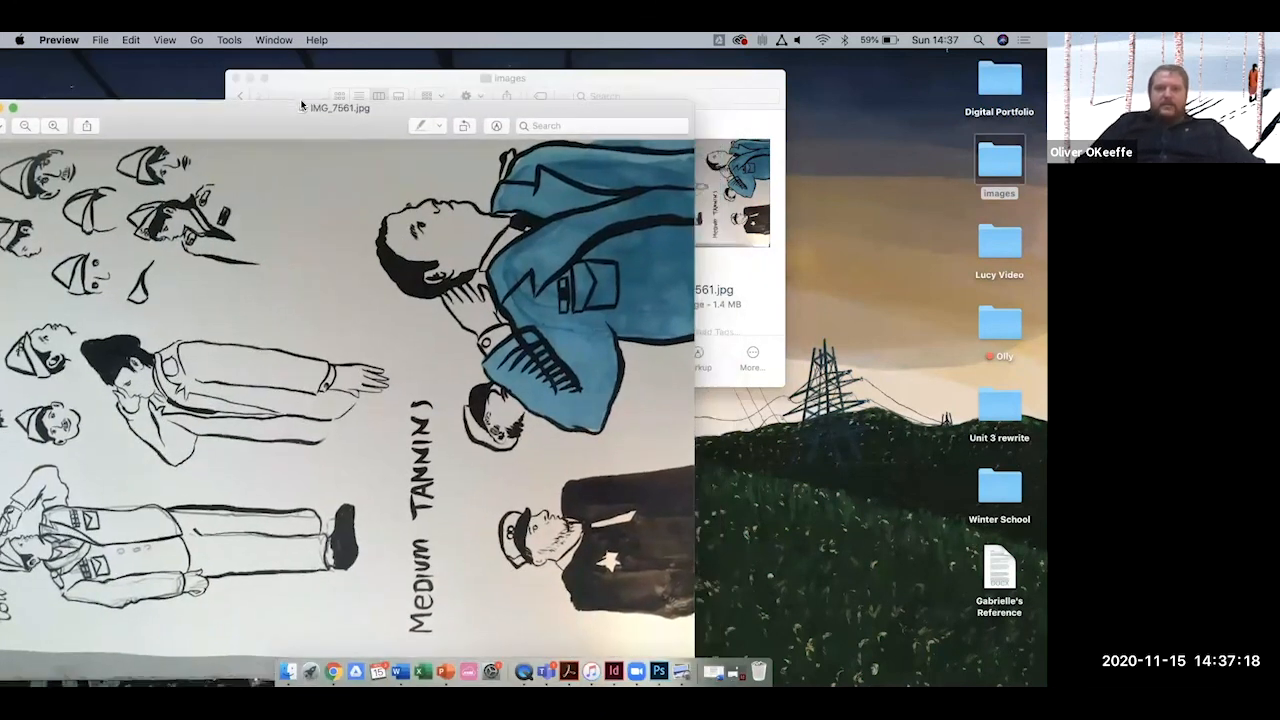
From the Finished Images Monday 12th folder, open Blue-Coat.jpg, captain.jpg, riffleman.jpg, sea-captain.jpg, Solder.jpg and soldier2.jpg together in Preview.
click(754, 86)
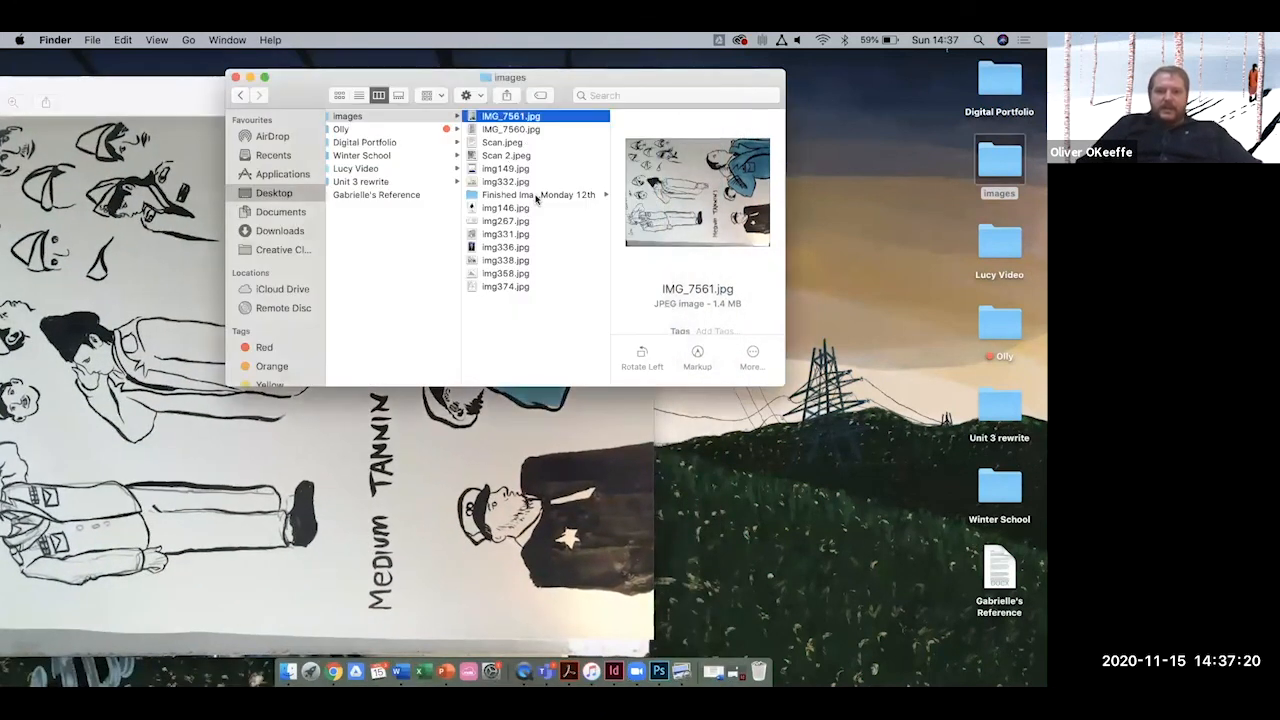
click(536, 196)
click(652, 116)
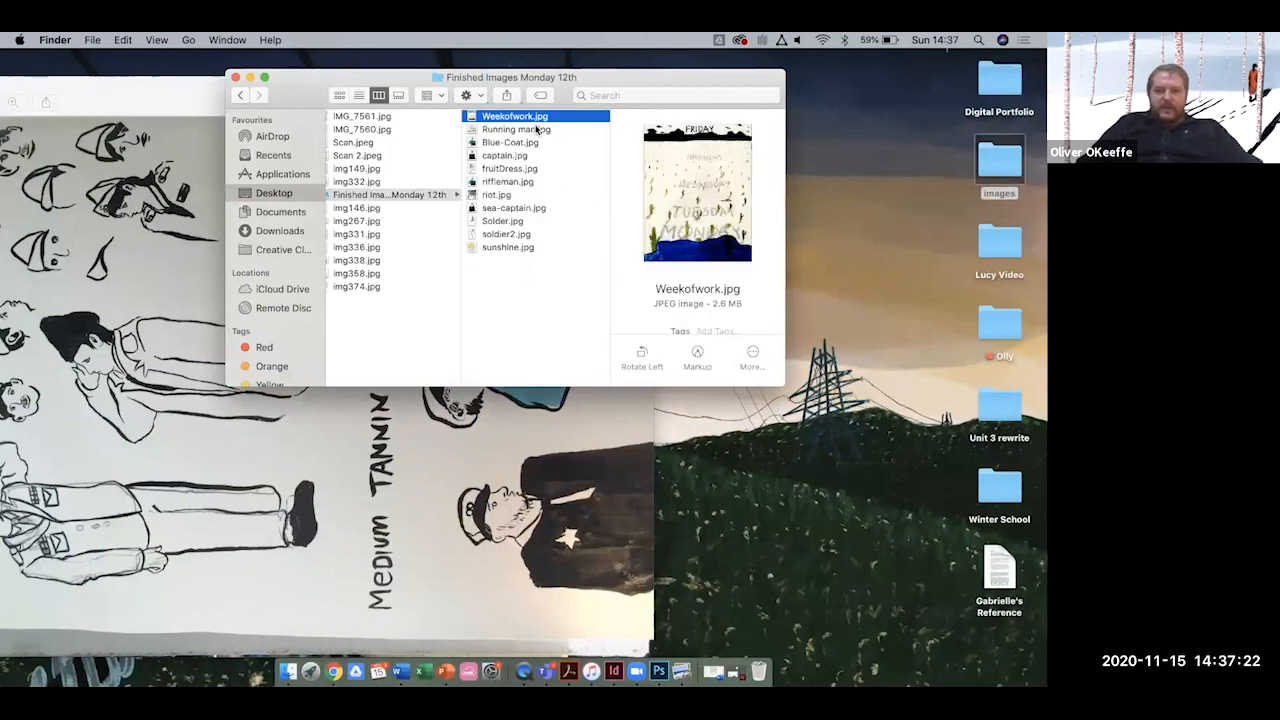
click(537, 130)
key(Down)
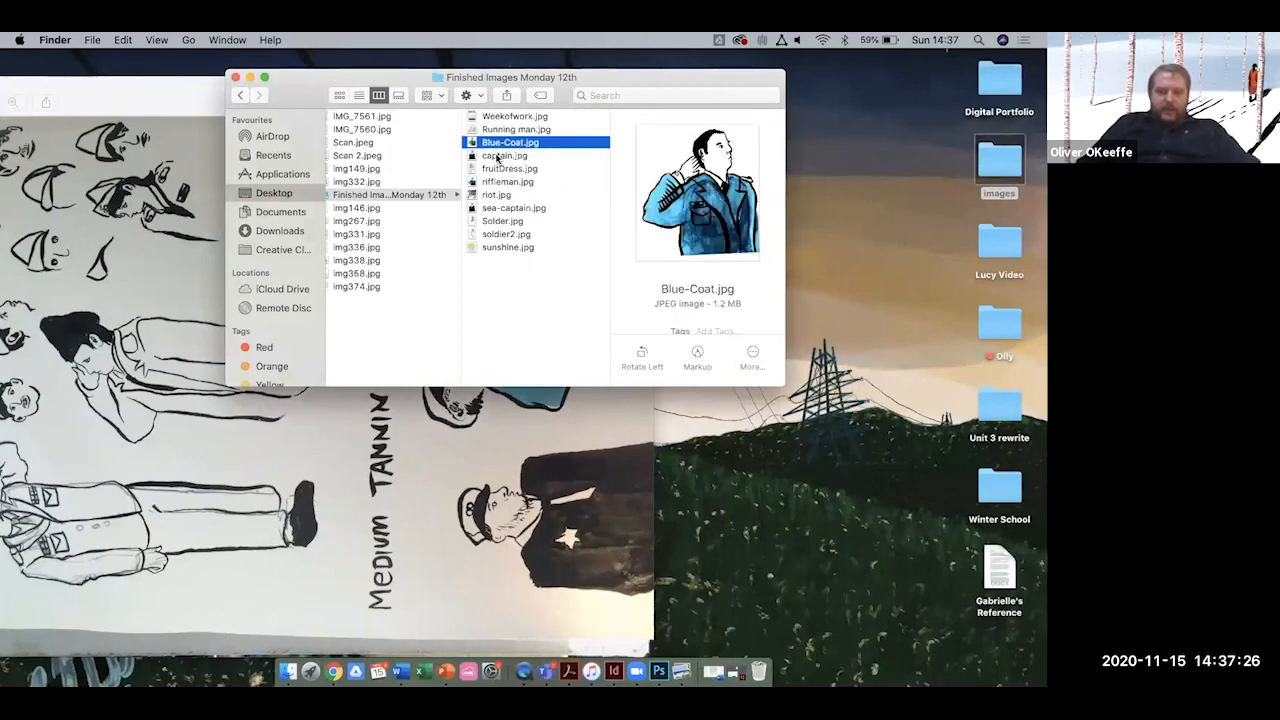
shift+click(497, 156)
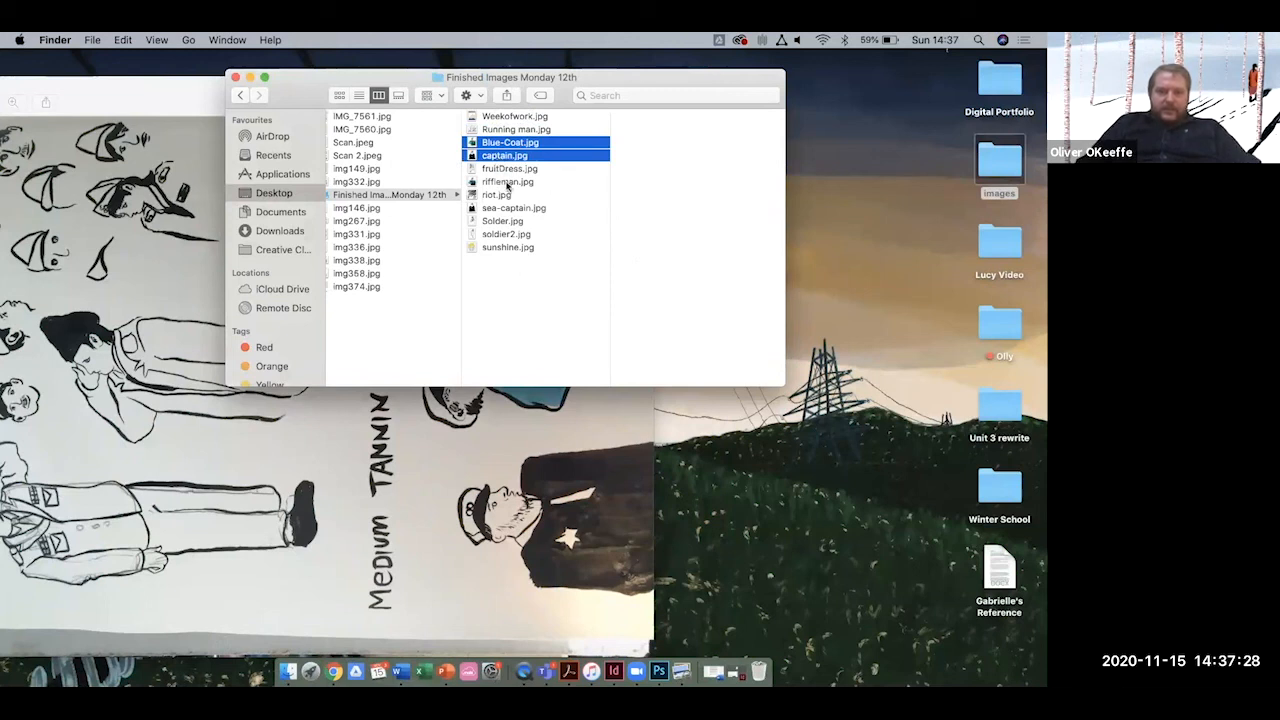
super+click(507, 183)
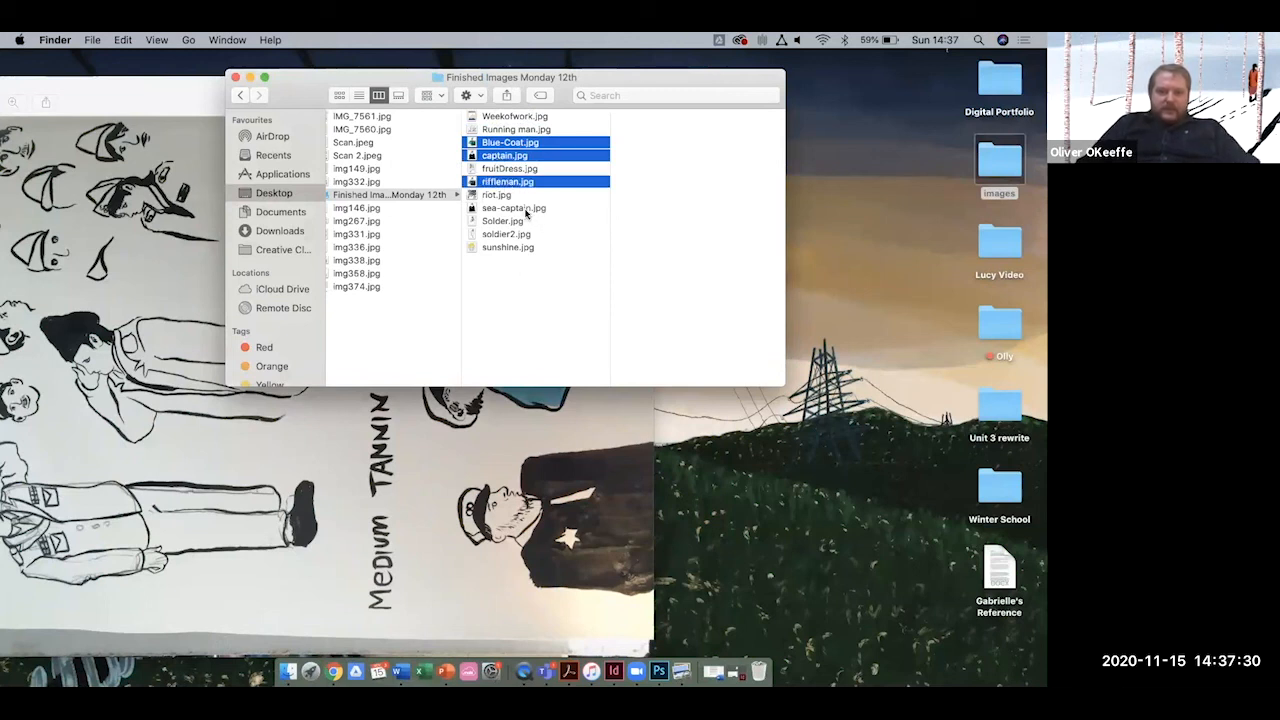
super+click(526, 209)
super+click(492, 222)
super+click(495, 235)
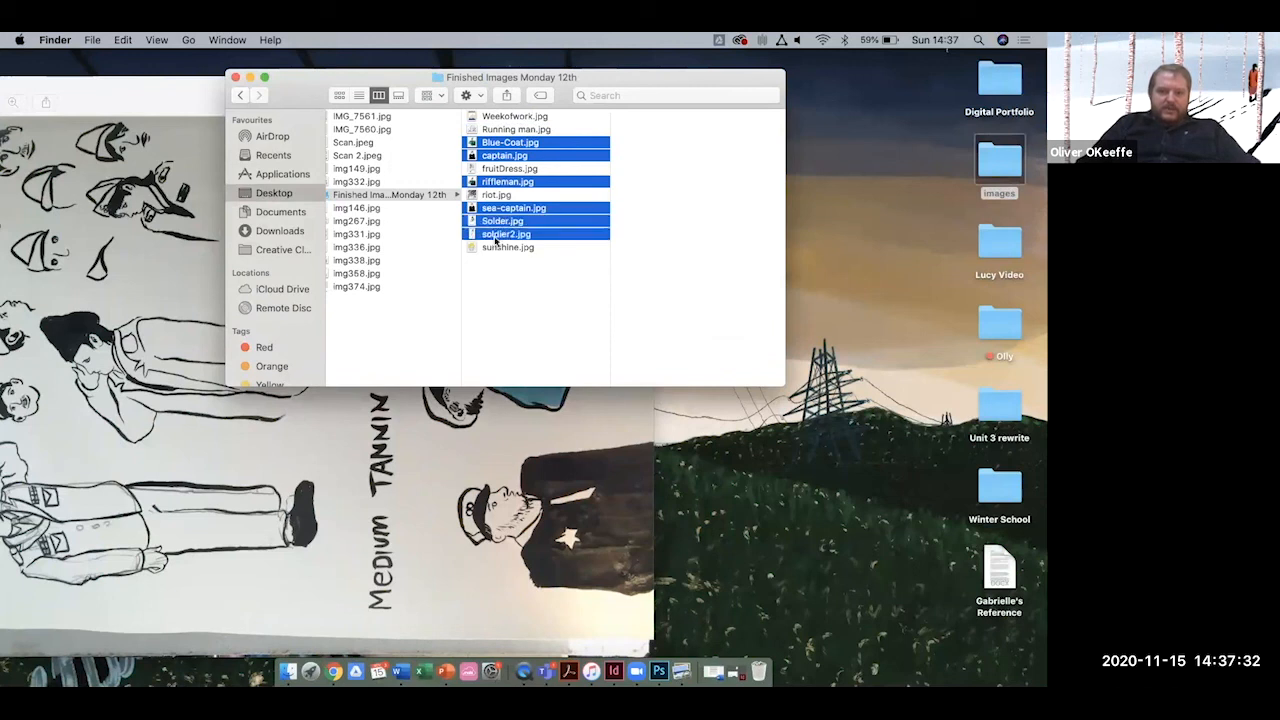
double_click(495, 236)
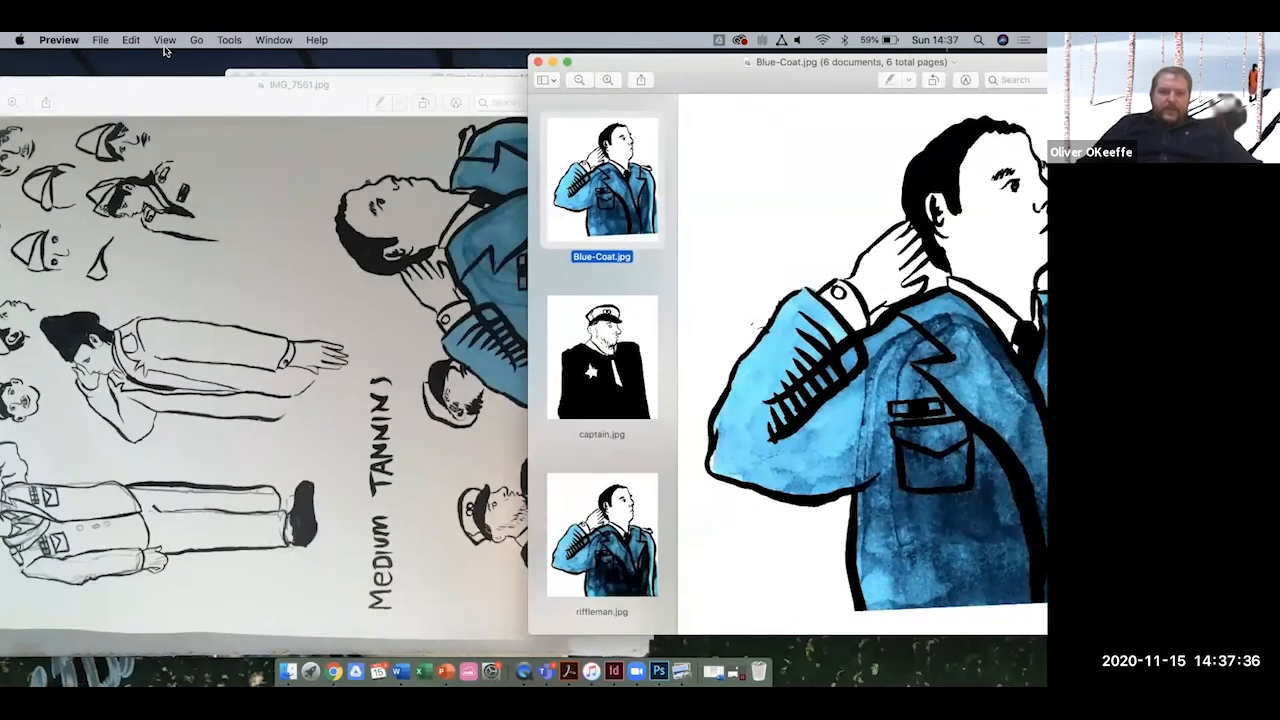
Bring the six-image Preview window fully into view and look through the finished figures from captain.jpg to soldier2.jpg and back.
drag(170, 104, 501, 53)
drag(717, 80, 355, 59)
click(226, 369)
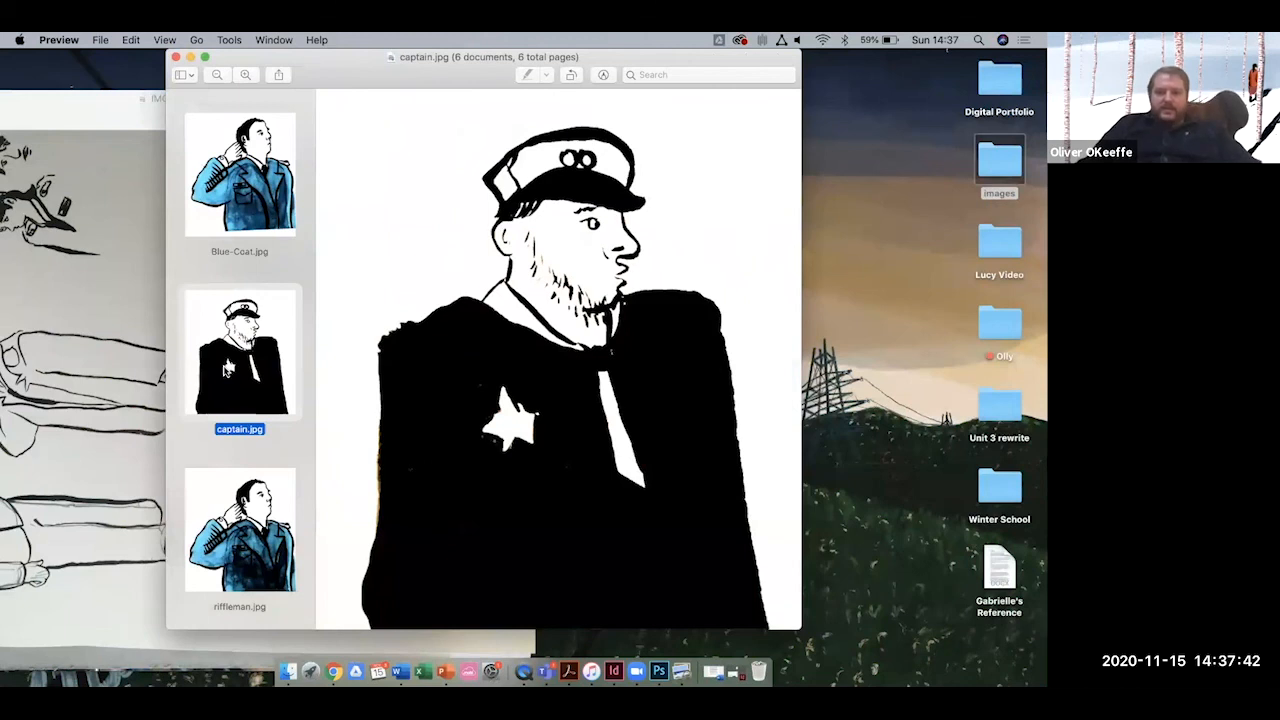
key(Down)
key(Down)
key(Down)
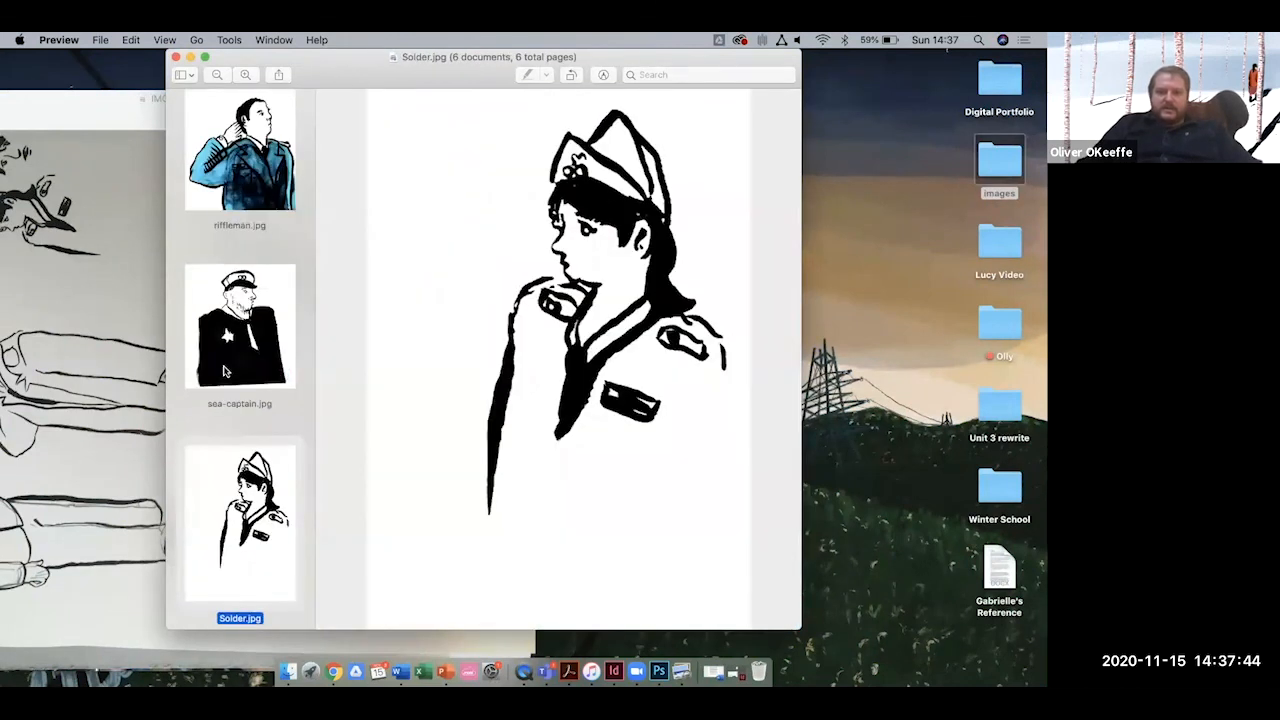
key(Down)
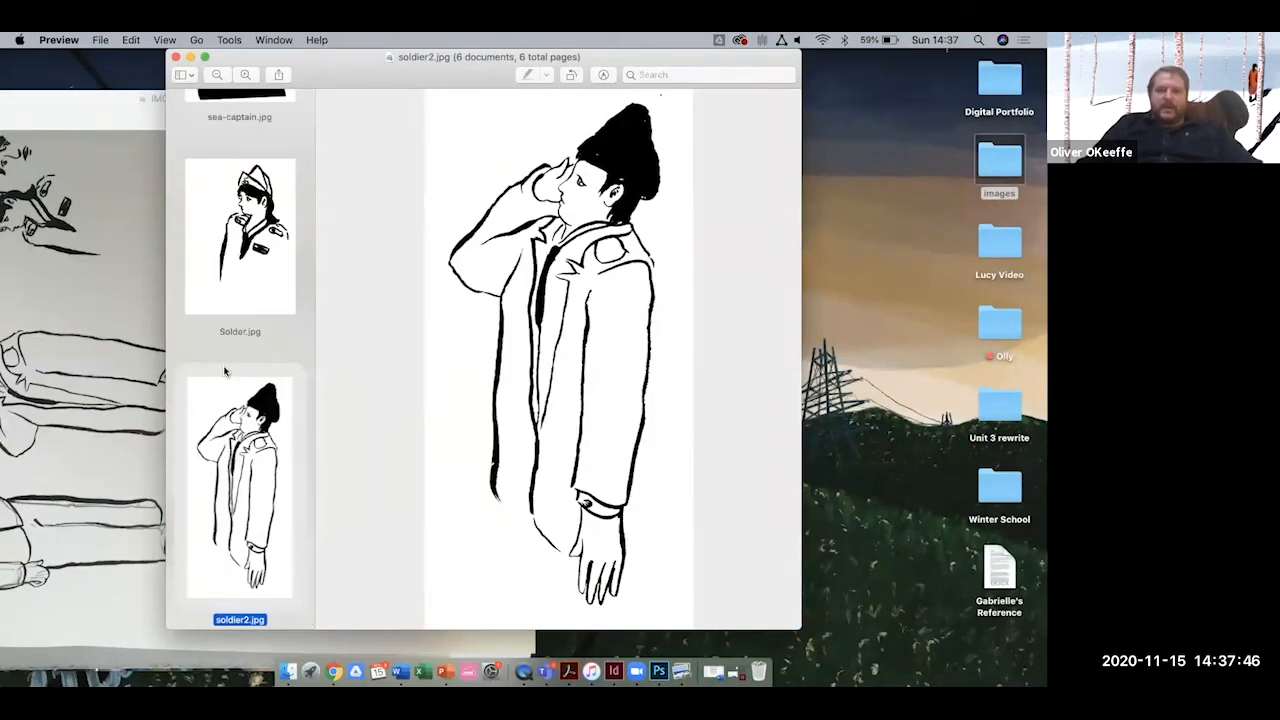
key(Up)
key(Up)
key(Up)
key(Up)
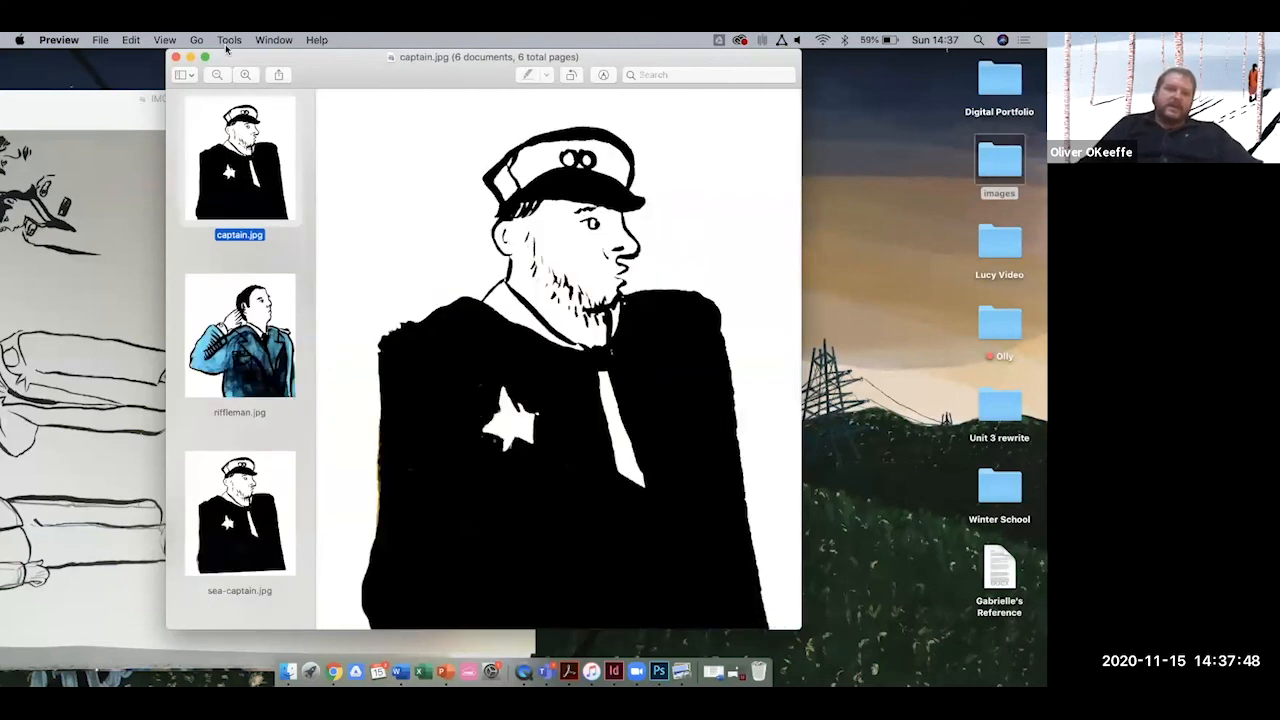
Close the finished figures and the original IMG_7561.jpg photo in Preview and return to Photoshop.
click(175, 58)
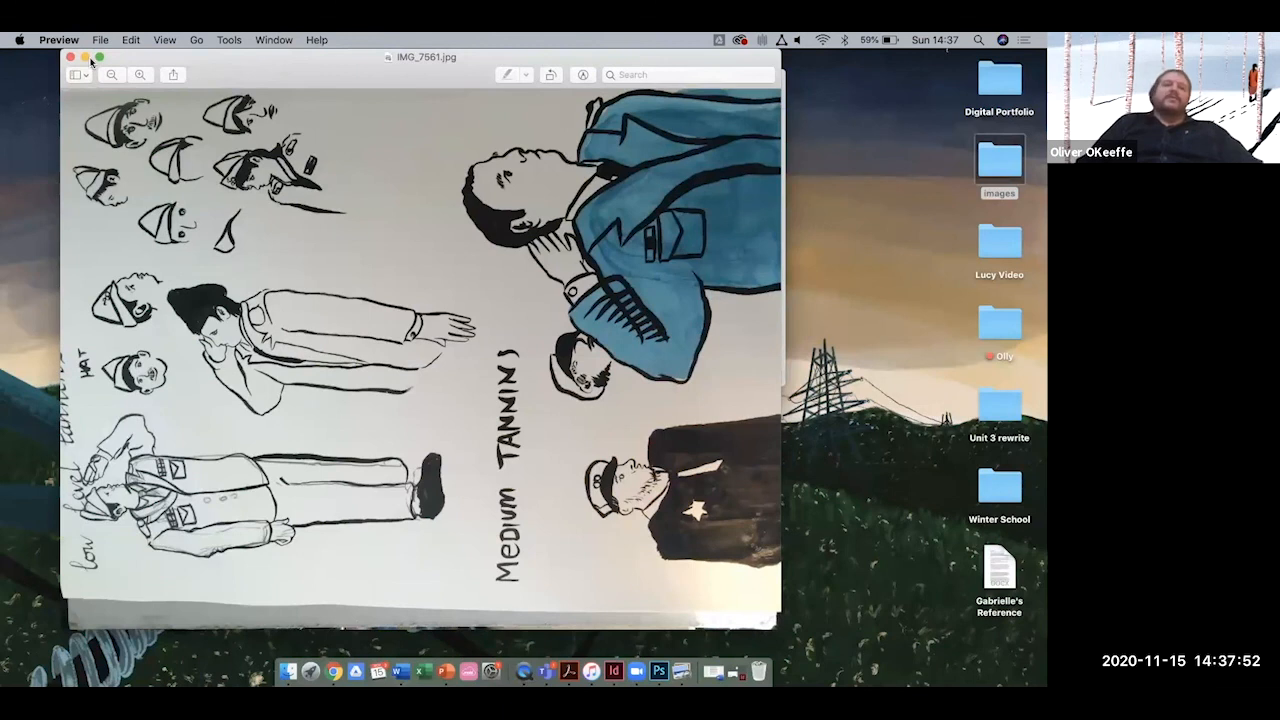
click(70, 57)
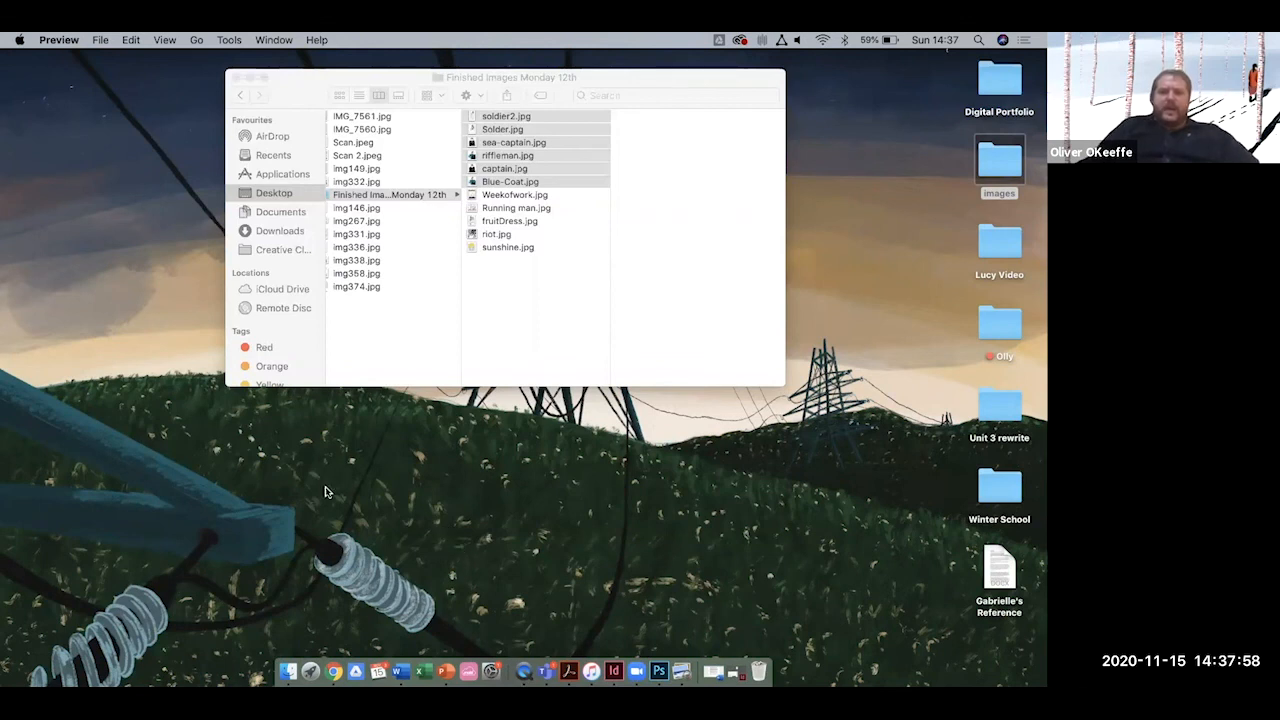
key(ctrl+Left)
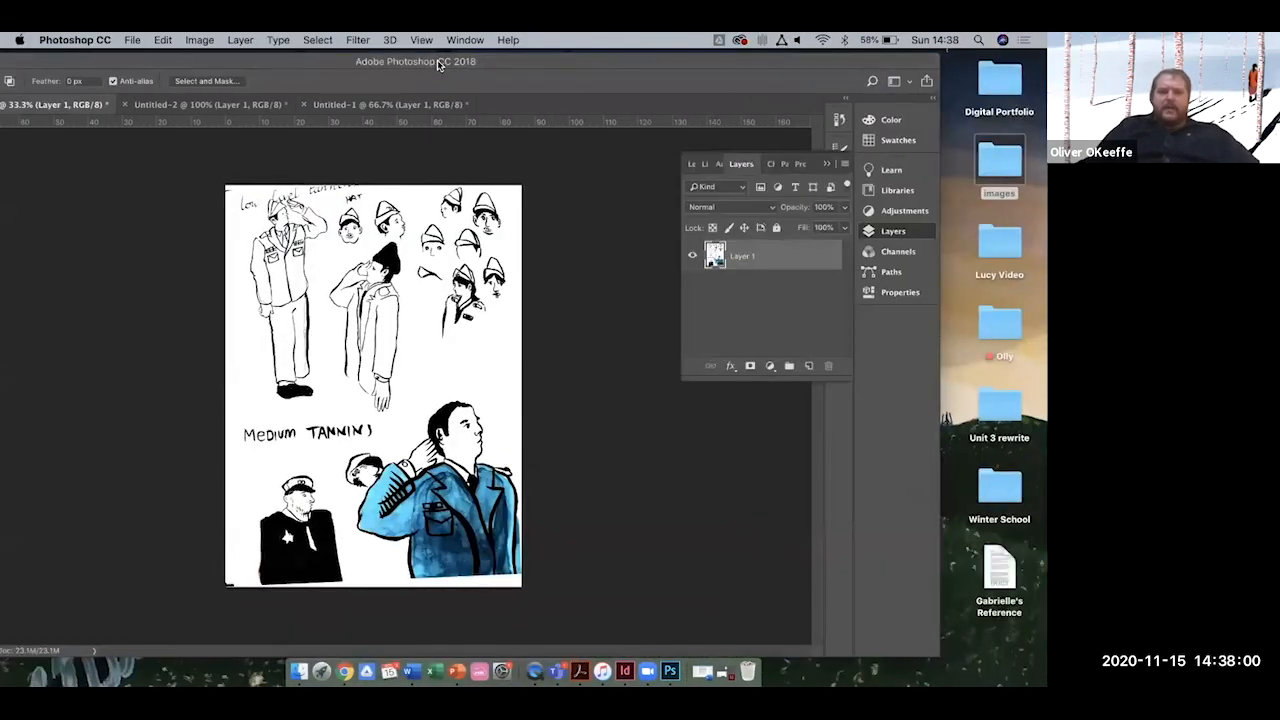